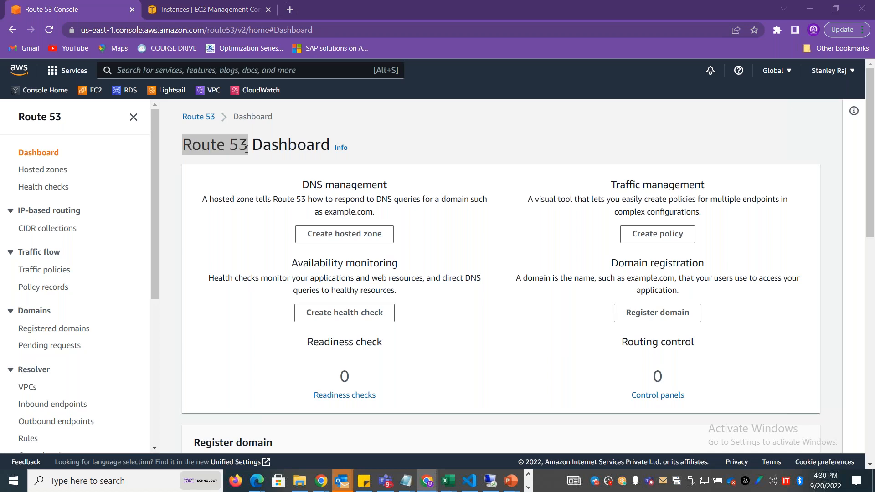
# - Switch to the Excel workbook AWS_C_17APR2022_CLOUDTRAIL.xlsx and rename Sheet10 as "ROUTE 53"
pyautogui.hotkey('alt', 'shift', 'Tab')
pyautogui.hotkey('alt', 'shift', 'Tab')
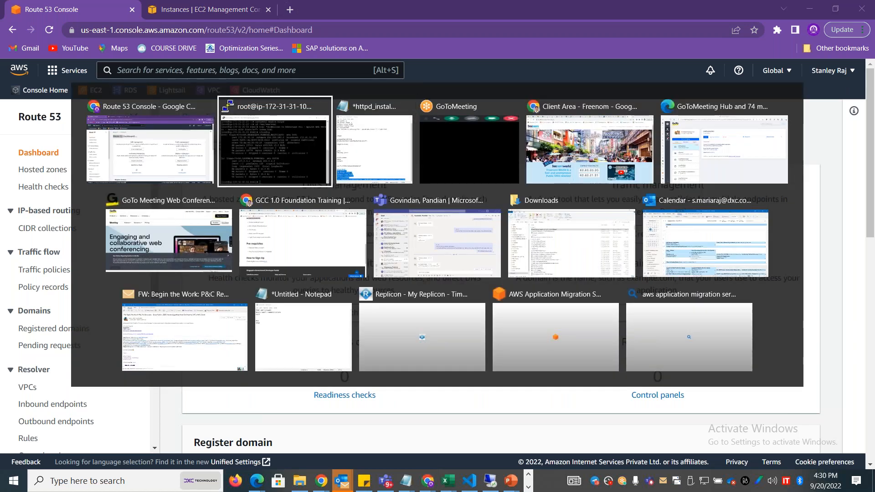
pyautogui.click(448, 482)
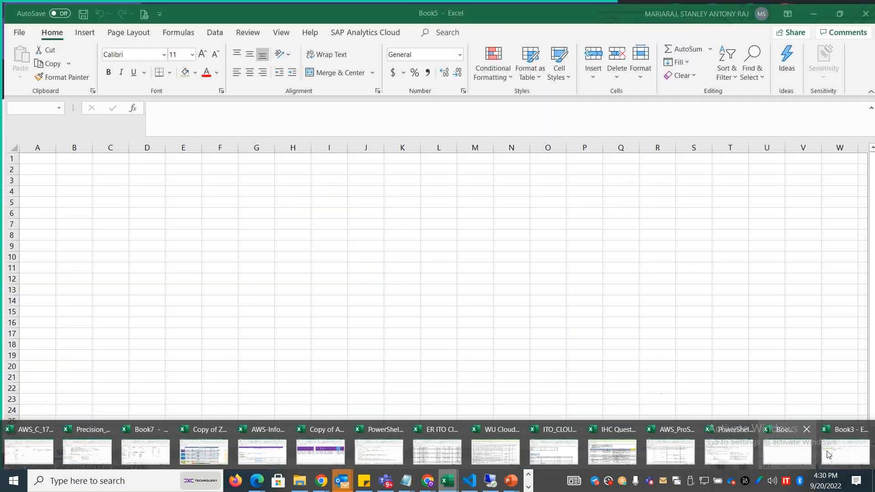
pyautogui.moveTo(833, 455)
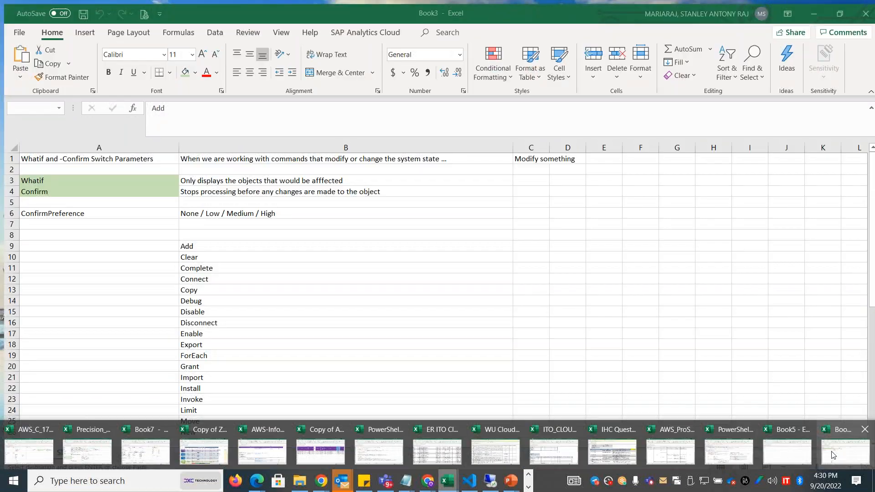
pyautogui.moveTo(729, 455)
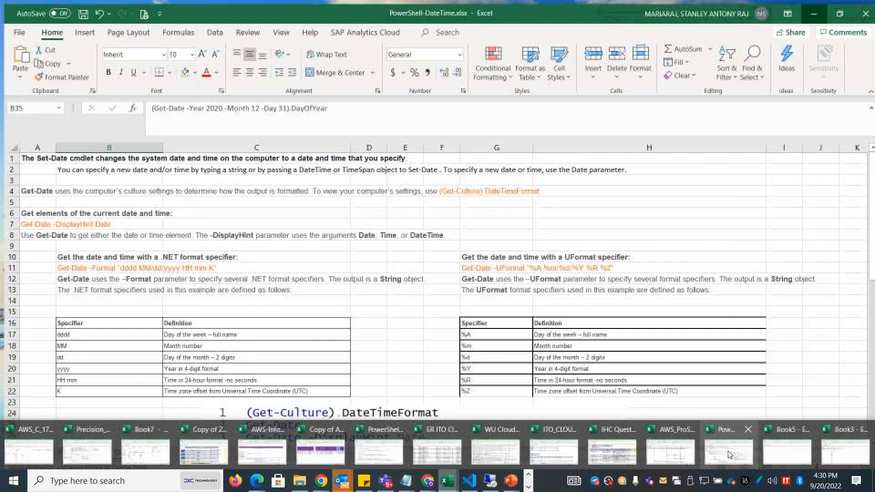
pyautogui.moveTo(685, 456)
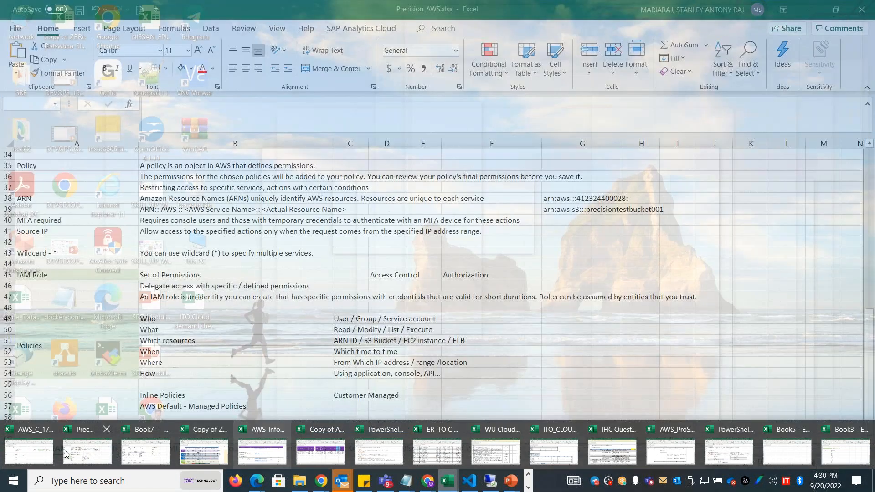
pyautogui.click(29, 452)
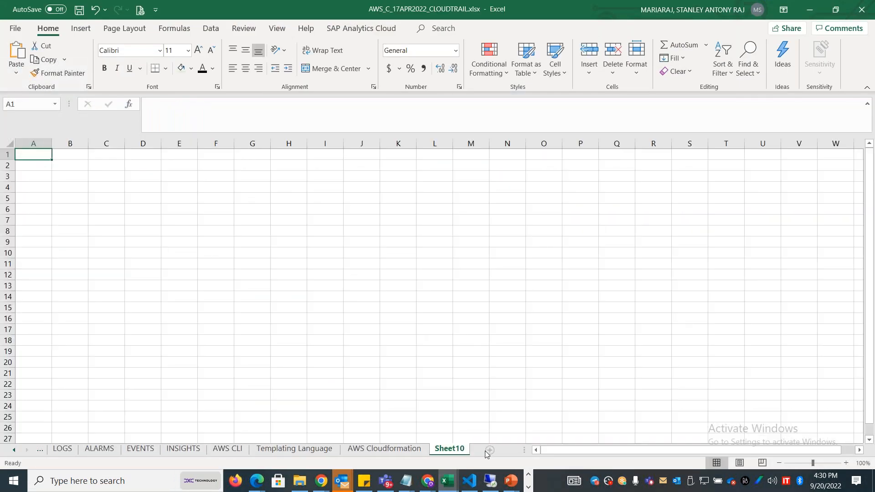
pyautogui.doubleClick(460, 451)
pyautogui.write('ROUTE 53')
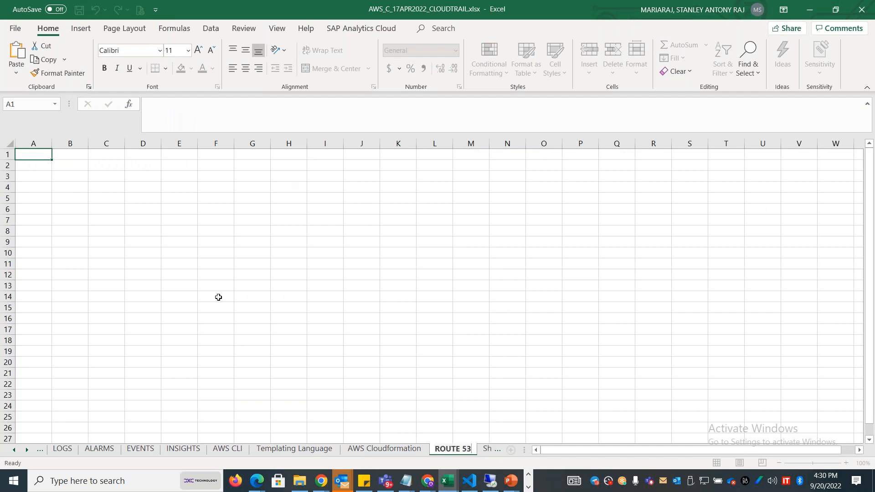
# - Enter "DNS - Port 53" in A1 and "Route 53" in B1, widening column A to roughly three times its width
pyautogui.click(34, 153)
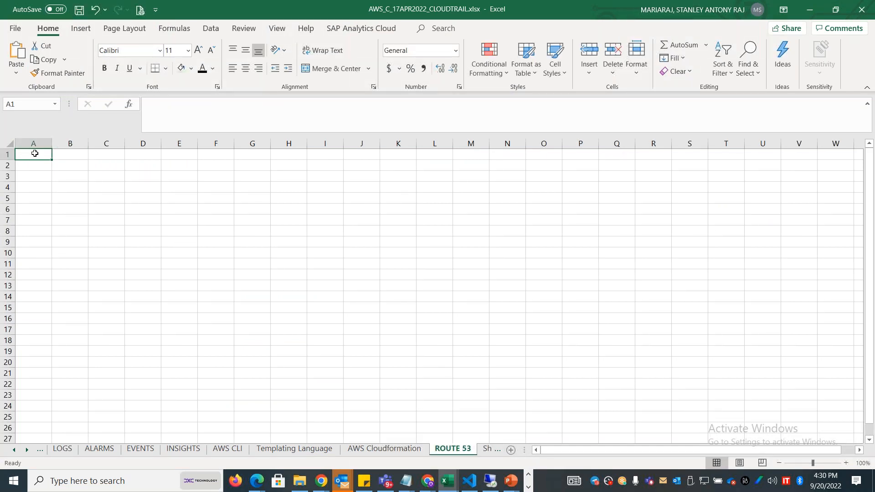
pyautogui.write('DNS')
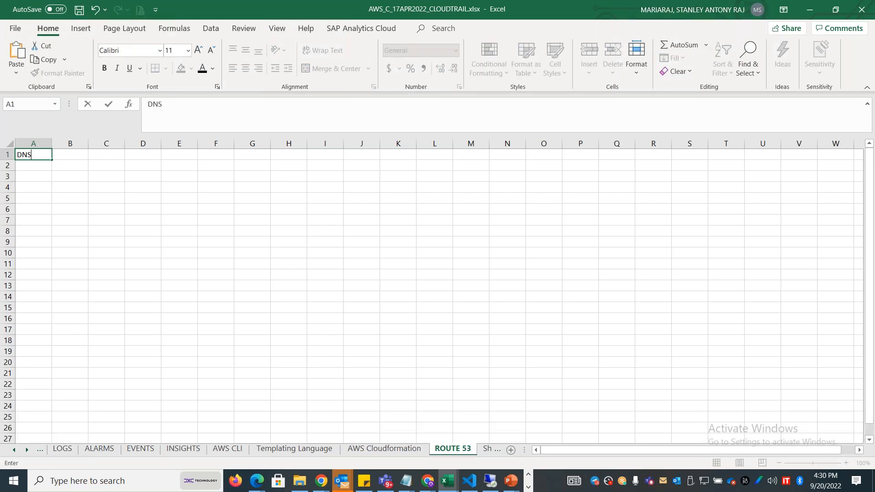
pyautogui.write(' - Port 53')
pyautogui.click(35, 201)
pyautogui.moveTo(52, 144); pyautogui.dragTo(123, 146)
pyautogui.click(125, 153)
pyautogui.write('Route 53')
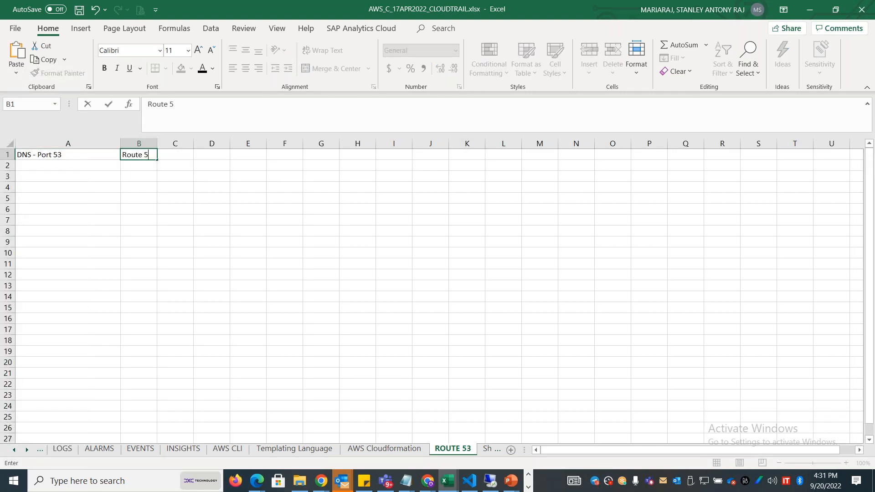
pyautogui.press('Tab')
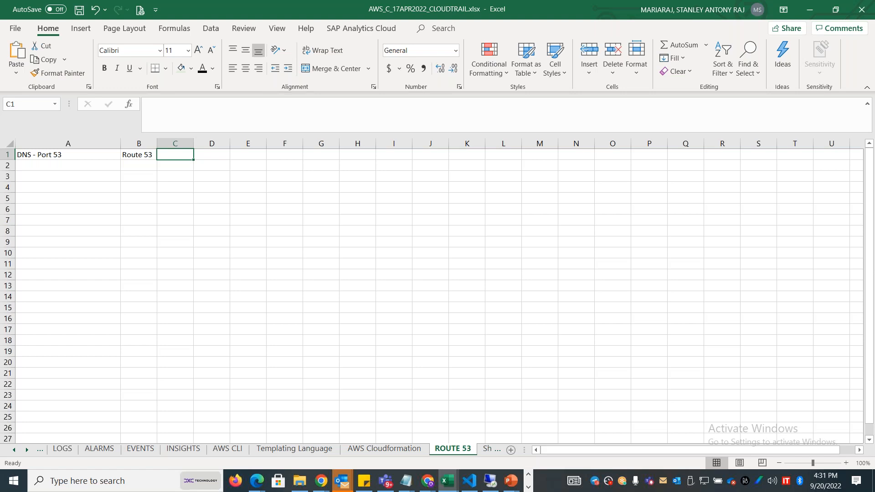
# - Enter "Domain Name" in A3, with "Internet Domain" in B3 and "Intranet Domain" in B4
pyautogui.press('Down')
pyautogui.press('Down')
pyautogui.press('Left')
pyautogui.press('Left')
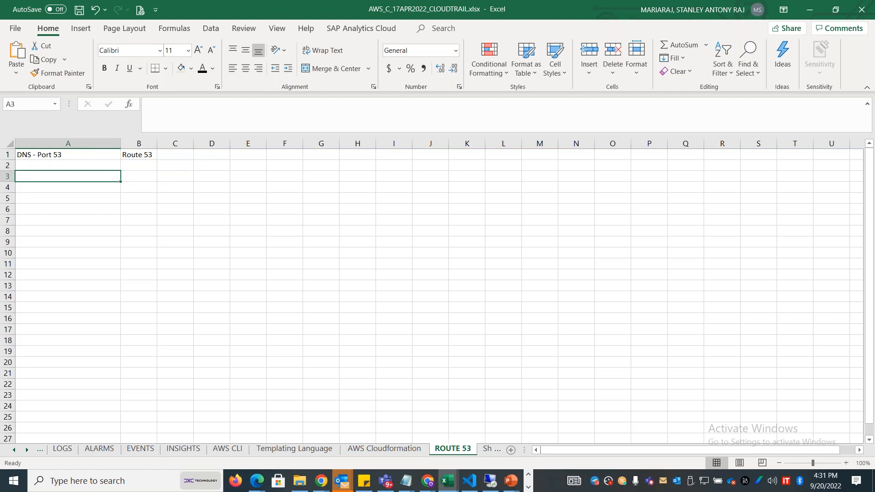
pyautogui.write('Domain Name')
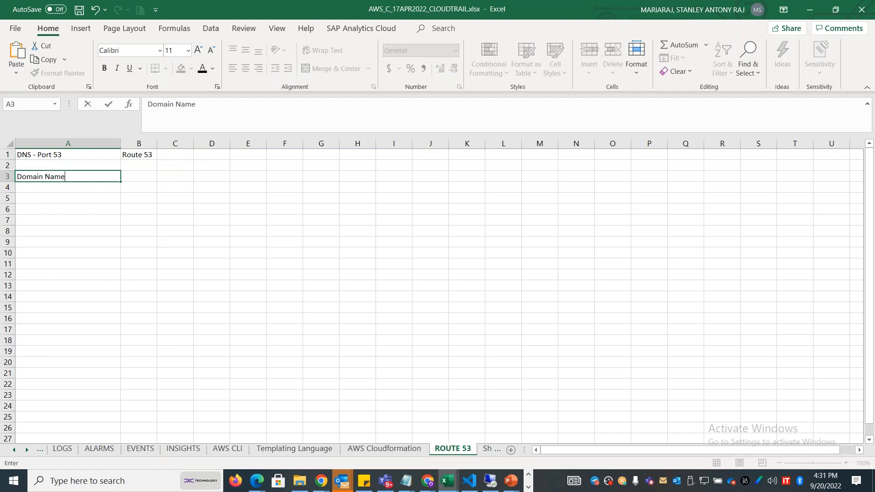
pyautogui.press('Tab')
pyautogui.write('Internet Domain')
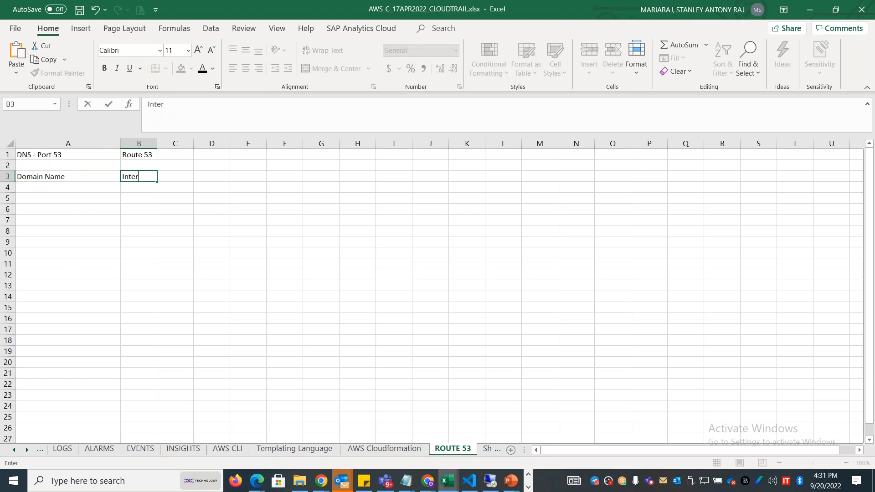
pyautogui.press('Down')
pyautogui.write('Intranet D omain')
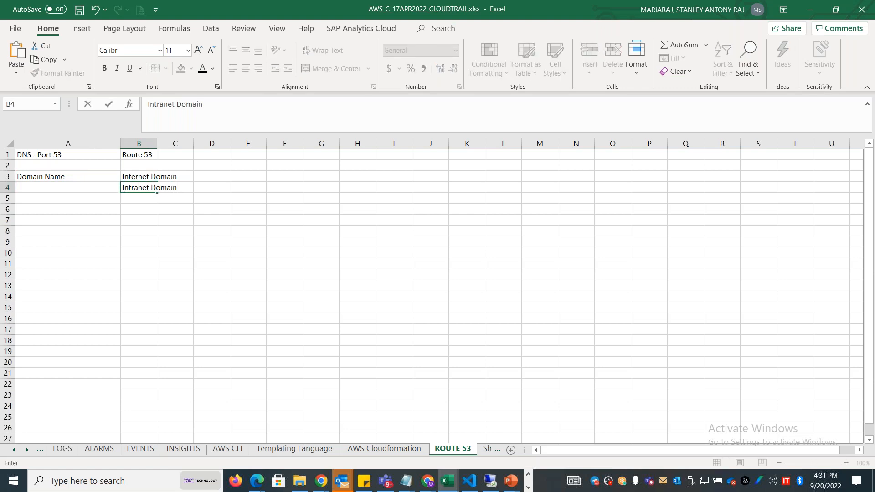
# - Enter "Internet" in C3 and widen column B so its domain entries fit
pyautogui.press('Up')
pyautogui.press('Right')
pyautogui.write('Internet')
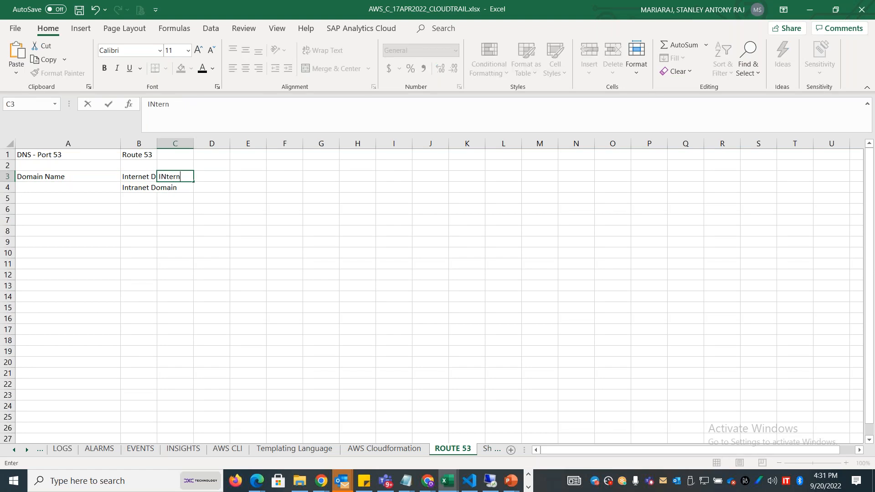
pyautogui.press('Down')
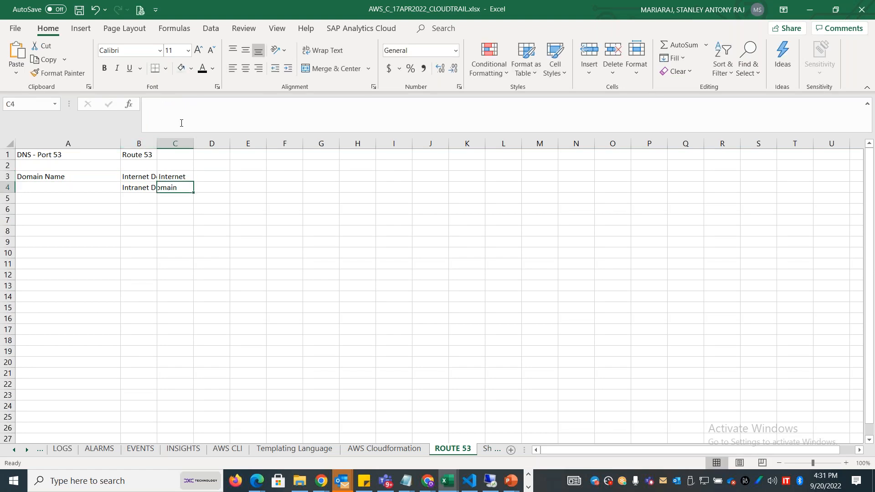
pyautogui.moveTo(157, 143); pyautogui.dragTo(223, 144)
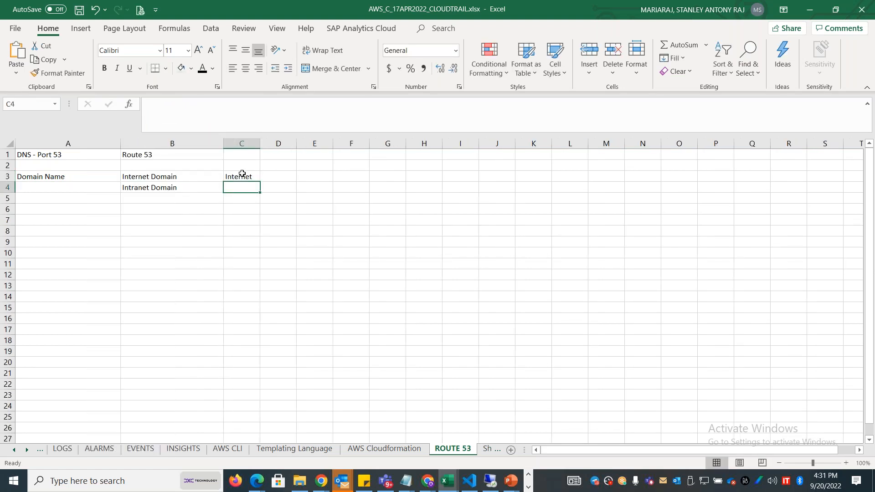
# - Enter "Public facing domain" in D3, fit column D to it, and enter ".com, .edu, .org, .co.in....etc" in E3
pyautogui.click(278, 177)
pyautogui.write('Public facing domain')
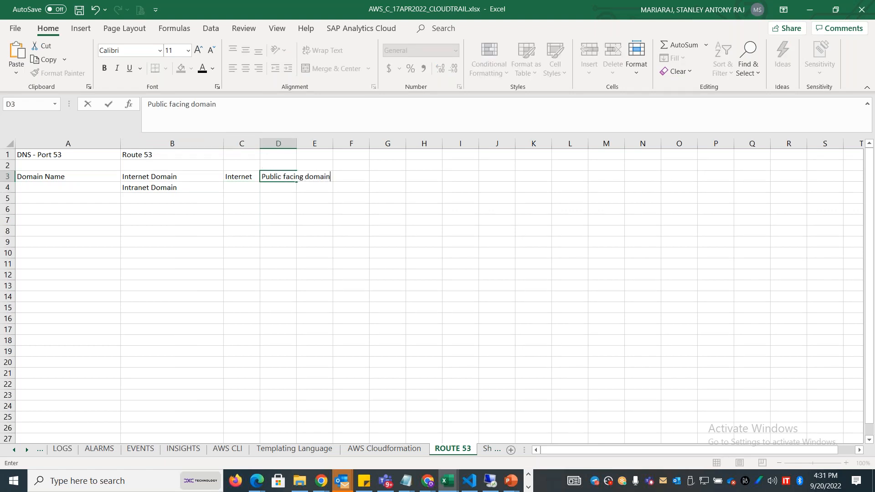
pyautogui.press('Tab')
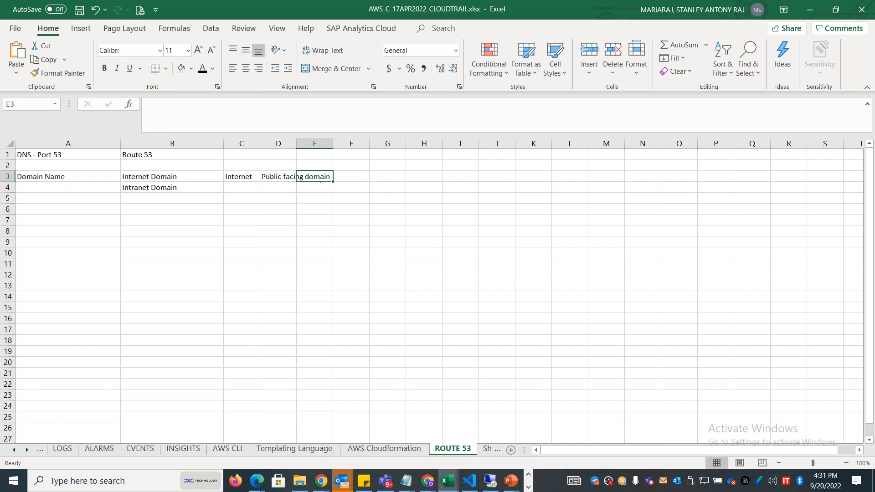
pyautogui.doubleClick(296, 143)
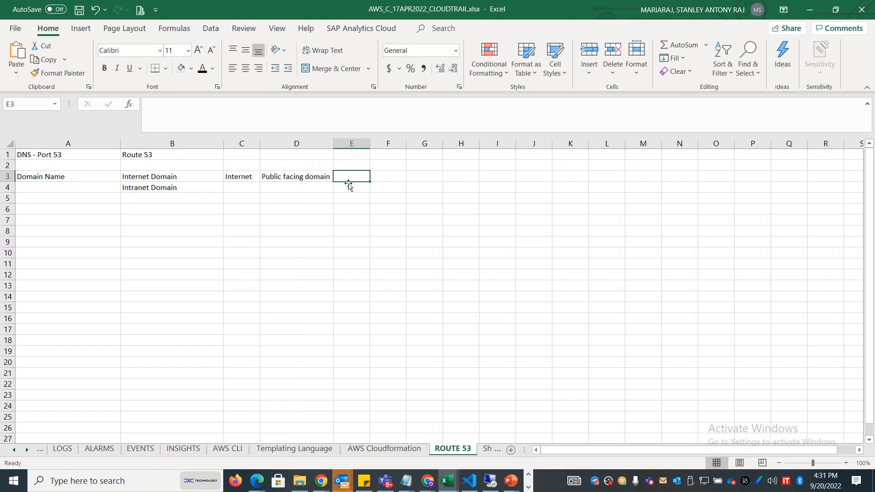
pyautogui.write('.com, .edu,')
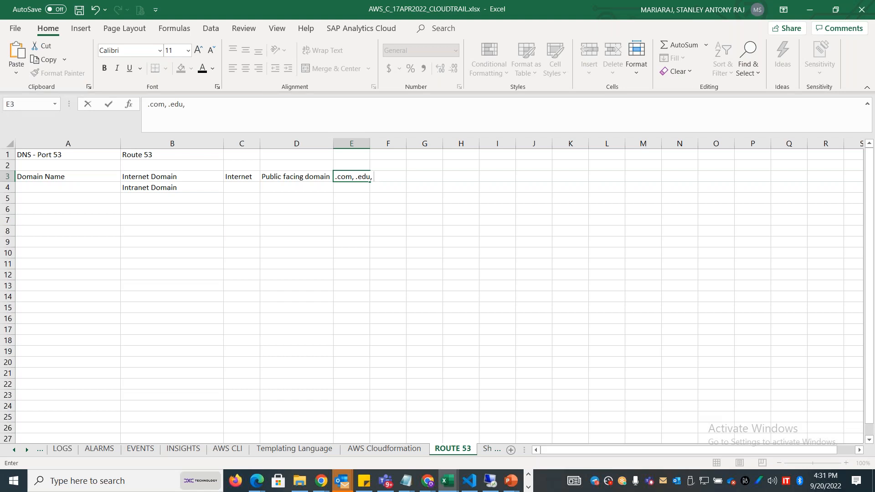
pyautogui.write(' .org, .co.in....etc')
# - Enter "ICANN" in A6 and "IANA" in A7, and select both cells
pyautogui.click(84, 210)
pyautogui.write('ICANN')
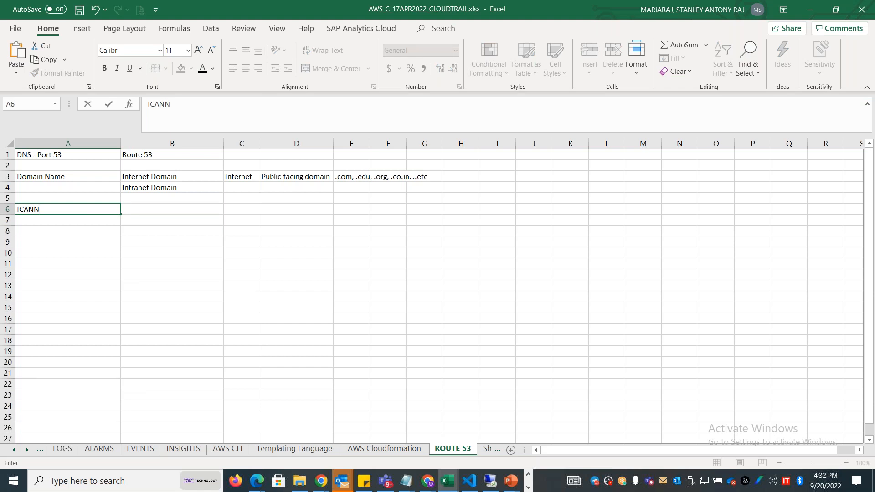
pyautogui.press('Return')
pyautogui.write('IANA')
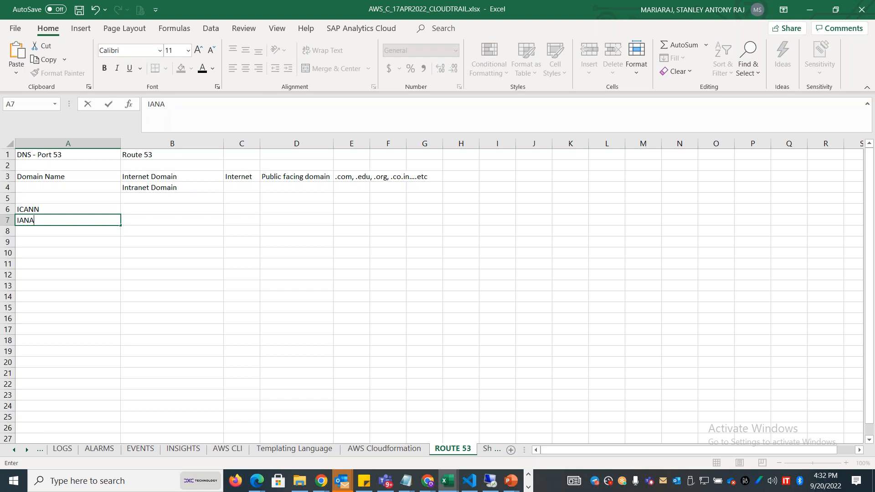
pyautogui.moveTo(81, 209); pyautogui.dragTo(80, 219)
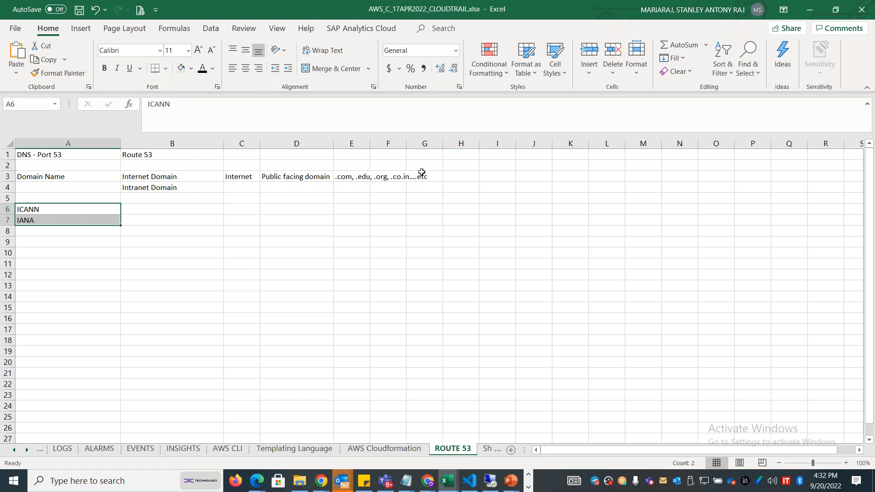
# - Enter "Registered TLD's - Top Level Domains" in H3
pyautogui.click(462, 176)
pyautogui.write('Registered T')
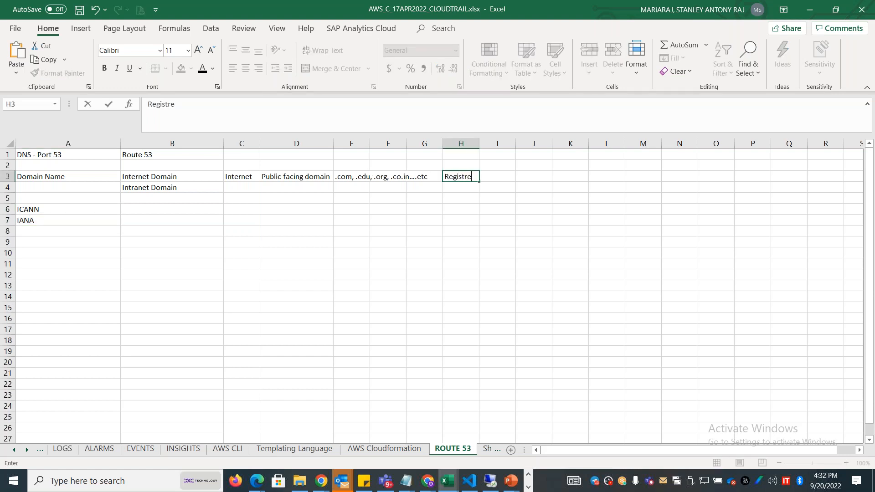
pyautogui.write("LD's - To")
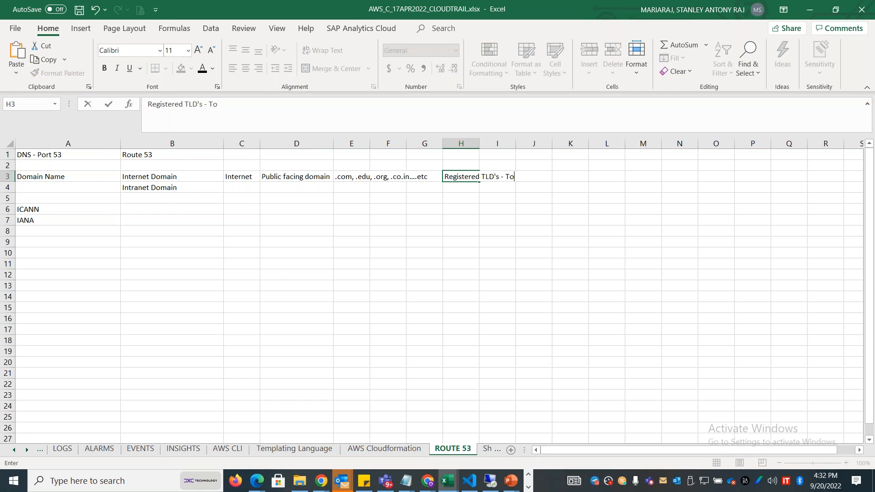
pyautogui.write('p Level Domains')
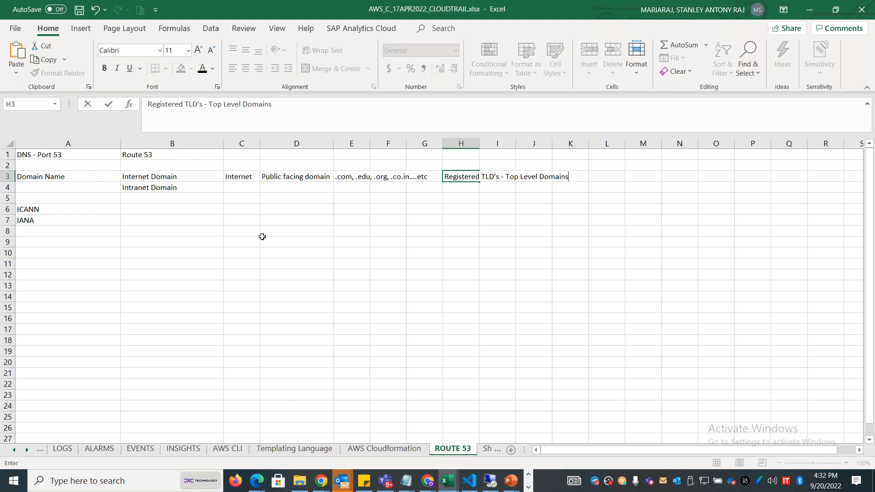
# - Enter "Domain Registrar" in B9
pyautogui.click(152, 243)
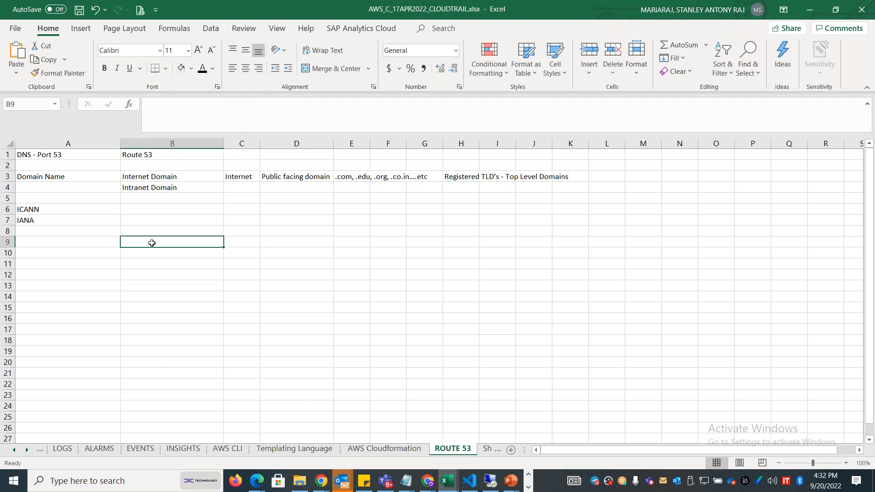
pyautogui.write('Domain Reg')
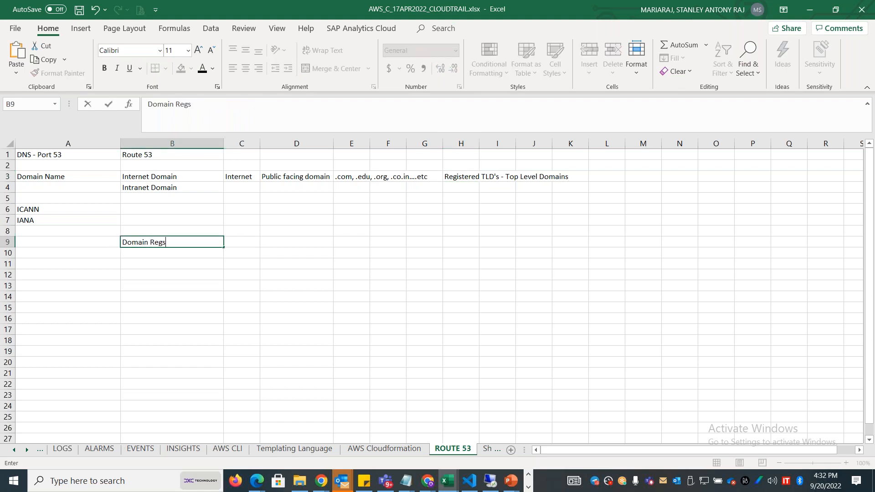
pyautogui.write('istrar')
# - Enter "DNS Zone" in A11 and "Public / Internet" in B11
pyautogui.click(85, 261)
pyautogui.write('DNS Zone')
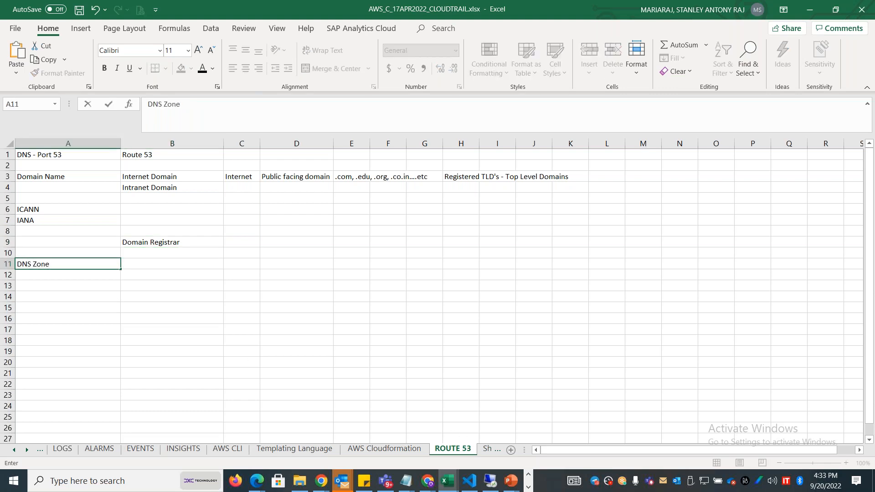
pyautogui.press('Tab')
pyautogui.write('Puli')
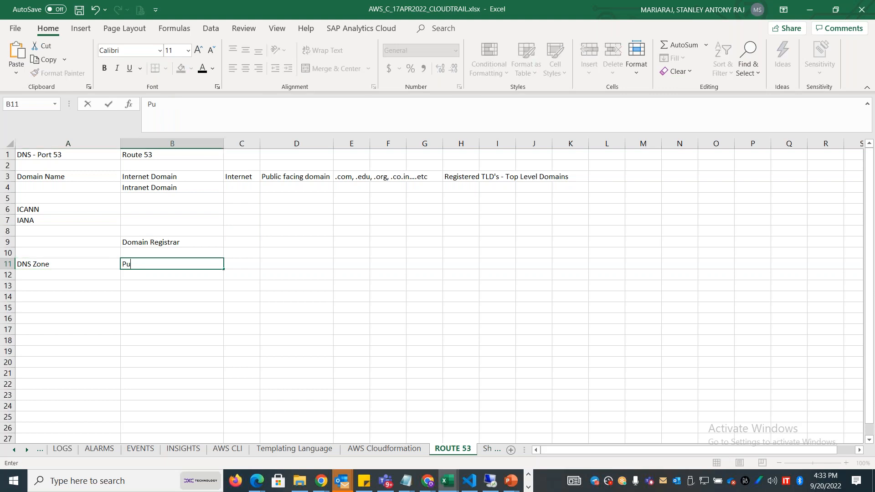
pyautogui.press('BackSpace')
pyautogui.press('BackSpace')
pyautogui.write('blic / Internet')
pyautogui.press('Return')
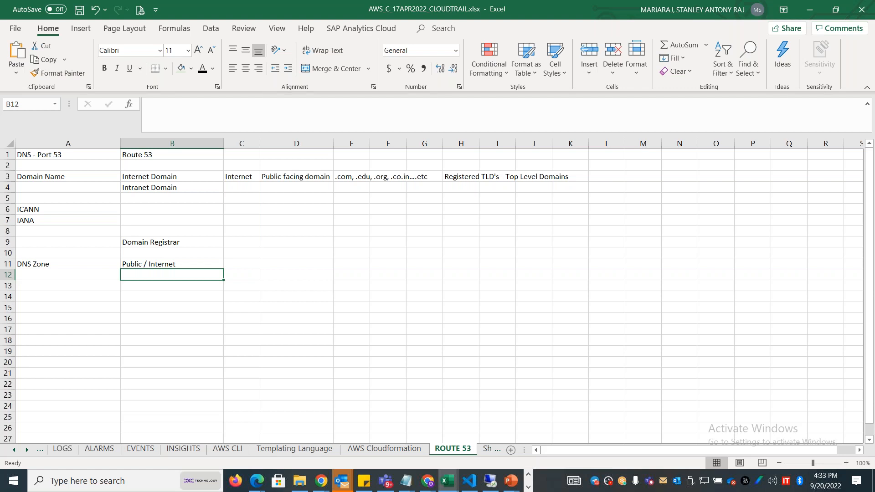
# - Enter "InterNIC" in D9, in the Domain Registrar row
pyautogui.press('Up')
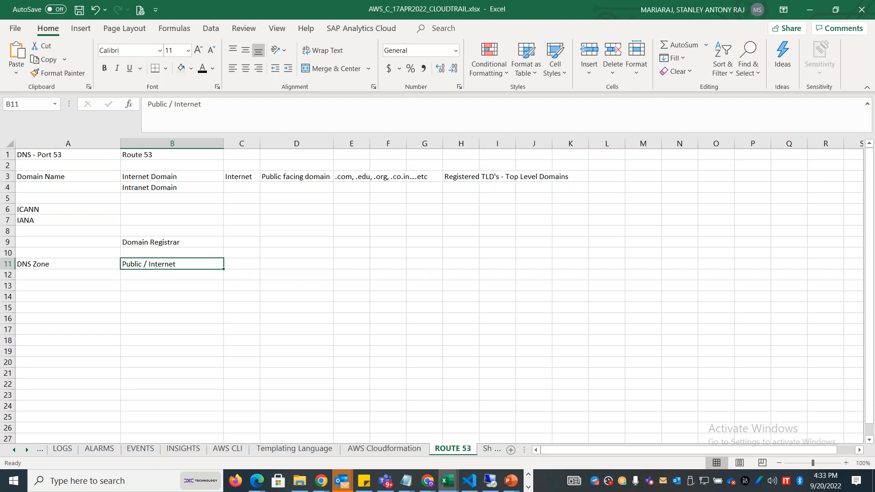
pyautogui.press('Up')
pyautogui.press('Up')
pyautogui.press('Right')
pyautogui.press('Right')
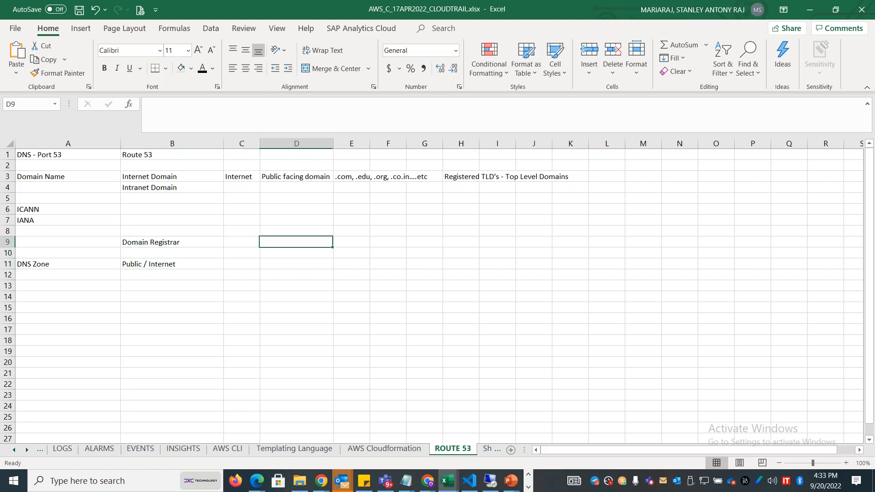
pyautogui.write('InterNIC')
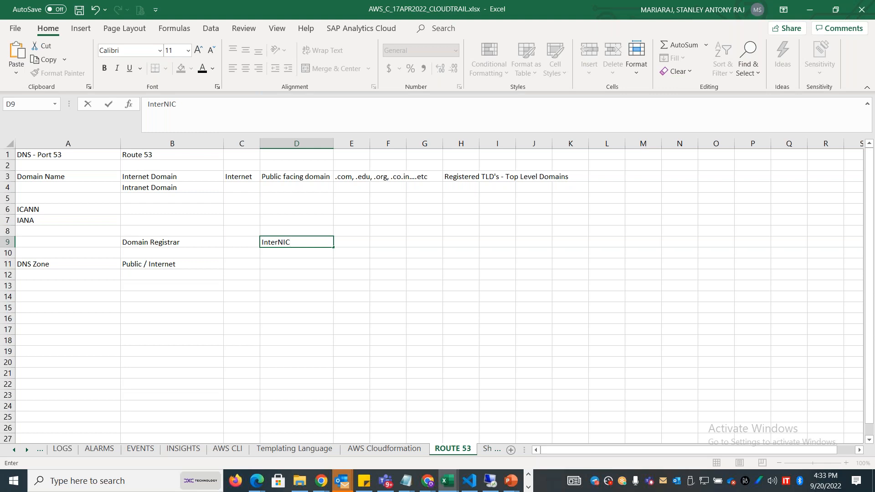
# - Copy the hosted zone description under DNS management on the Route 53 dashboard into B13 of the worksheet, and enter "Hosted Zone" in A13
pyautogui.hotkey('alt', 'Tab')
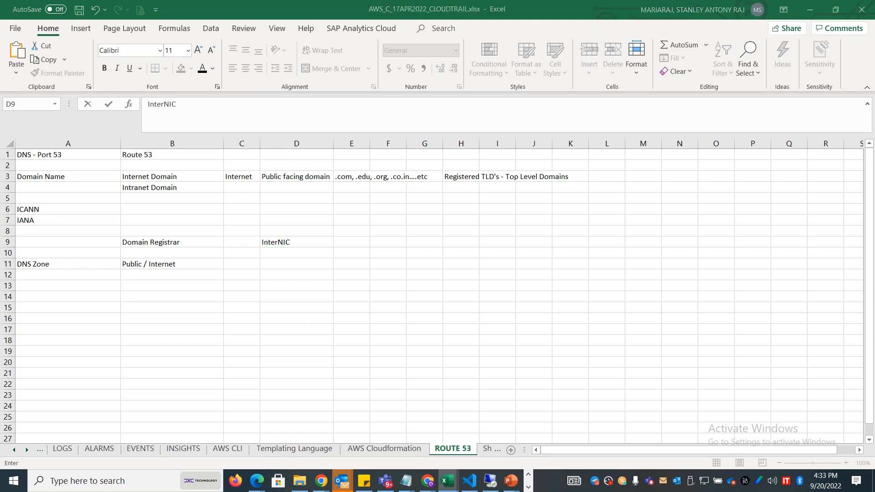
pyautogui.hotkey('alt', 'Tab')
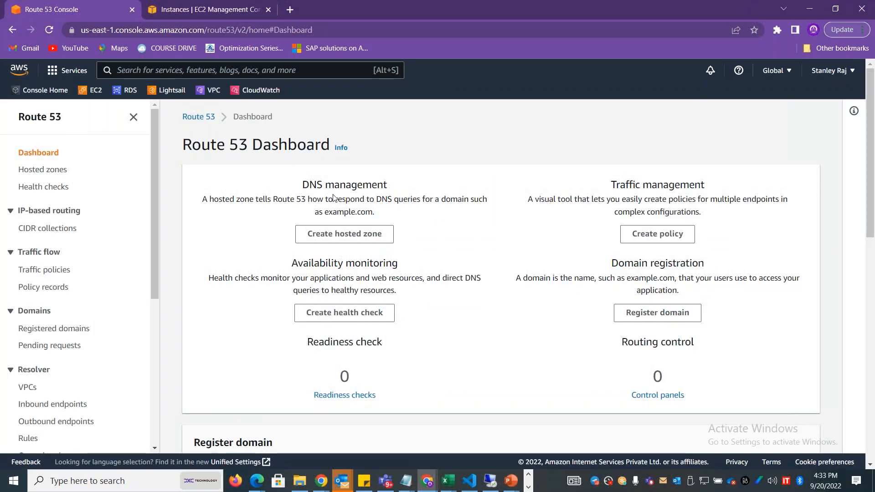
pyautogui.moveTo(391, 187); pyautogui.dragTo(302, 182)
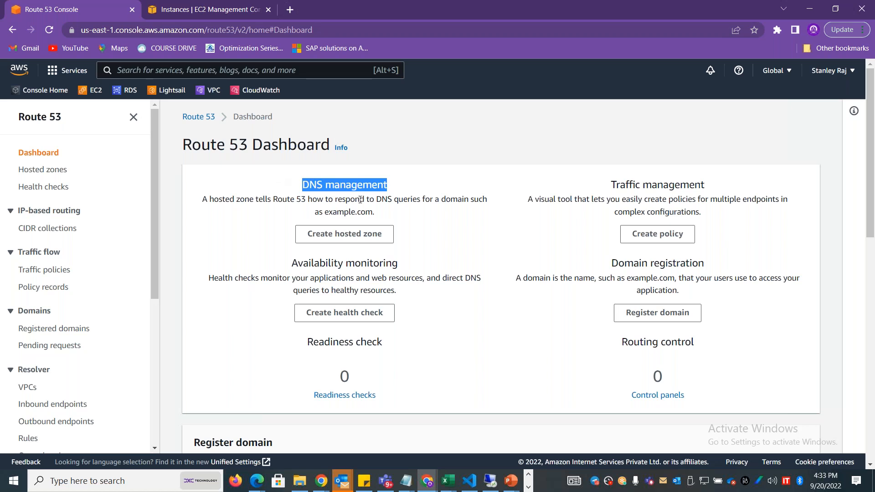
pyautogui.moveTo(382, 214); pyautogui.dragTo(202, 198)
pyautogui.hotkey('ctrl', 'c')
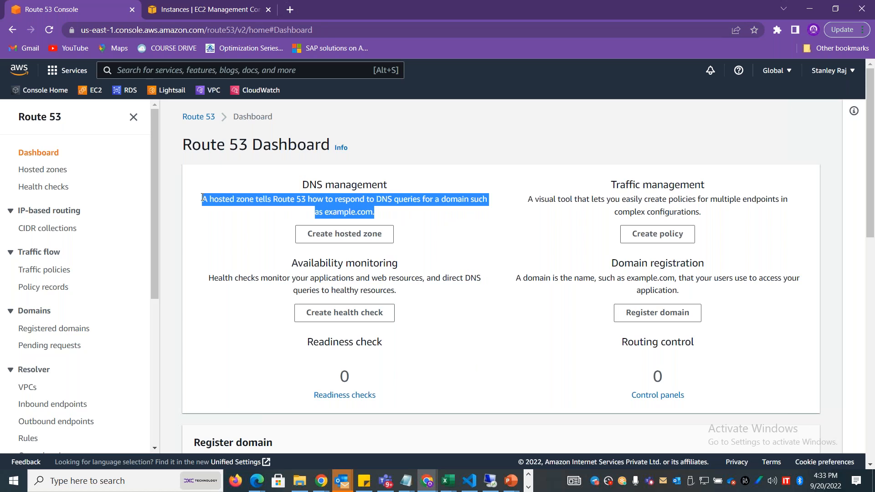
pyautogui.hotkey('alt', 'Tab')
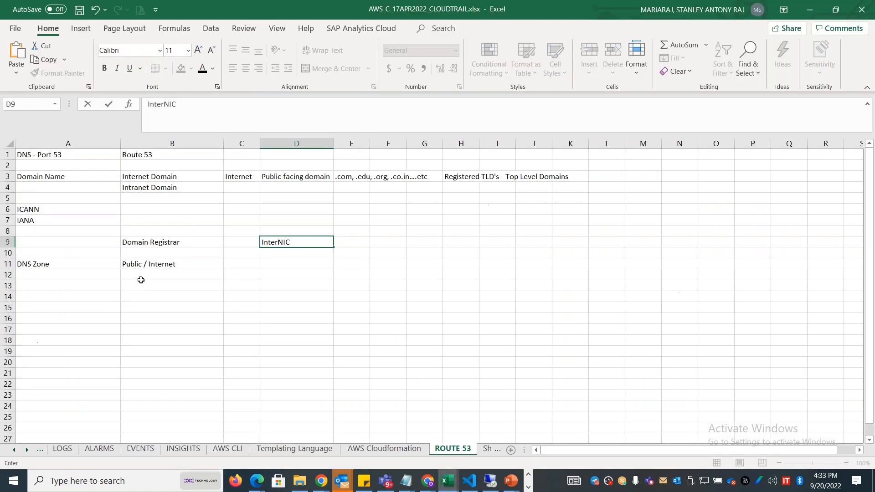
pyautogui.doubleClick(141, 285)
pyautogui.hotkey('ctrl', 'v')
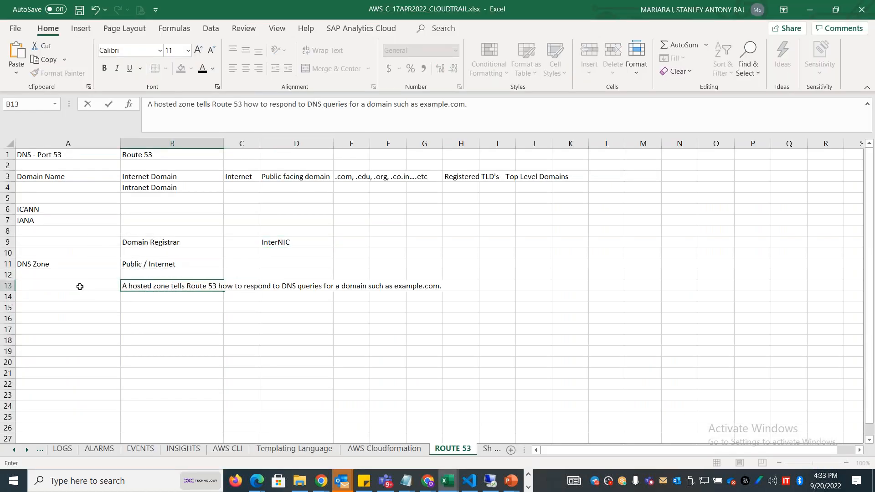
pyautogui.click(80, 285)
pyautogui.write('ed Zone')
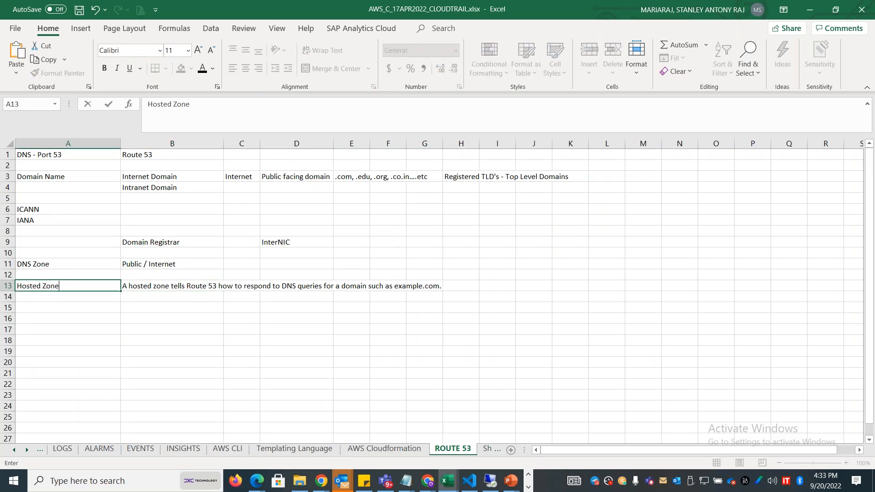
# - Switch to the Chrome window showing the Freenom client area and detach that page into its own window
pyautogui.hotkey('alt', 'Tab')
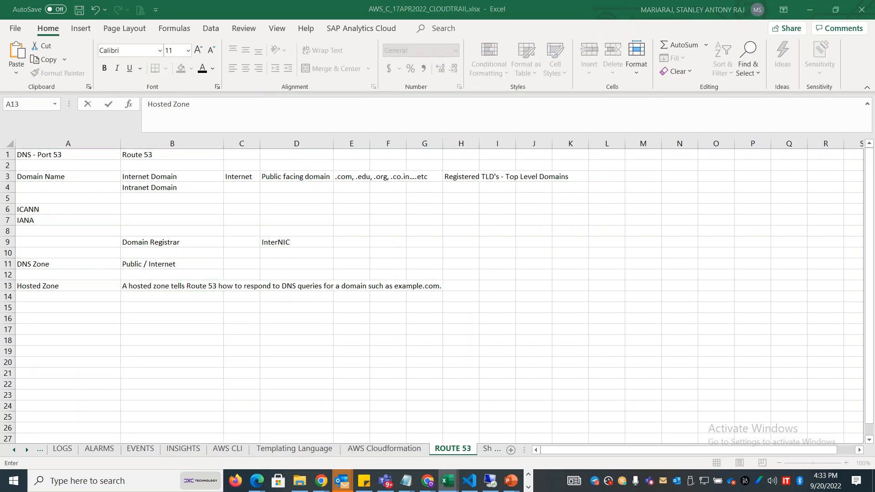
pyautogui.hotkey('alt', 'Tab')
pyautogui.hotkey('alt', 'Tab')
pyautogui.hotkey('alt', 'Tab')
pyautogui.hotkey('alt', 'Tab')
pyautogui.hotkey('alt', 'Tab')
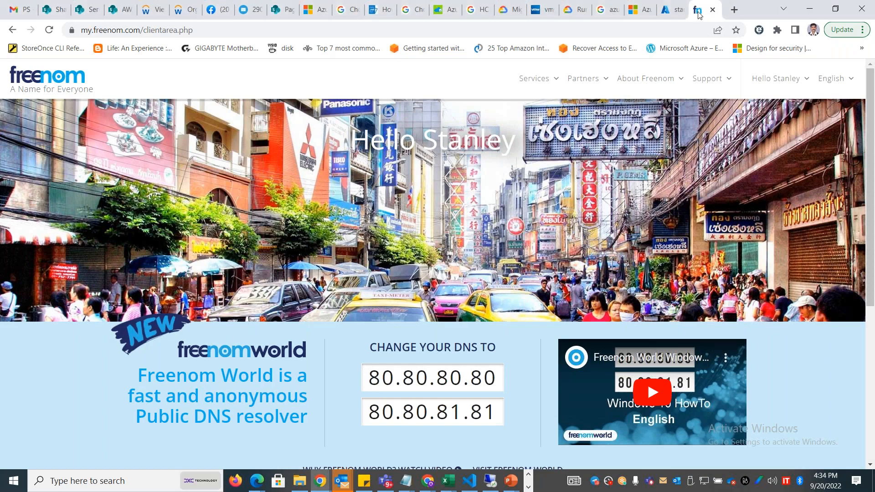
pyautogui.moveTo(700, 15); pyautogui.dragTo(715, 60)
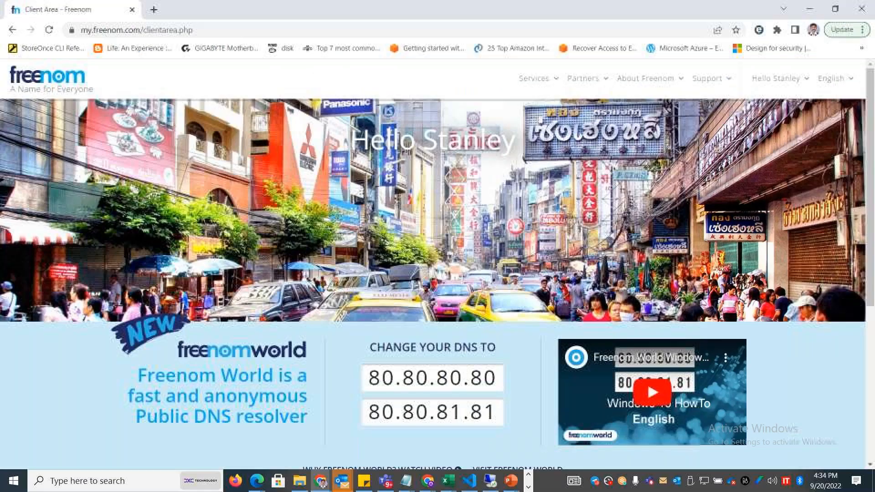
# - Go to Freenom's new domain registration page and check the availability of "awsandstan"
pyautogui.click(797, 78)
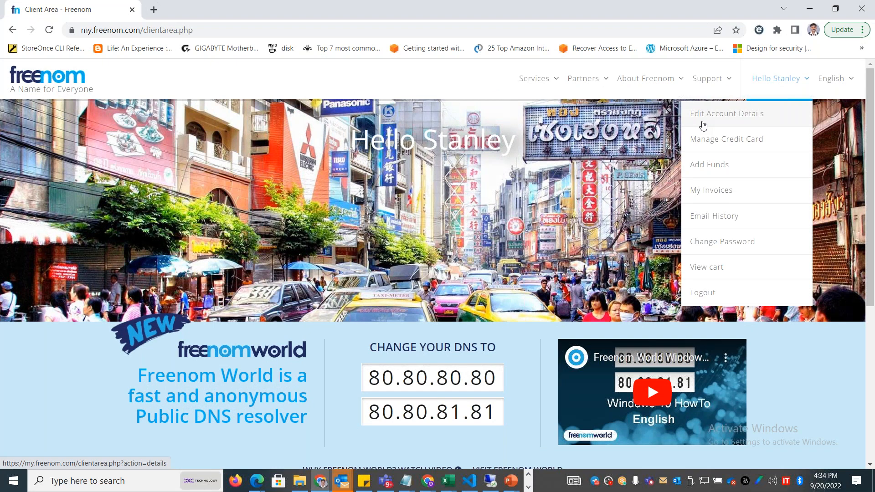
pyautogui.moveTo(871, 114); pyautogui.dragTo(874, 97)
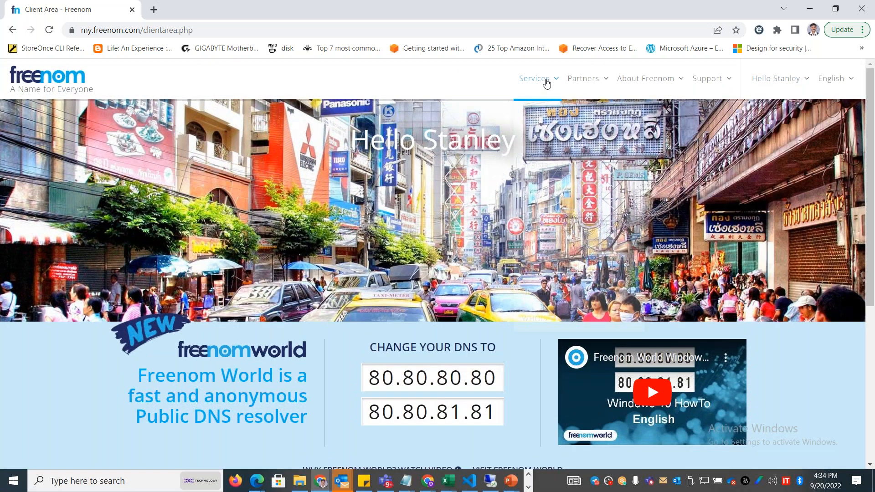
pyautogui.moveTo(547, 85)
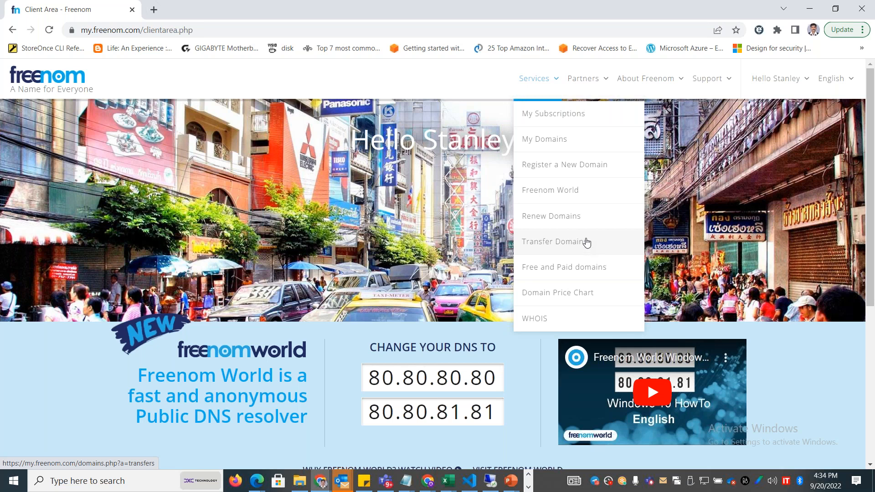
pyautogui.click(569, 167)
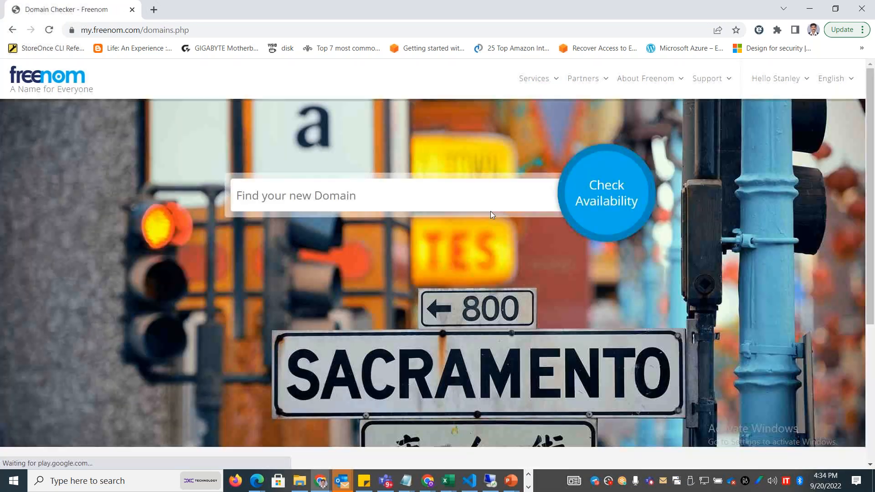
pyautogui.click(340, 200)
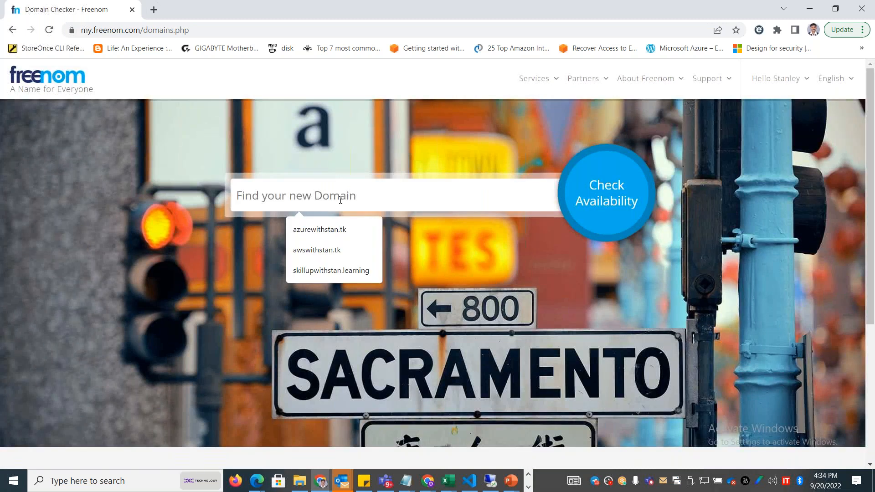
pyautogui.write('aws')
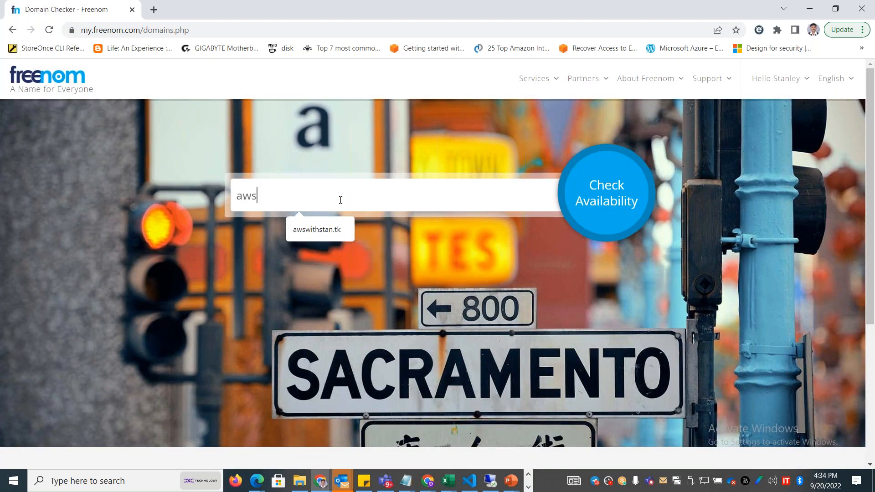
pyautogui.write('andstan')
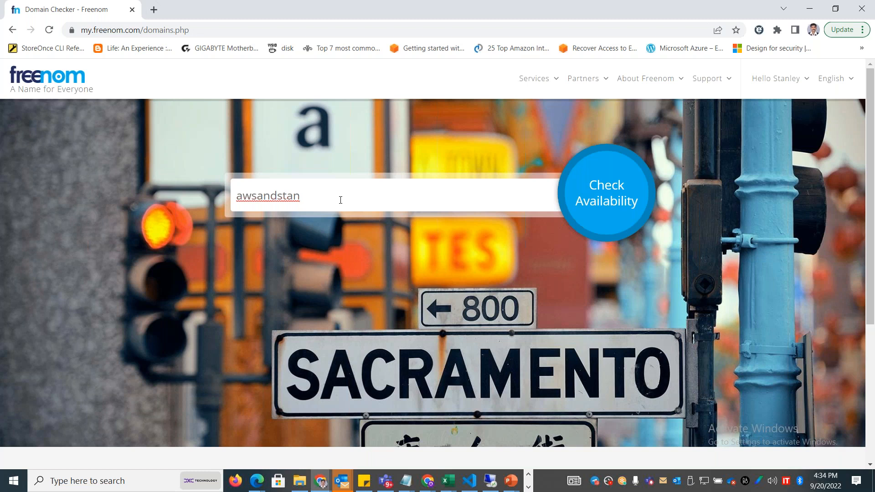
pyautogui.click(605, 193)
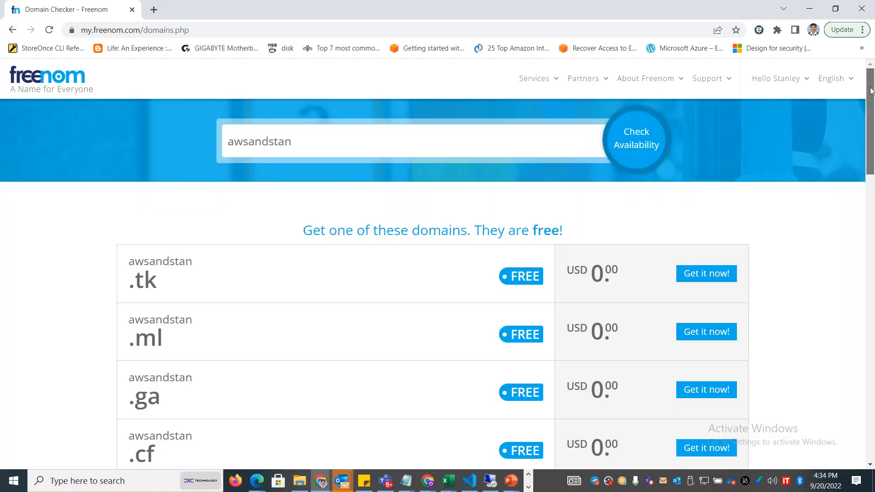
# - Examine the free and cost price extensions offered for awsandstan and compare their prices
pyautogui.moveTo(872, 96); pyautogui.dragTo(872, 140)
pyautogui.moveTo(127, 91); pyautogui.dragTo(195, 369)
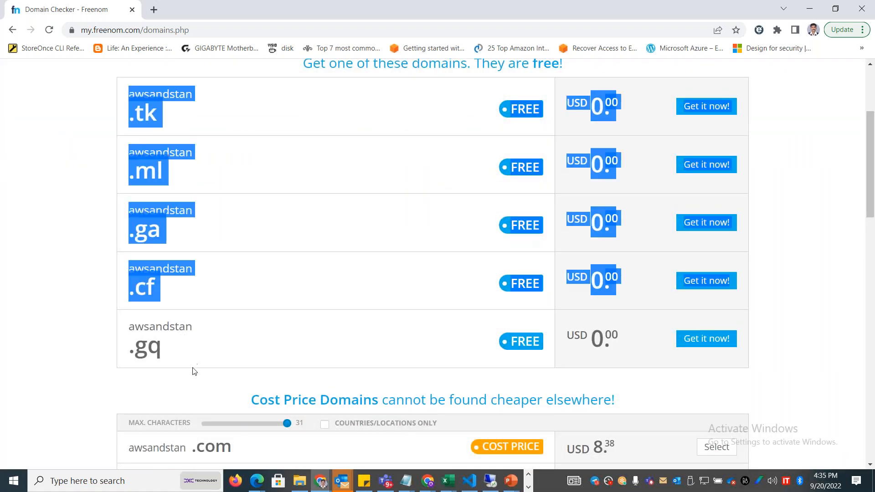
pyautogui.moveTo(870, 128); pyautogui.dragTo(869, 174)
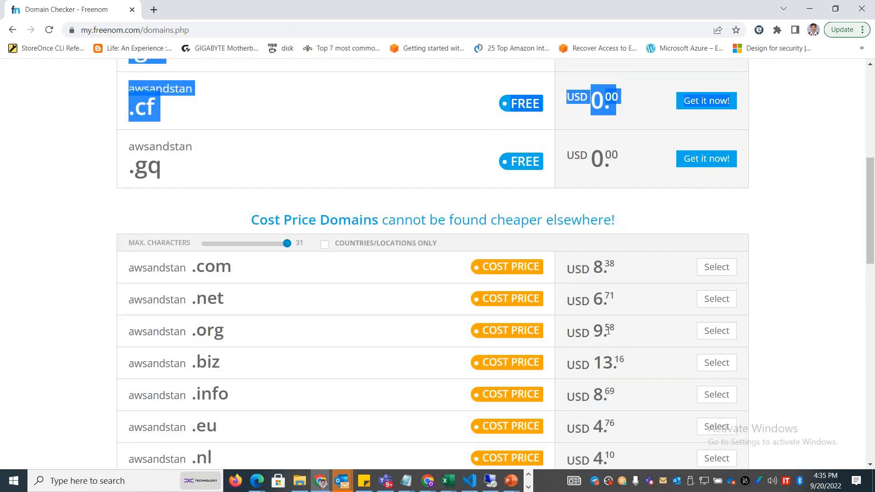
pyautogui.moveTo(593, 431); pyautogui.dragTo(609, 431)
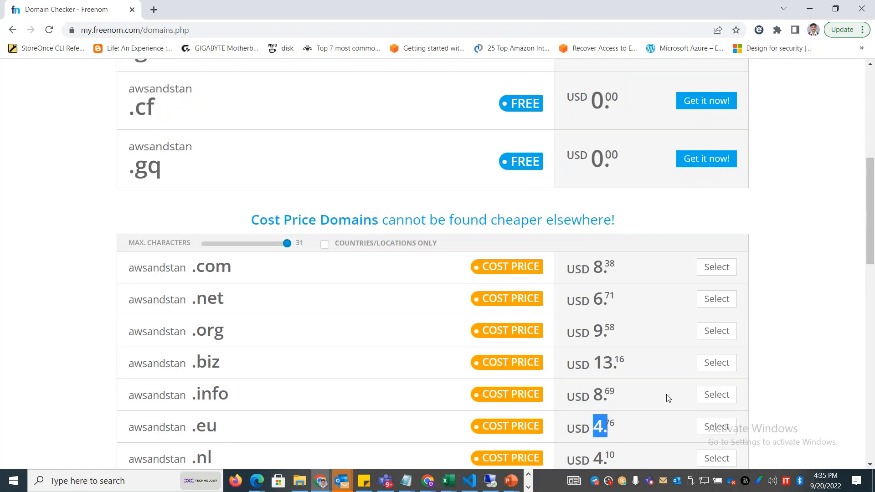
pyautogui.click(619, 427)
pyautogui.moveTo(241, 282); pyautogui.dragTo(205, 260)
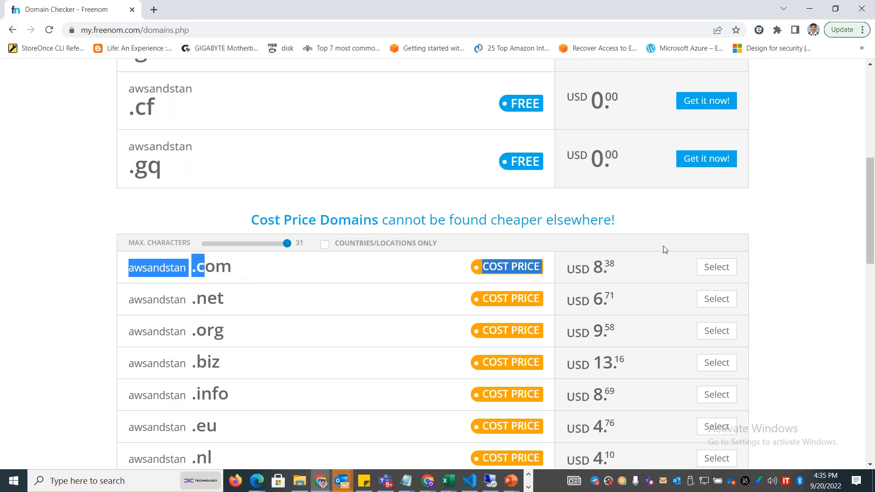
pyautogui.click(591, 271)
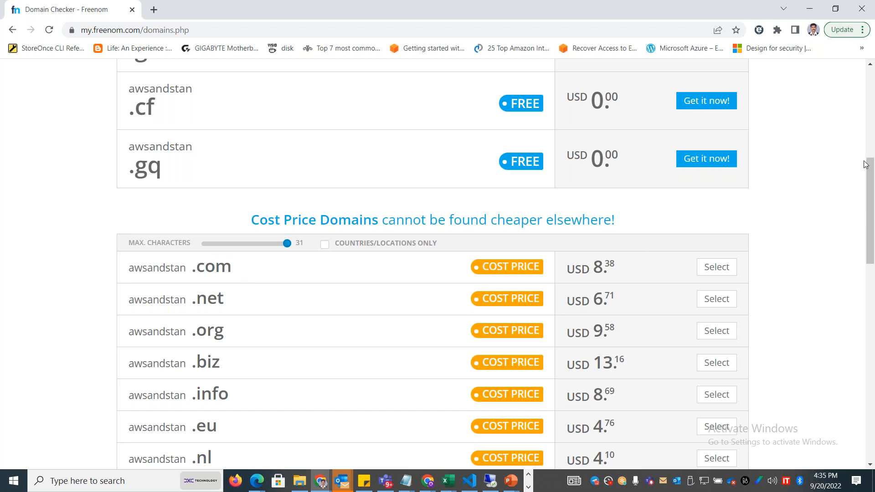
pyautogui.scroll(5, 869, 165)
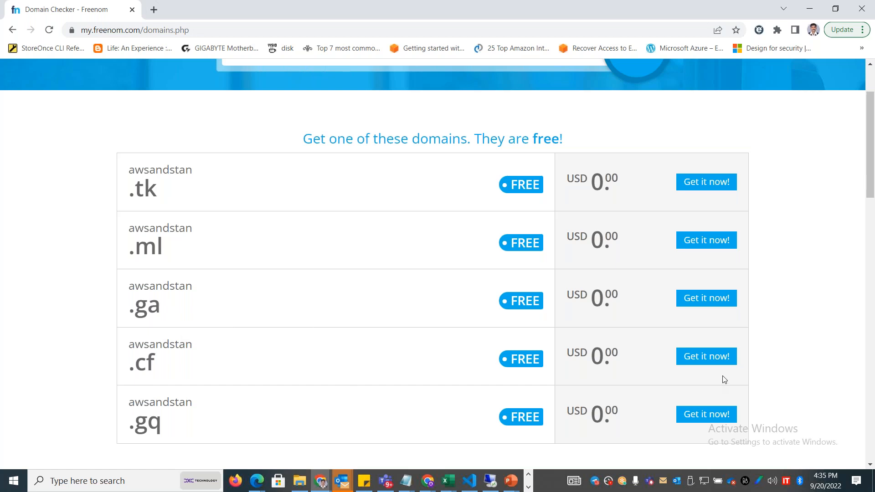
# - Add the free domains awsandstan.cf and awsandstan.ml to the cart and proceed to checkout
pyautogui.click(711, 360)
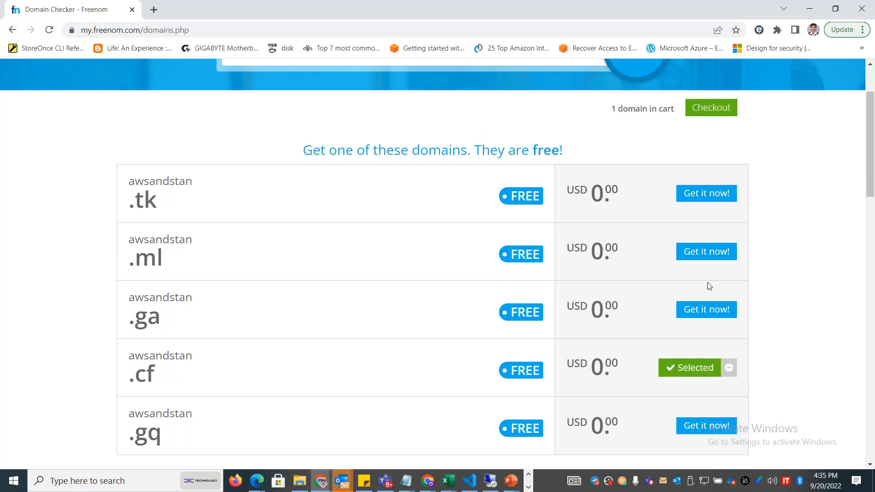
pyautogui.click(702, 254)
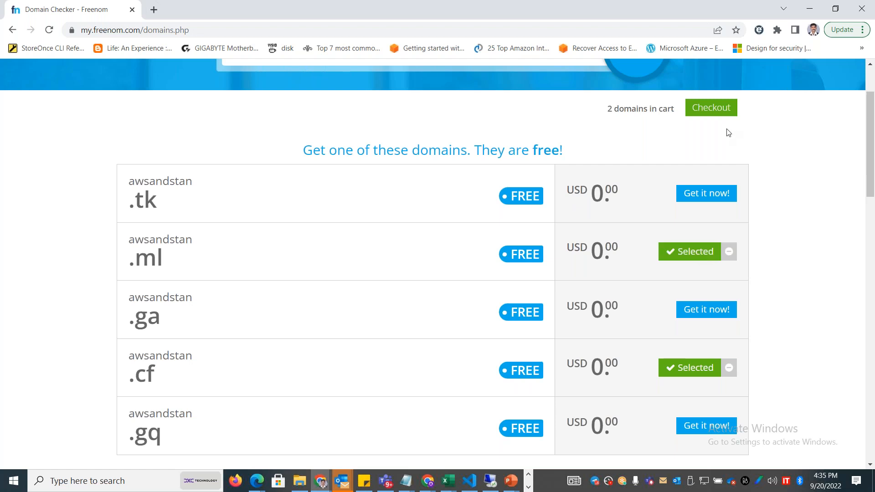
pyautogui.click(715, 108)
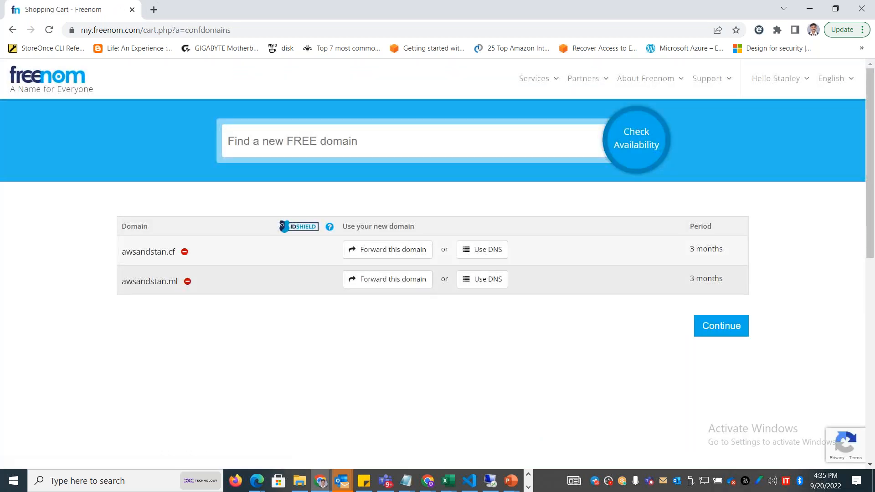
# - Choose Use DNS for awsandstan.cf, set the period of both domains to 12 Months @ FREE, and try to continue the order
pyautogui.click(492, 251)
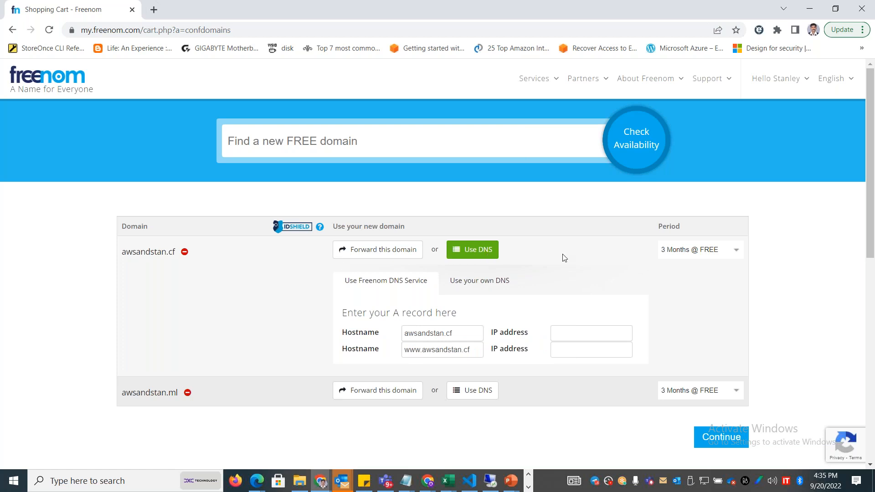
pyautogui.click(724, 251)
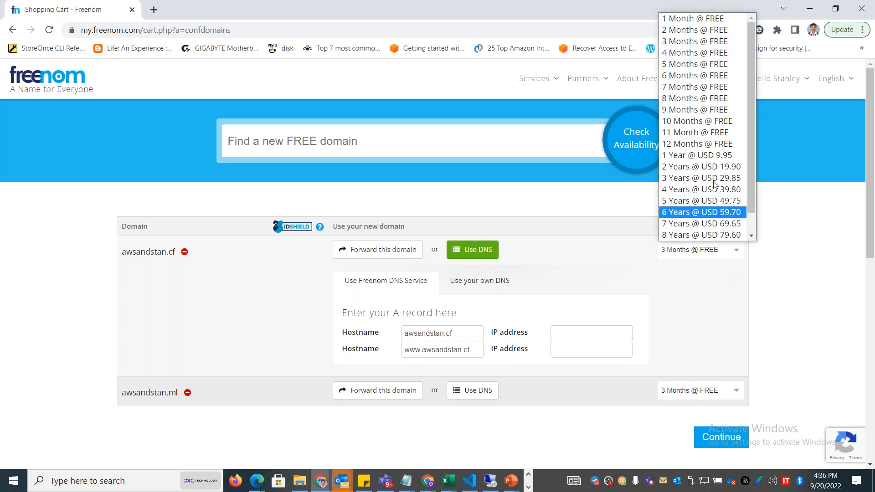
pyautogui.click(724, 145)
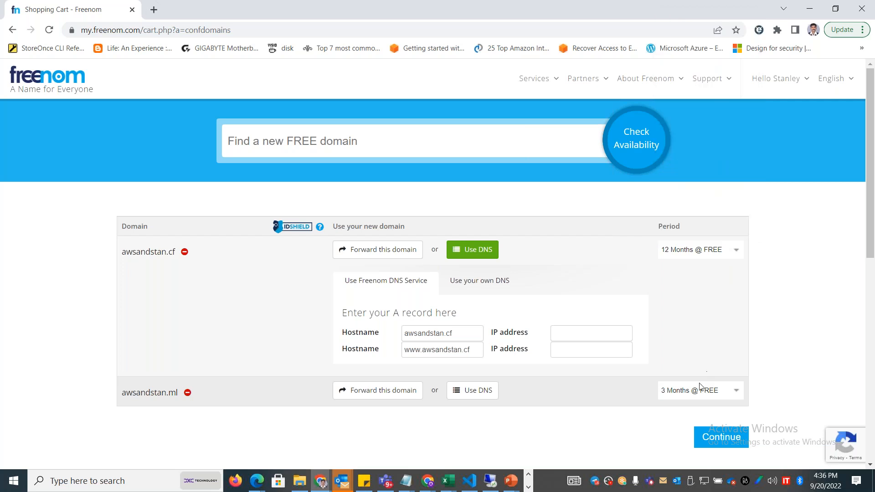
pyautogui.click(699, 390)
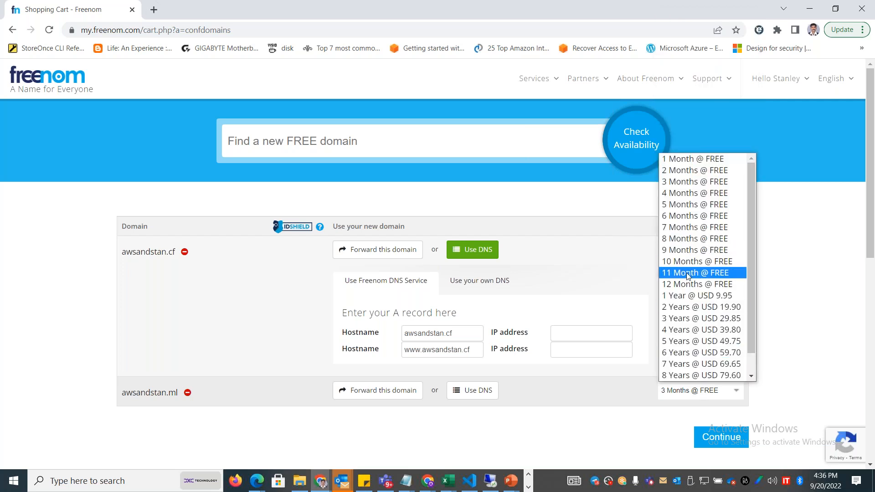
pyautogui.click(692, 285)
pyautogui.click(714, 444)
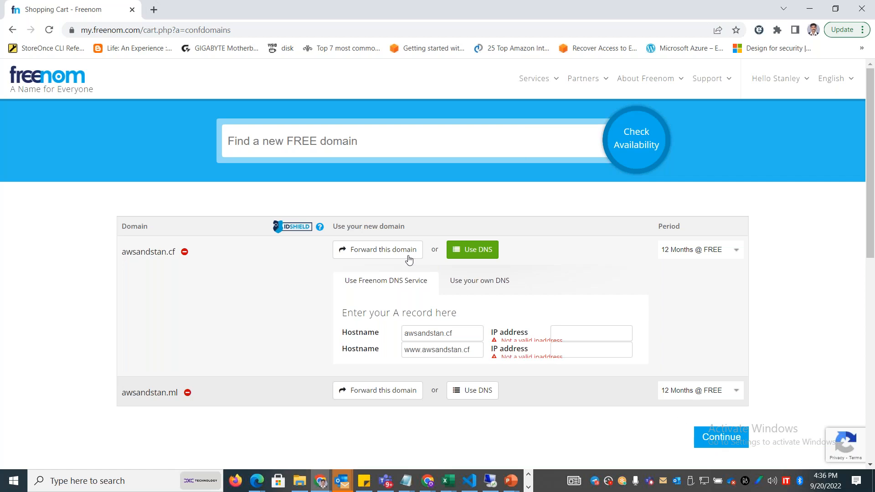
pyautogui.click(395, 260)
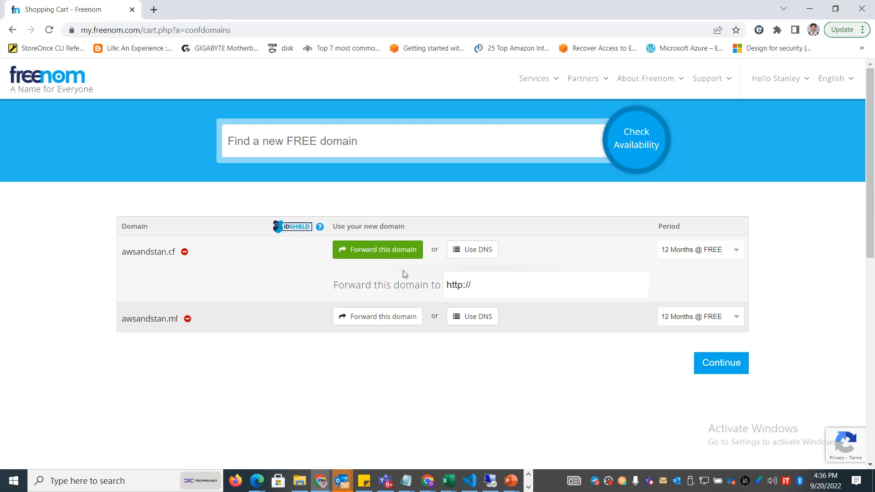
pyautogui.click(477, 255)
pyautogui.click(383, 247)
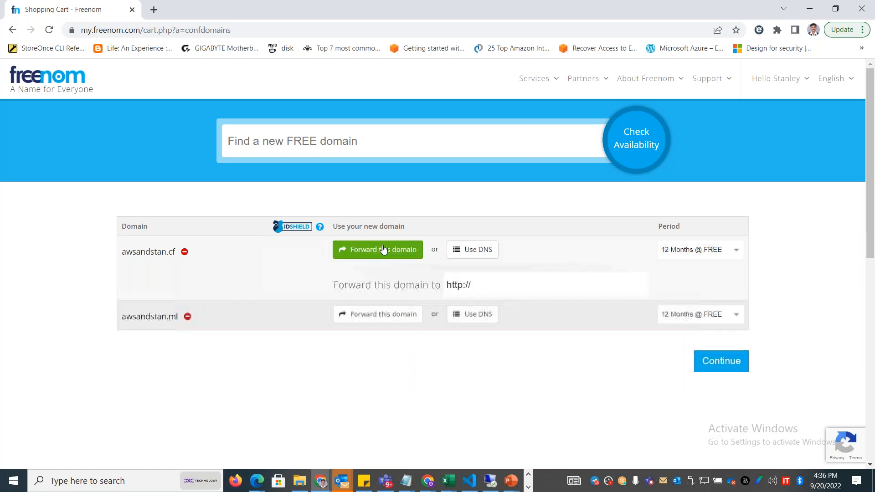
pyautogui.click(383, 250)
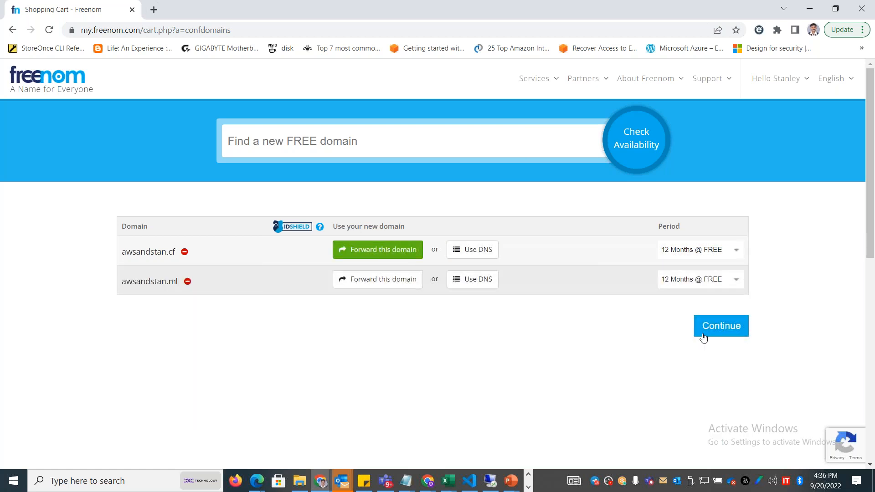
pyautogui.moveTo(871, 111)
pyautogui.mouseDown()
pyautogui.moveTo(870, 155)
pyautogui.moveTo(870, 113)
pyautogui.mouseUp()
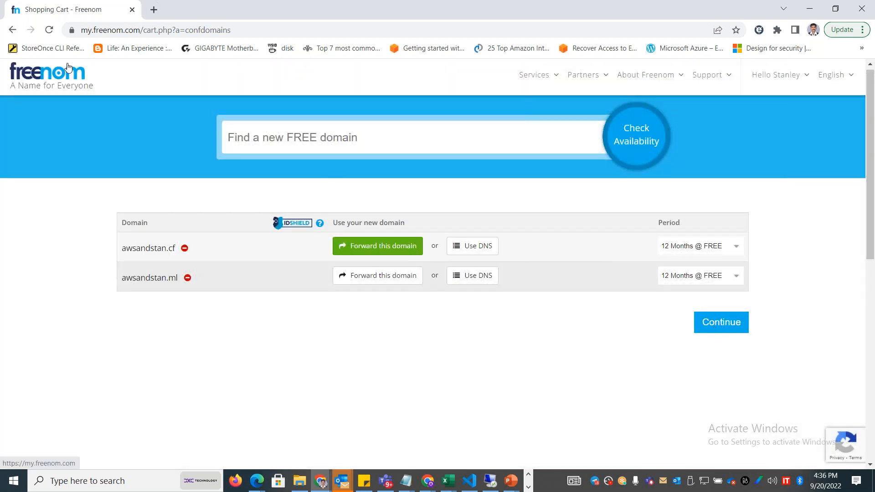
# - Reopen the new domain registration page and check the availability of "awsandstan" again
pyautogui.click(14, 34)
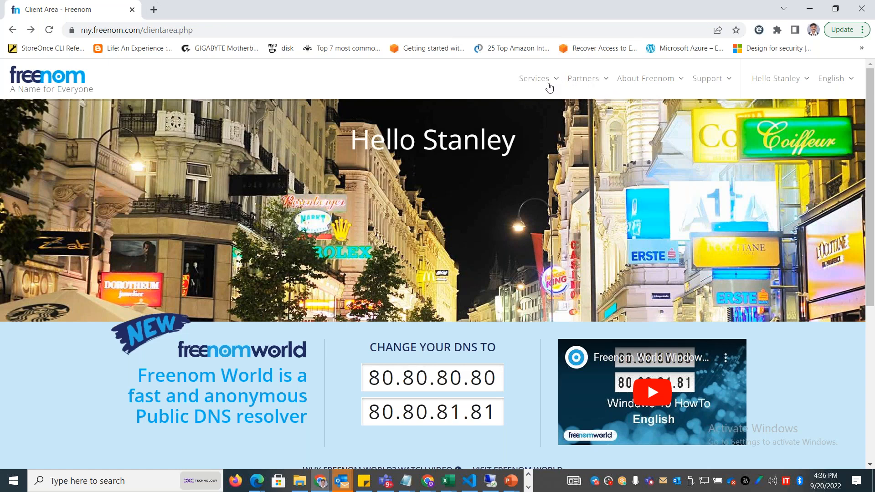
pyautogui.moveTo(549, 86)
pyautogui.click(547, 171)
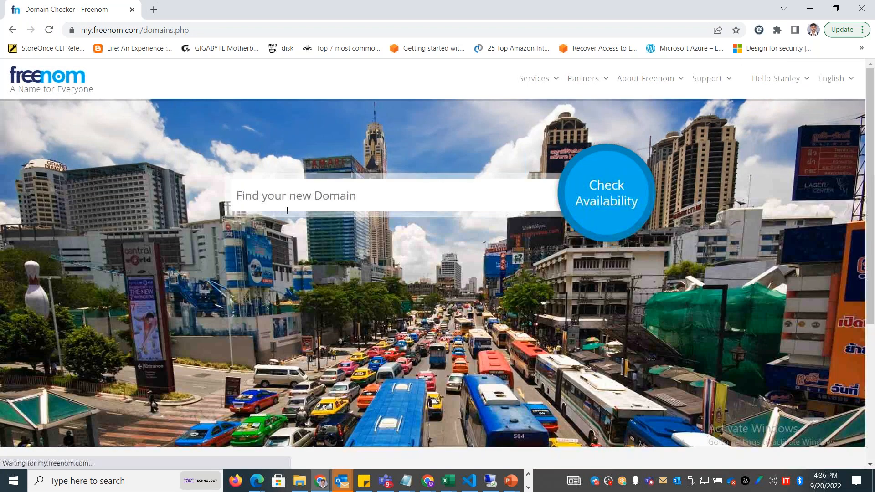
pyautogui.click(293, 198)
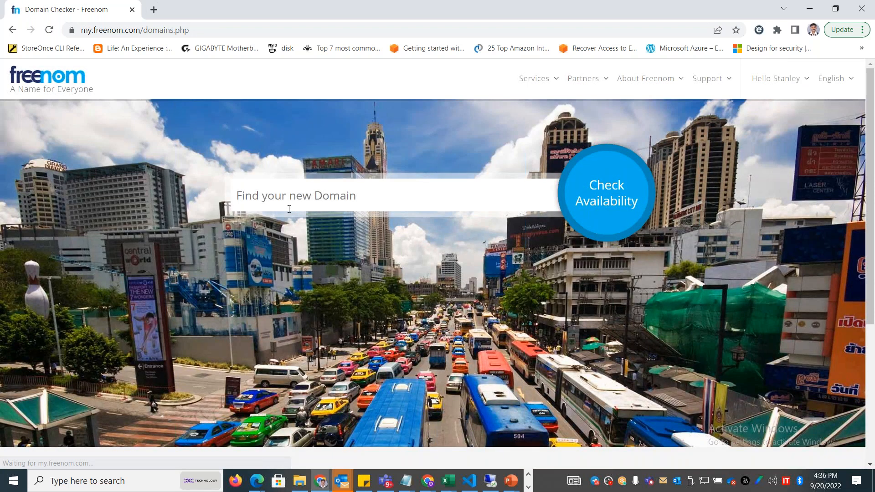
pyautogui.write('awsandstan')
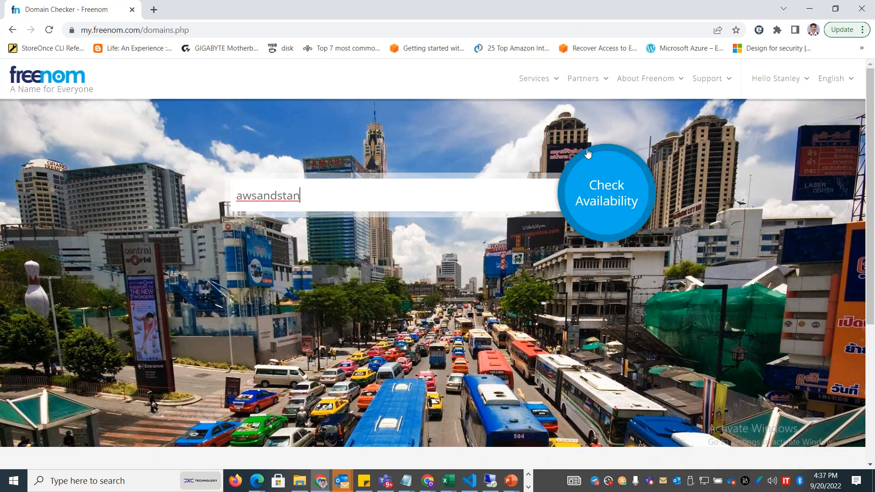
pyautogui.click(608, 192)
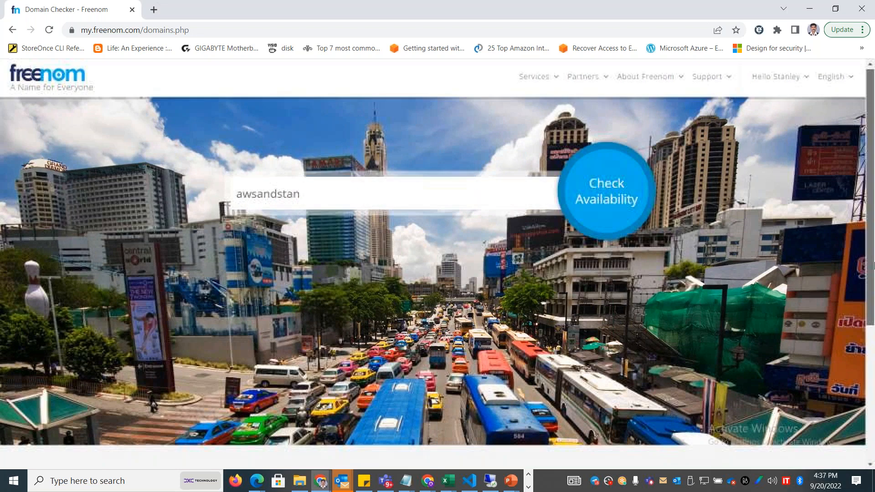
pyautogui.scroll(-5, 642, 294)
pyautogui.moveTo(642, 294); pyautogui.dragTo(714, 297)
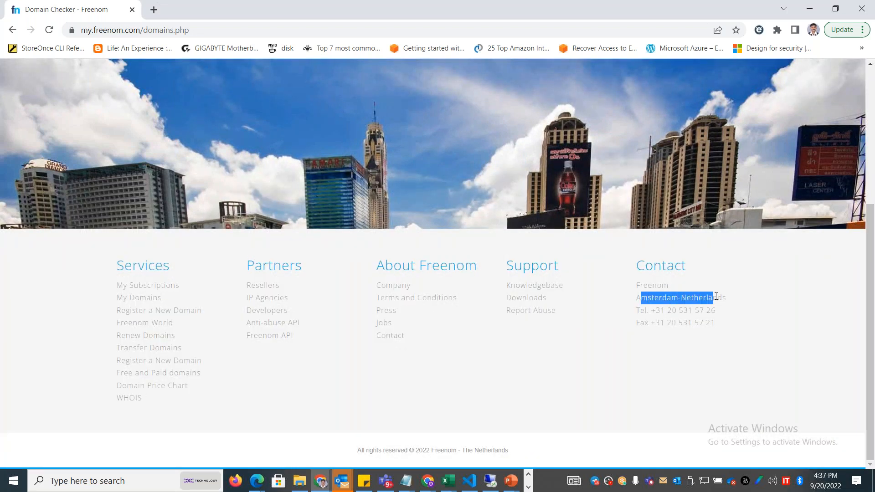
pyautogui.scroll(5, 625, 201)
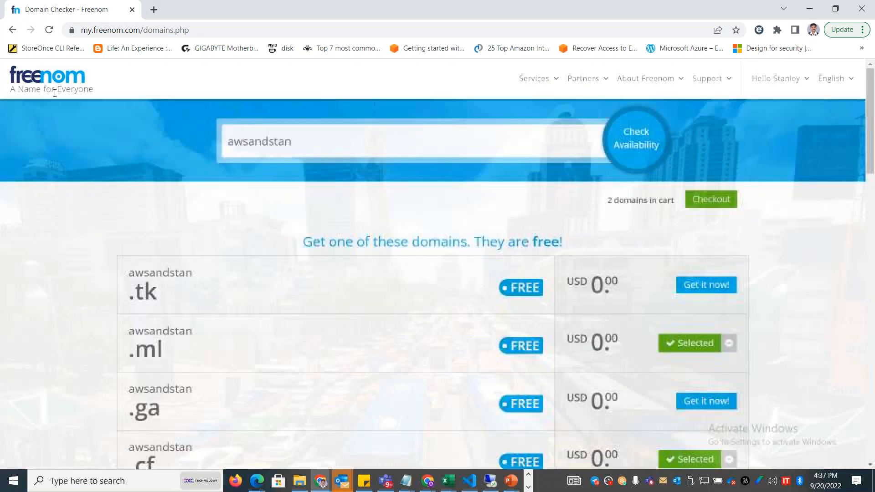
# - Check out the cart holding awsandstan.cf and awsandstan.ml and continue to the order review with the default domain settings
pyautogui.click(725, 210)
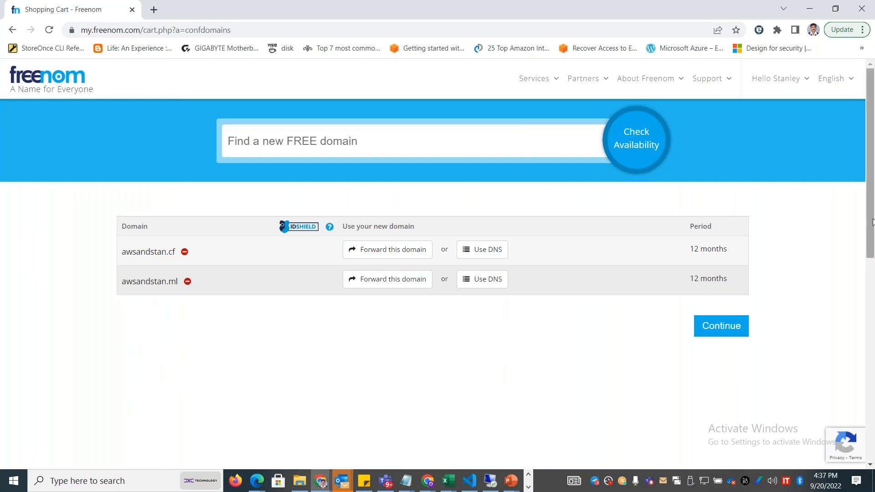
pyautogui.moveTo(873, 222); pyautogui.dragTo(873, 286)
pyautogui.moveTo(872, 321); pyautogui.dragTo(872, 255)
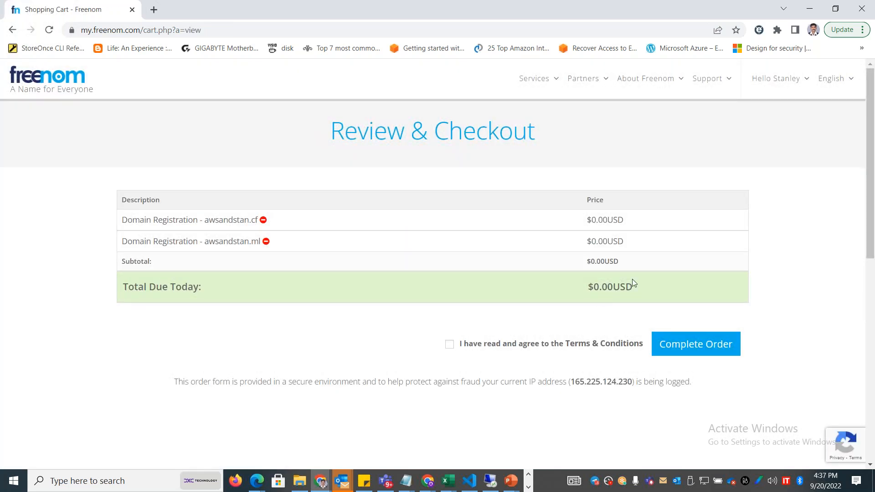
# - Review the total due, agree to the Terms & Conditions and complete the order for awsandstan.cf and awsandstan.ml
pyautogui.moveTo(633, 285); pyautogui.dragTo(584, 283)
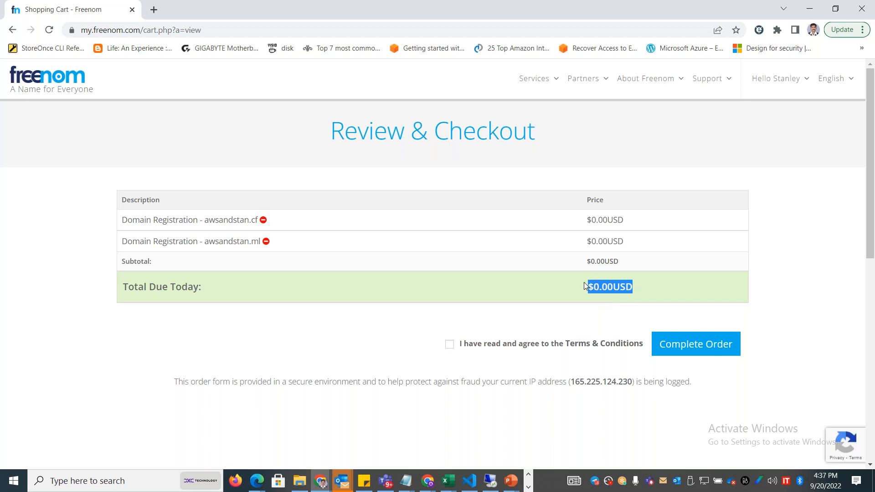
pyautogui.click(454, 346)
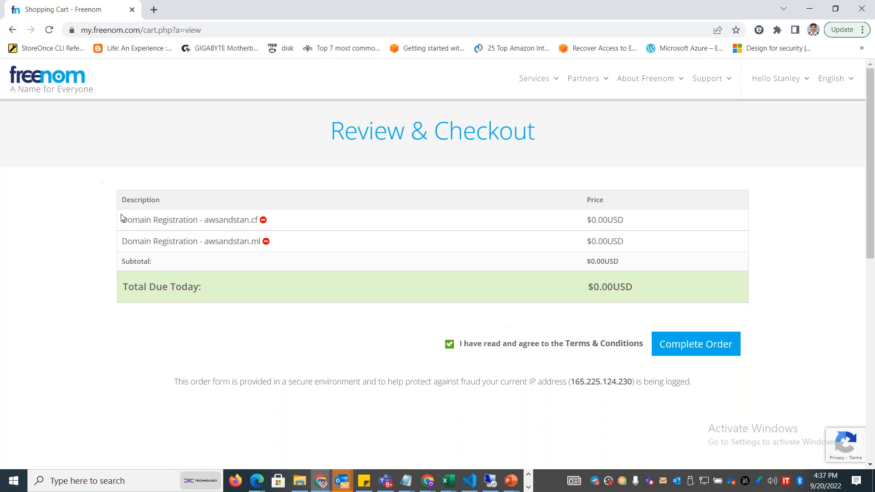
pyautogui.moveTo(124, 220); pyautogui.dragTo(195, 222)
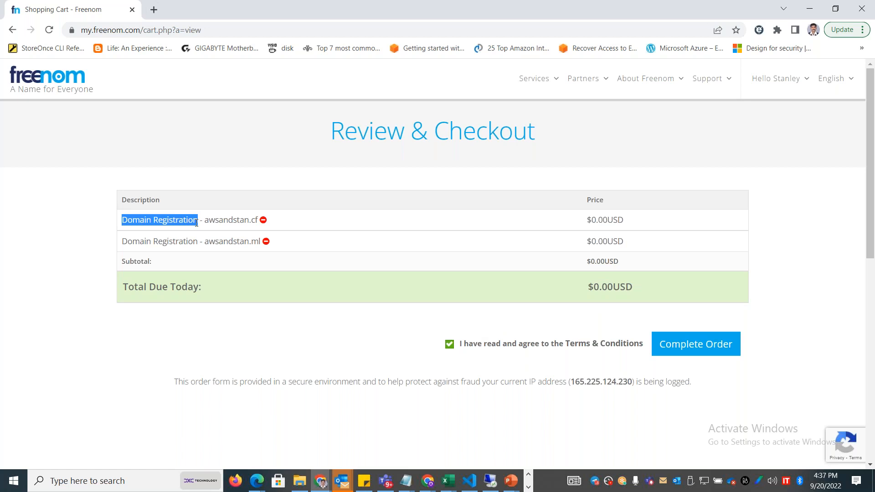
pyautogui.click(679, 345)
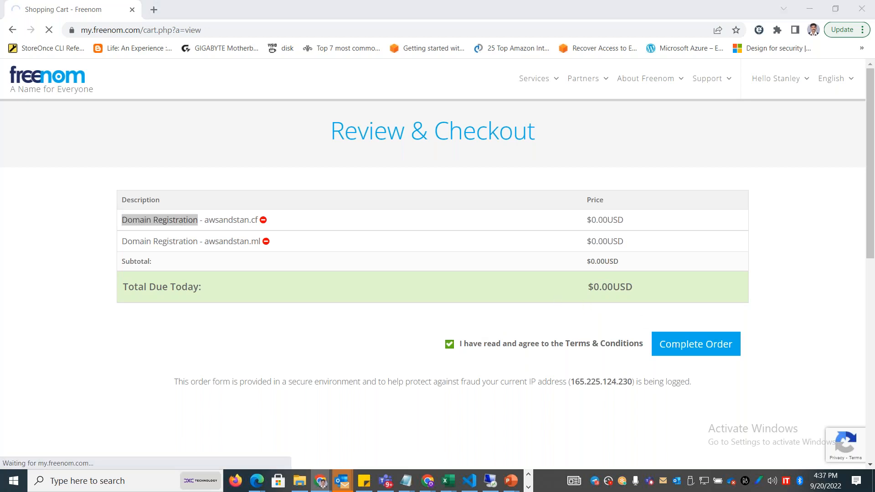
# - Switch to the Excel notes and select the Domain Registrar entry in cell B9
pyautogui.hotkey('alt', 'Tab')
pyautogui.hotkey('alt', 'Tab')
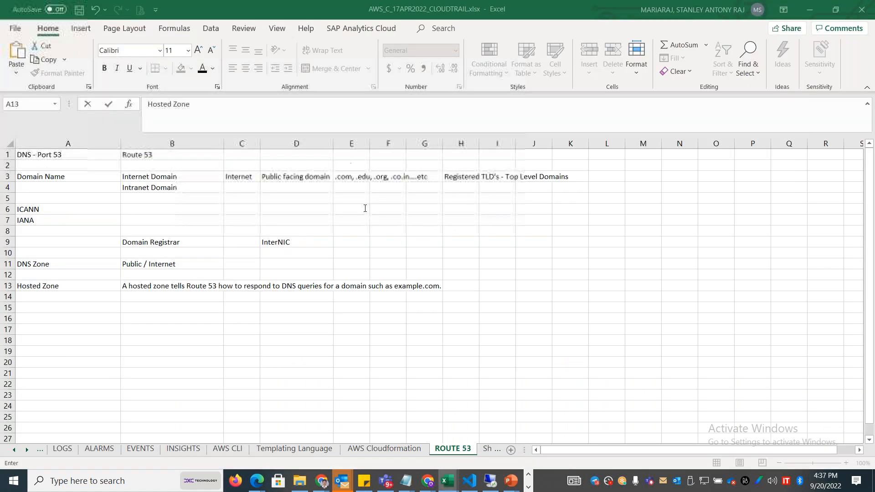
pyautogui.click(190, 243)
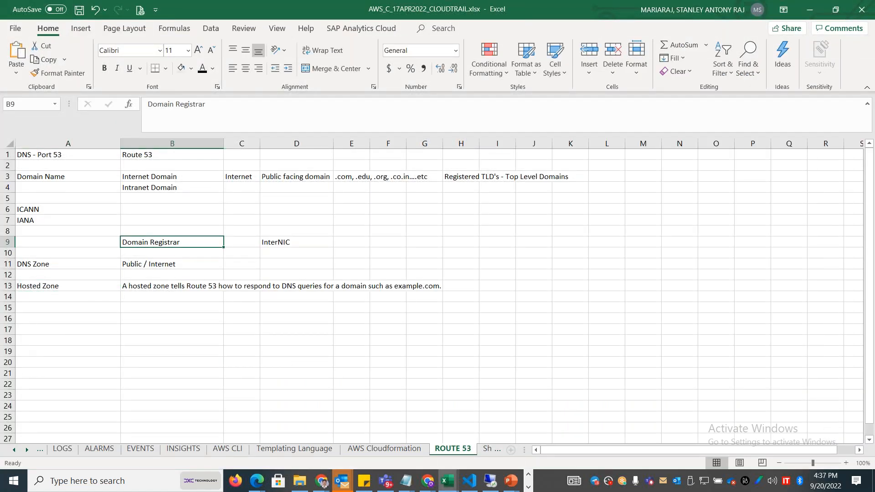
# - Switch back to Chrome, search for ICANN in a new tab, and open icann.org to look over its homepage
pyautogui.hotkey('alt', 'Tab')
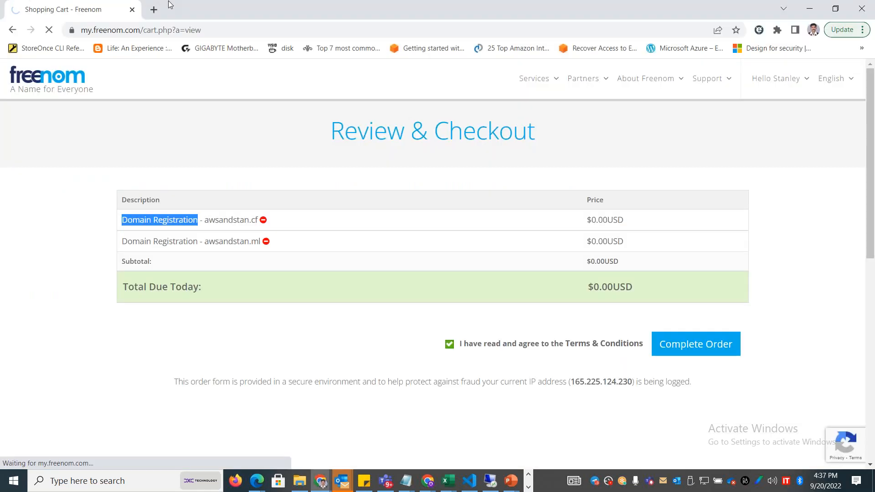
pyautogui.click(156, 9)
pyautogui.write('ICANN')
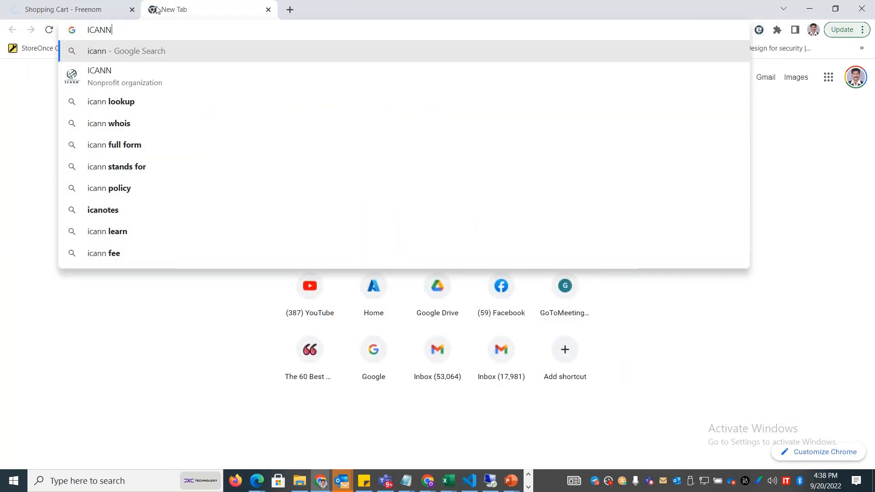
pyautogui.click(148, 70)
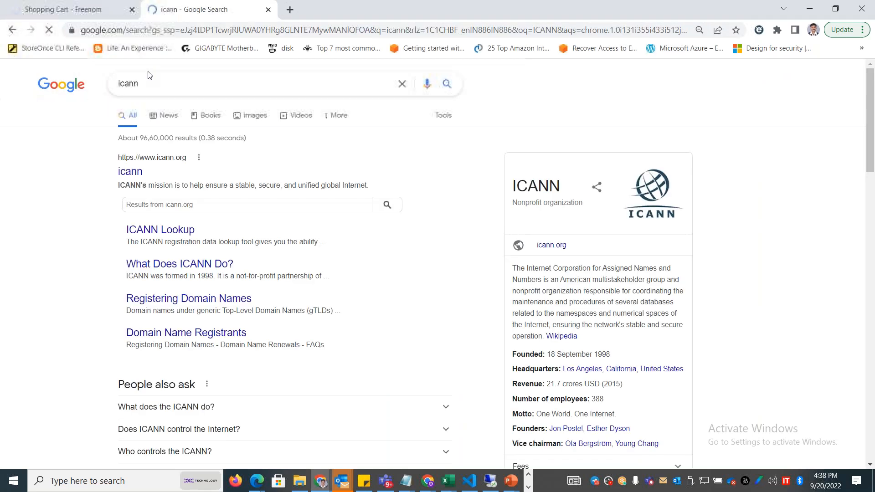
pyautogui.click(136, 172)
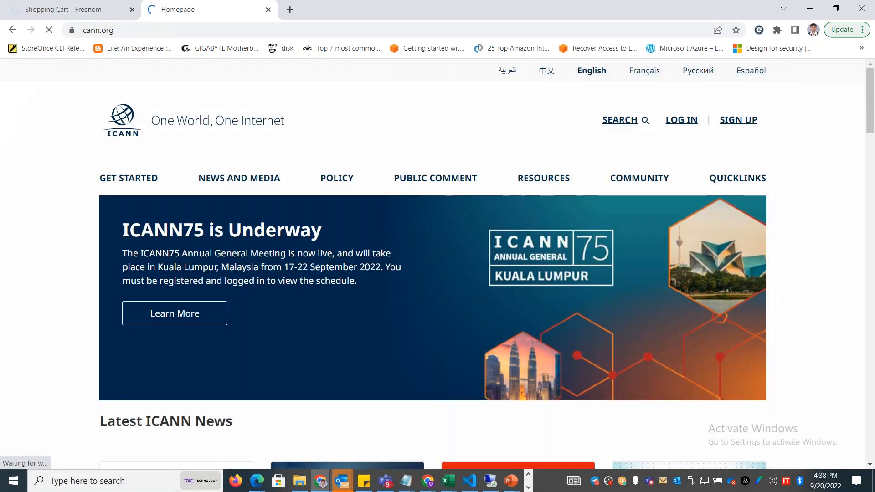
pyautogui.scroll(-8, 856, 172)
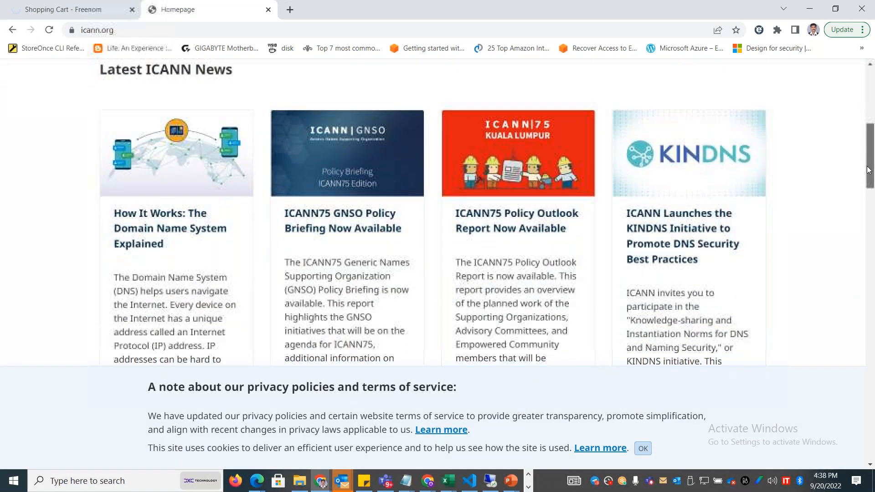
# - Search Google for "domain lookup whois" and open the Whois IP Search & Whois Domain Lookup page on whois.com
pyautogui.click(12, 30)
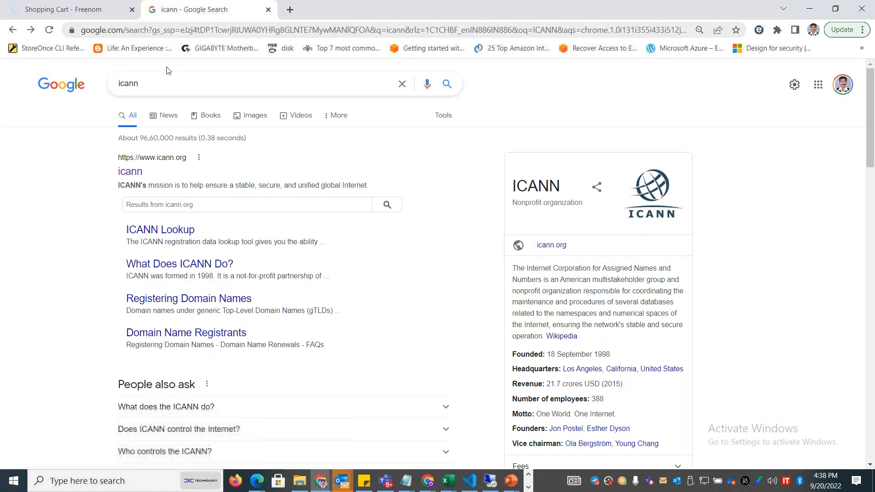
pyautogui.write('domain')
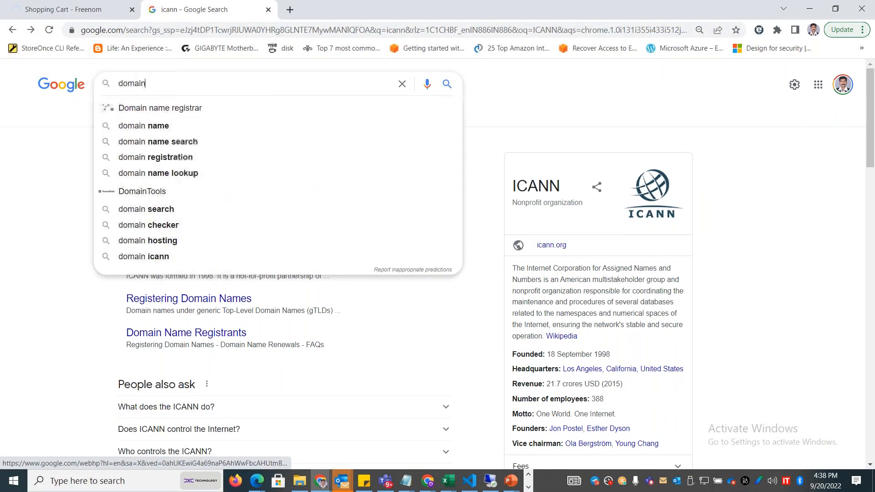
pyautogui.write(' lookup whois')
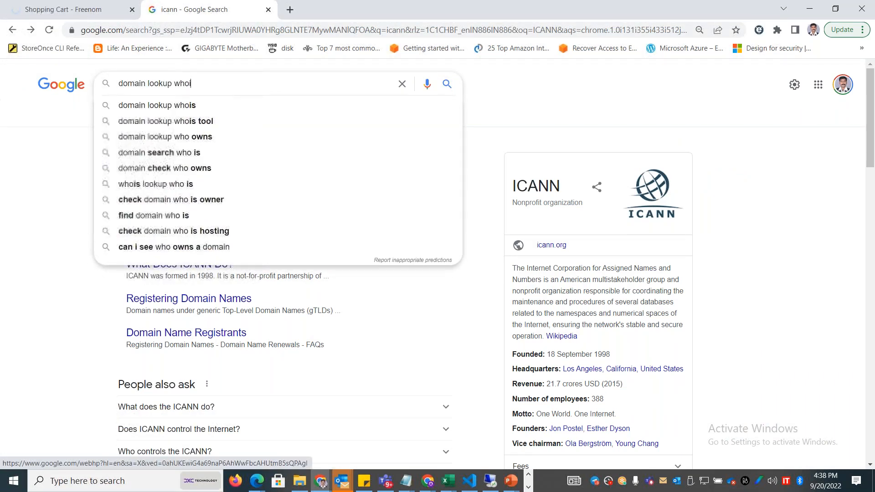
pyautogui.press('Return')
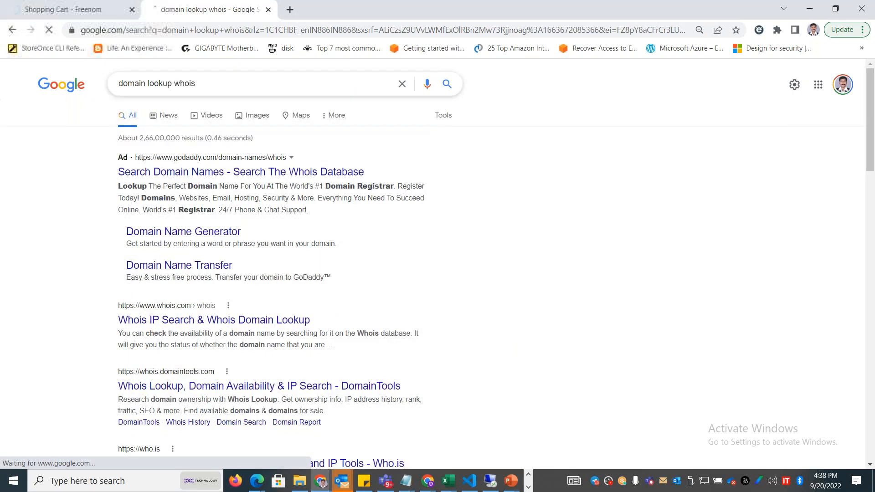
pyautogui.doubleClick(180, 80)
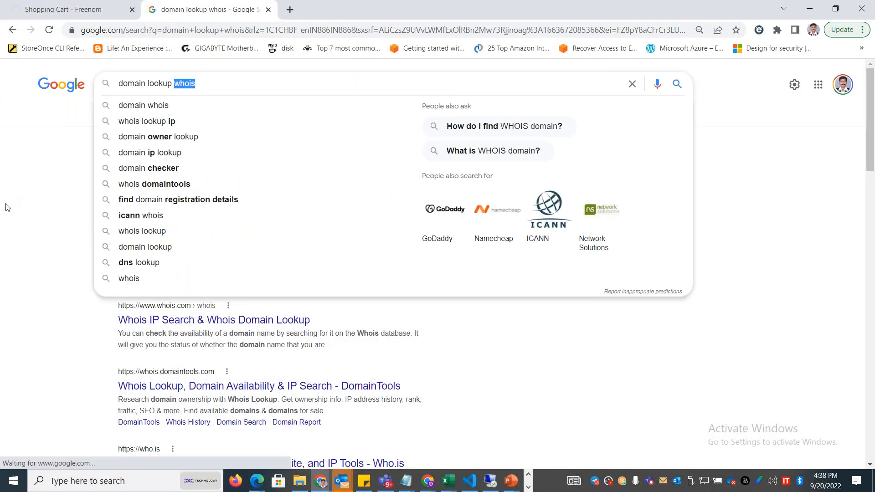
pyautogui.click(20, 217)
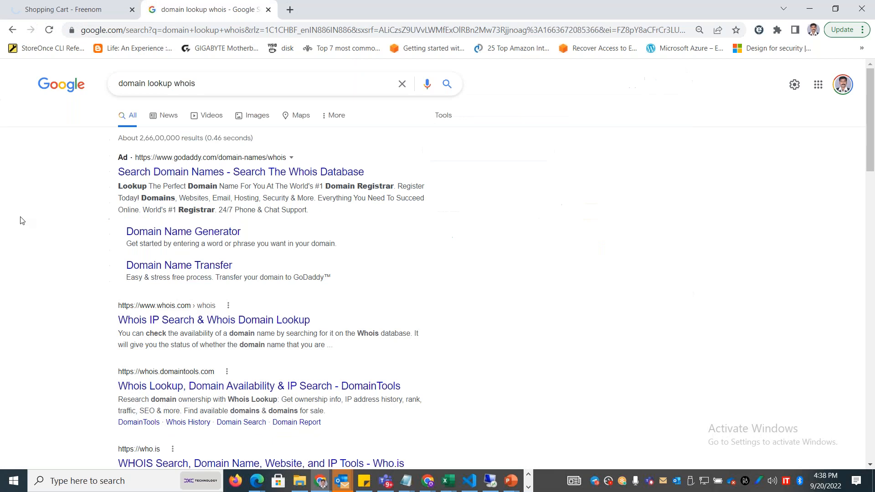
pyautogui.click(220, 323)
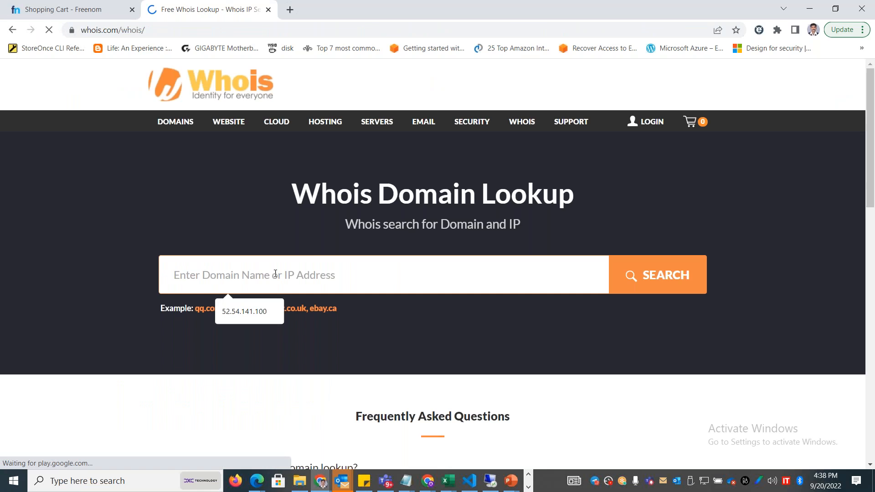
# - Look up skillupwithstan.online and examine its domain information, registrant state and raw Whois data
pyautogui.write('skillupwithstan.online')
pyautogui.press('Return')
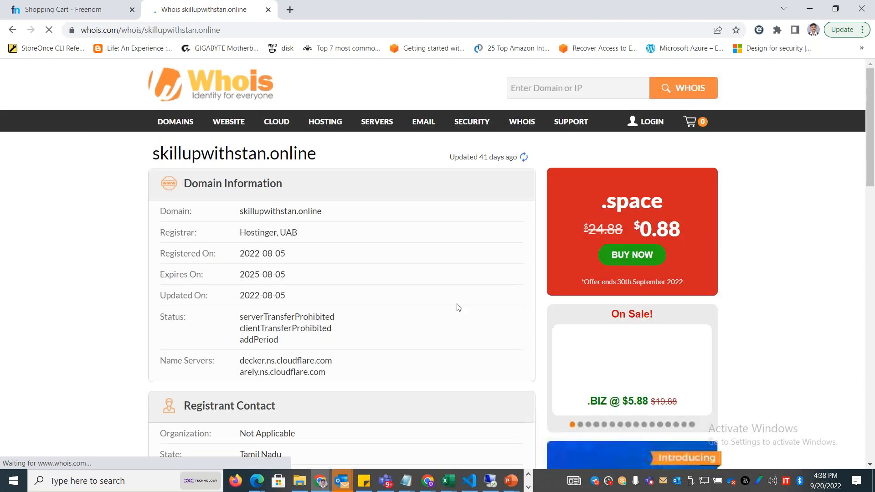
pyautogui.scroll(-3, 874, 210)
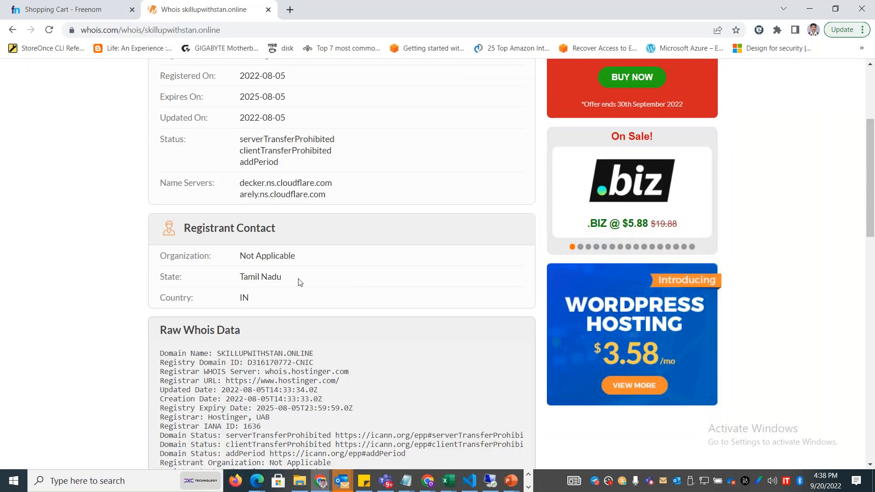
pyautogui.moveTo(300, 282); pyautogui.dragTo(239, 277)
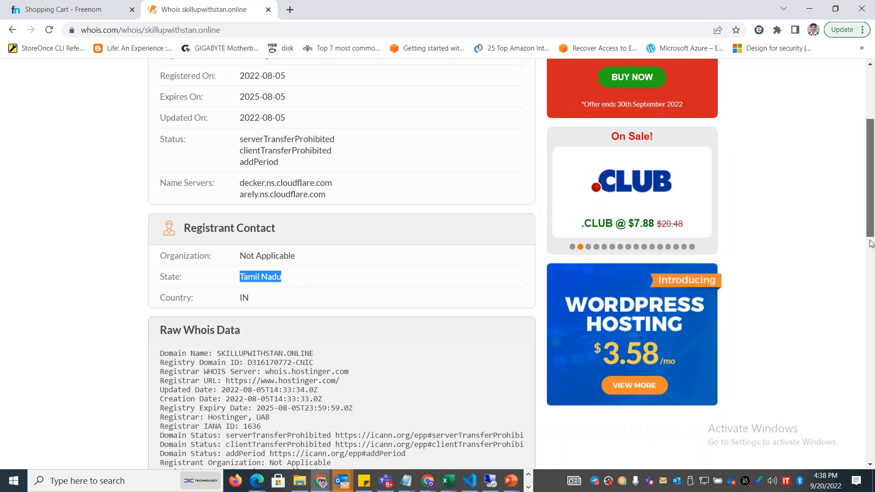
pyautogui.scroll(-3, 872, 244)
pyautogui.moveTo(871, 284); pyautogui.dragTo(871, 302)
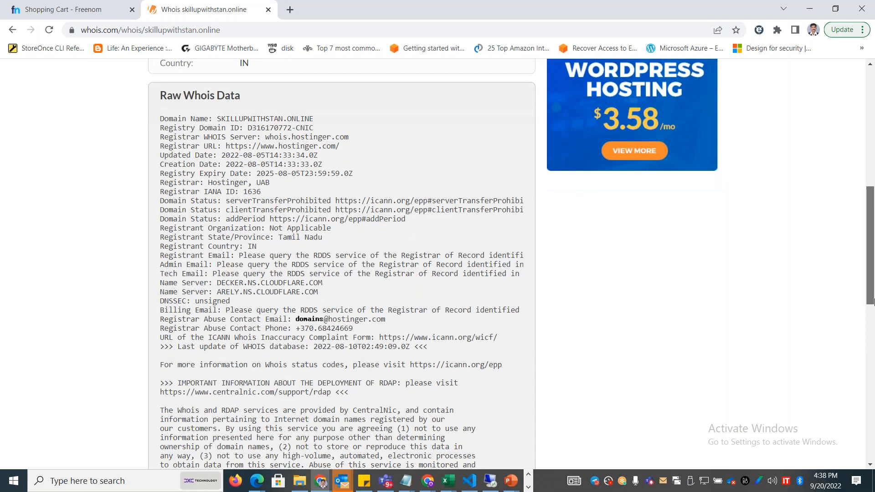
# - Examine the registrar WHOIS server entry in the raw Whois data and return to the Domain Information section
pyautogui.moveTo(874, 303); pyautogui.dragTo(874, 262)
pyautogui.moveTo(350, 272); pyautogui.dragTo(274, 273)
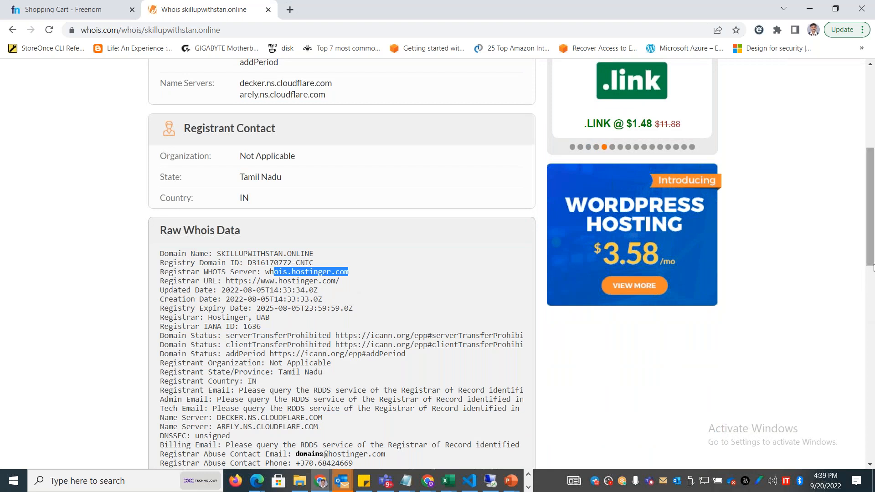
pyautogui.moveTo(873, 235); pyautogui.dragTo(873, 150)
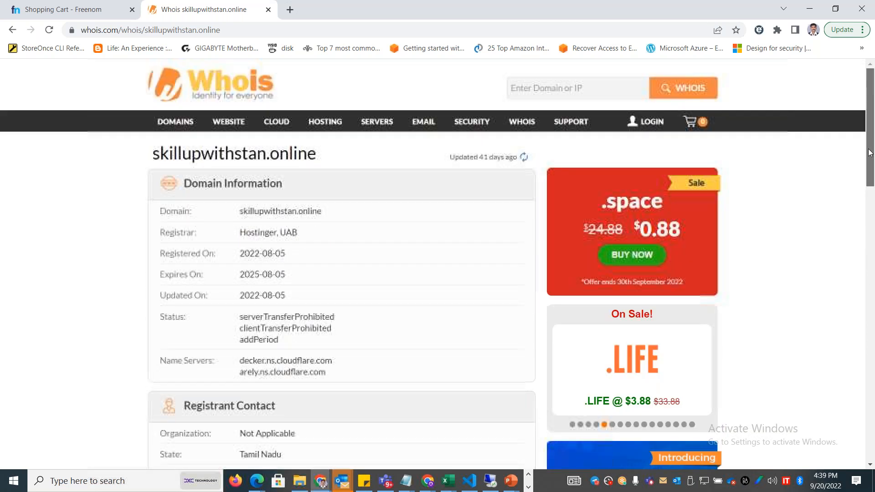
# - Switch to the Route 53 console, start creating a hosted zone, and enter "awsandstan." as the beginning of its domain name
pyautogui.click(68, 6)
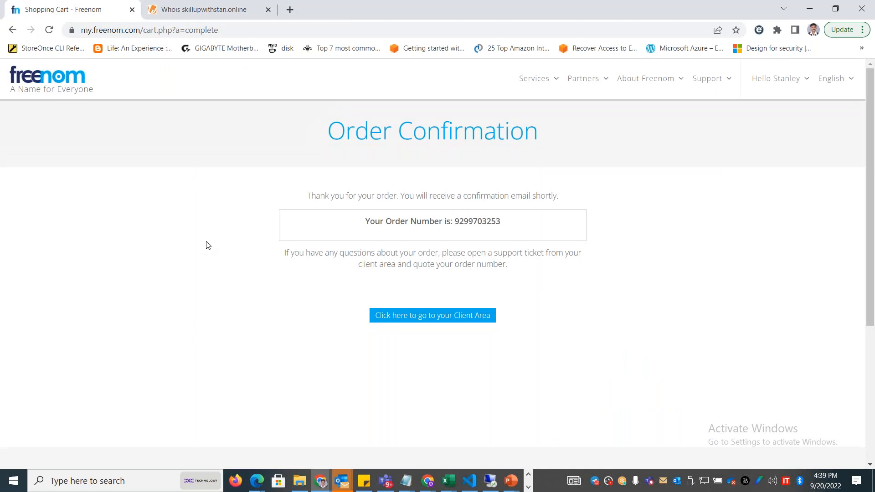
pyautogui.hotkey('alt', 'Tab')
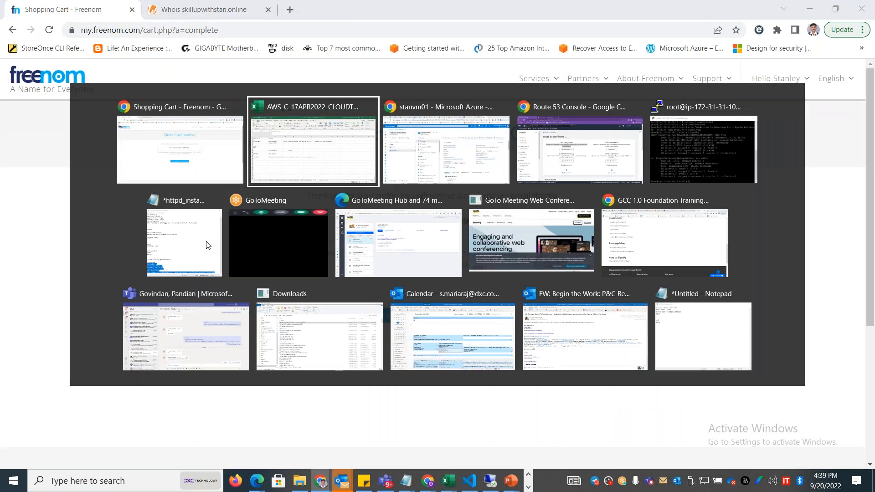
pyautogui.hotkey('alt', 'Tab')
pyautogui.hotkey('alt', 'Tab')
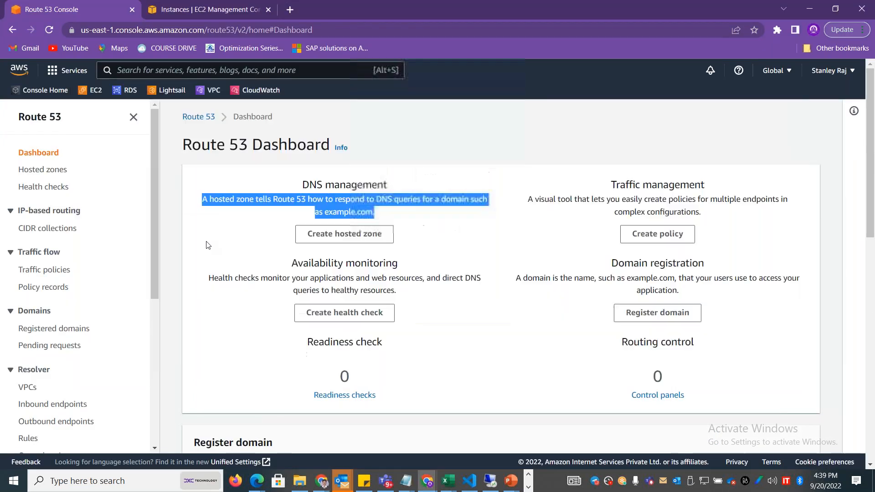
pyautogui.click(356, 239)
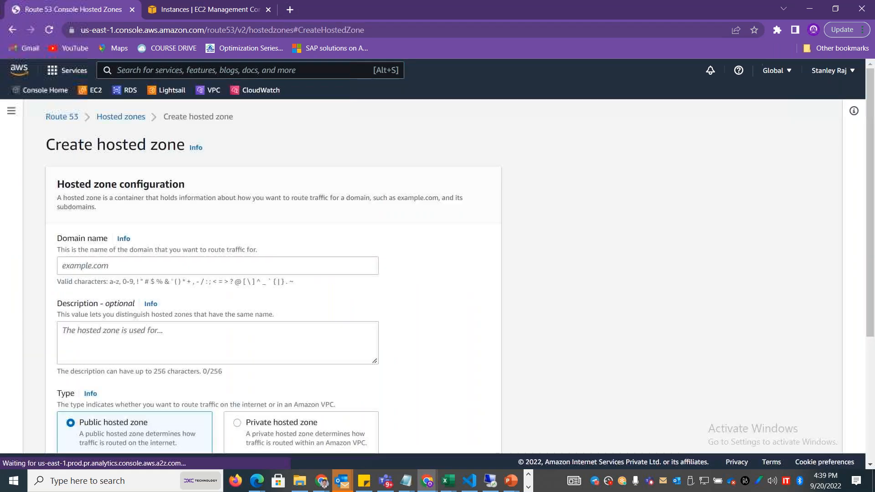
pyautogui.click(191, 262)
pyautogui.write('awsandstan.')
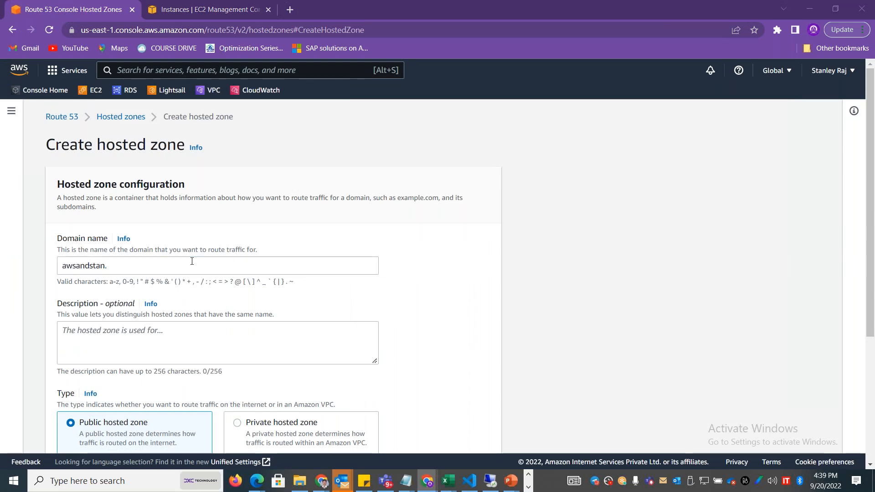
# - Switch to Freenom and open My Domains from the client area to check the extensions of the registered awsandstan domains
pyautogui.hotkey('alt', 'Tab')
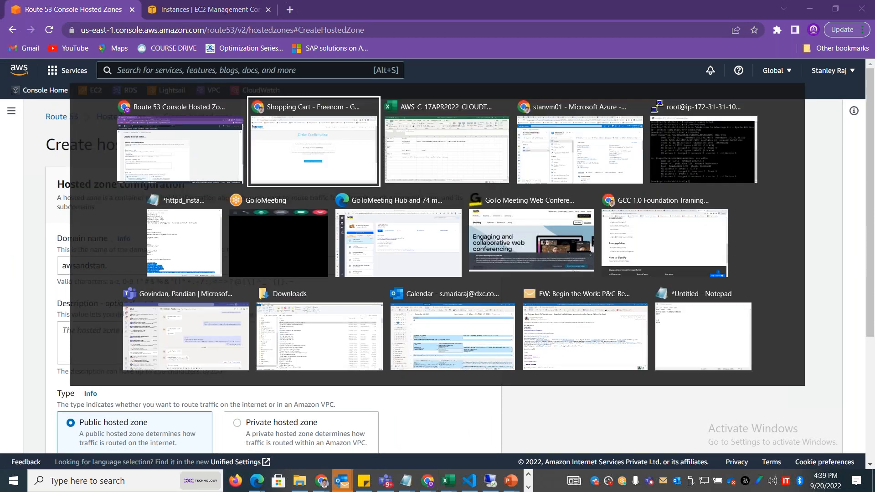
pyautogui.click(441, 315)
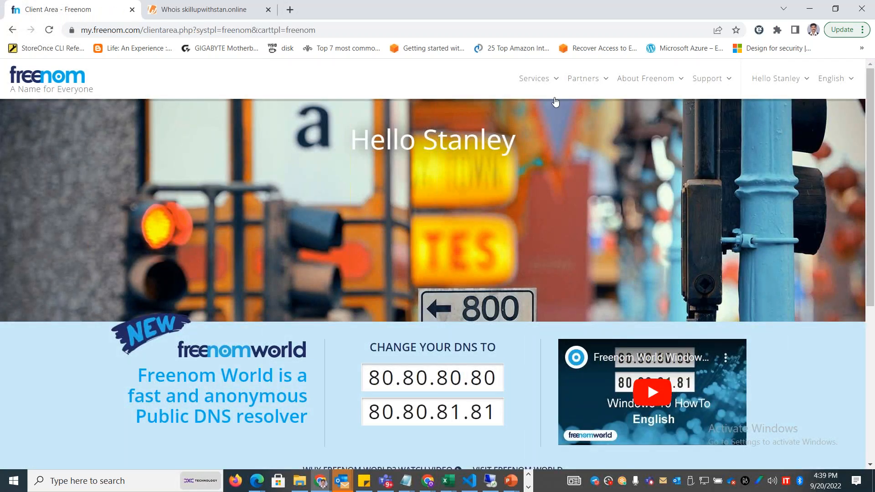
pyautogui.moveTo(556, 82)
pyautogui.click(550, 140)
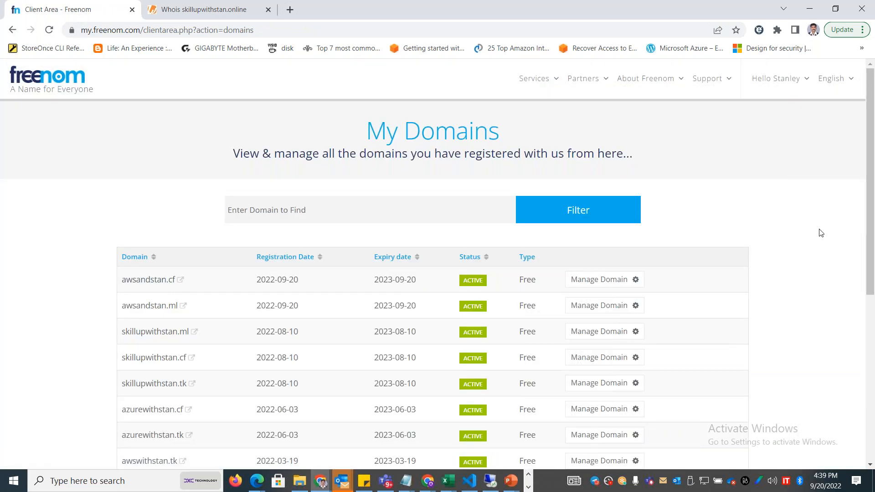
pyautogui.scroll(-3, 865, 351)
pyautogui.scroll(-2, 865, 351)
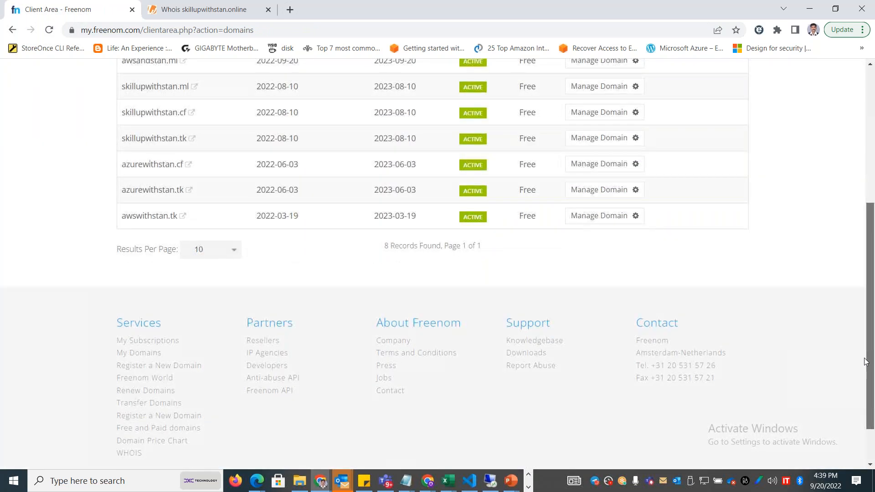
pyautogui.scroll(5, 812, 229)
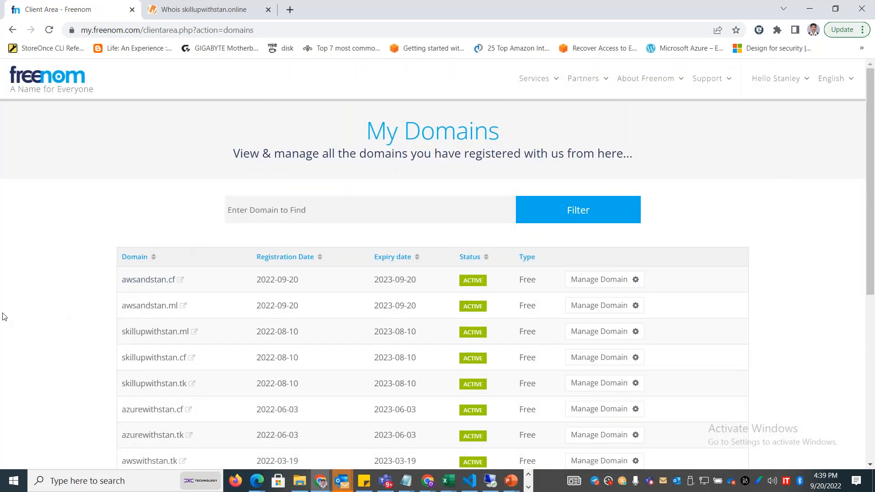
# - Back in Route 53, complete the domain name as awsandstan.cf and enter the description "Used for hosting websites in AWS for" plus the owner's first name
pyautogui.hotkey('alt', 'Tab')
pyautogui.write('cf')
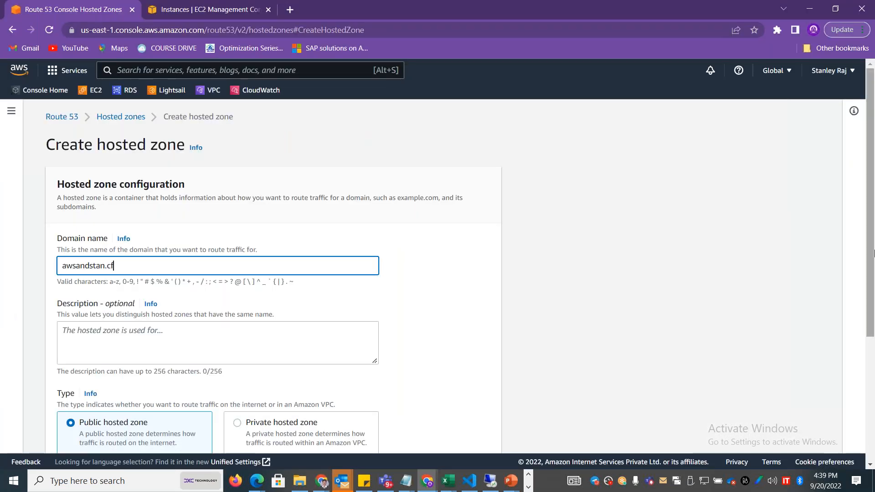
pyautogui.moveTo(872, 233); pyautogui.dragTo(872, 314)
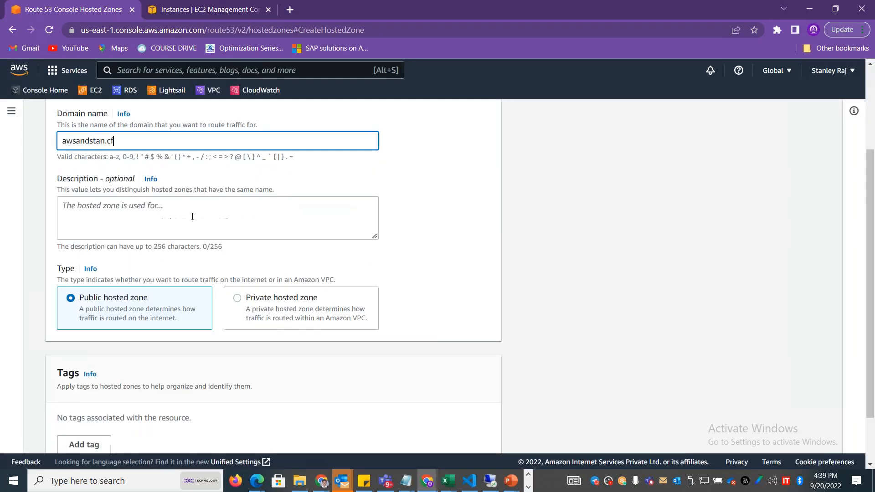
pyautogui.click(194, 210)
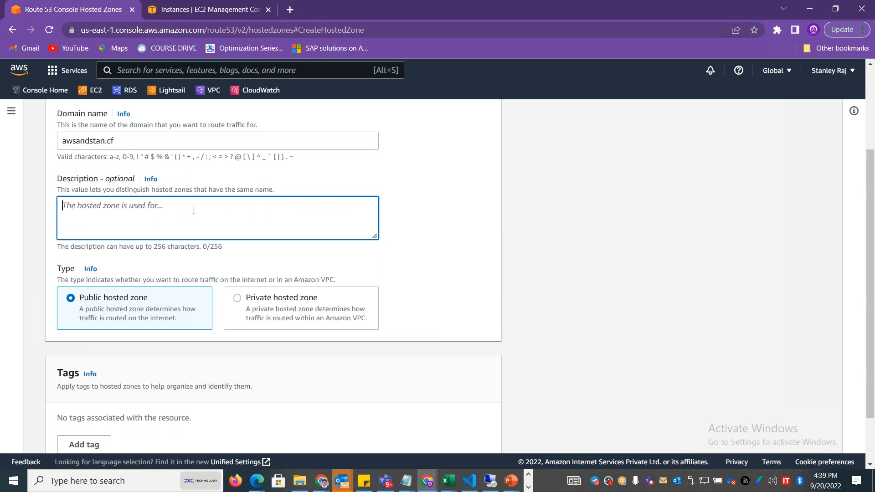
pyautogui.write('Used for hosting AWS')
pyautogui.press('BackSpace')
pyautogui.press('BackSpace')
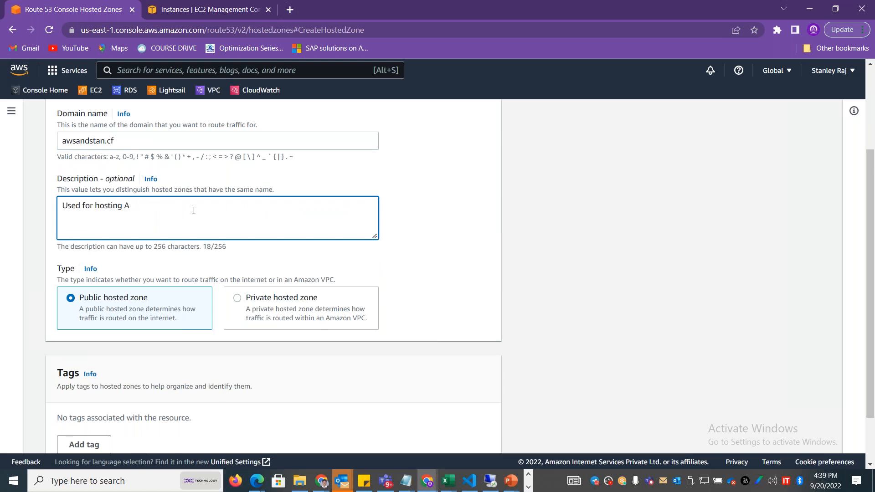
pyautogui.write('ebsites i')
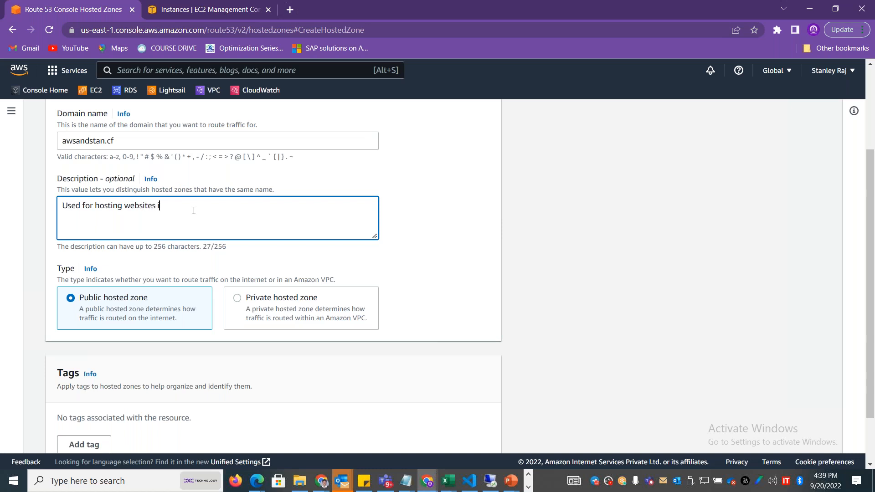
pyautogui.write('n AWS for Stan')
# - Copy the sentence explaining the hosted zone type into cell B10 of the ROUTE 53 sheet in Excel
pyautogui.moveTo(342, 281); pyautogui.dragTo(50, 282)
pyautogui.hotkey('ctrl', 'c')
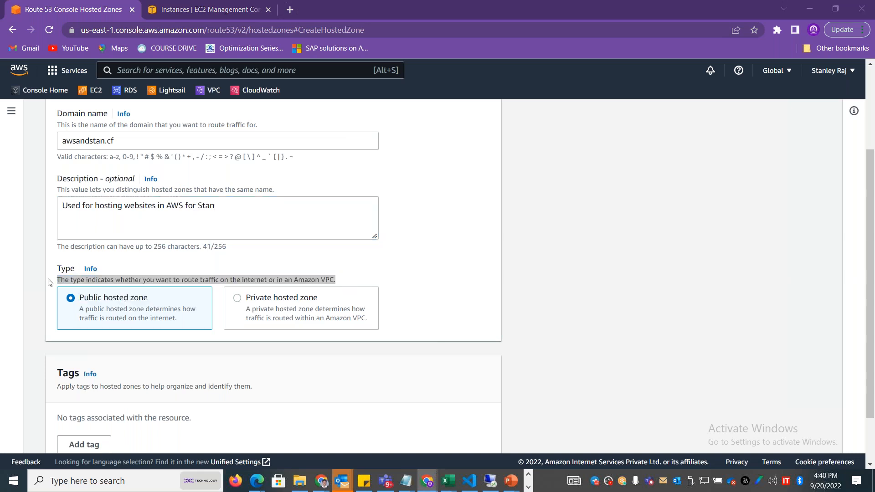
pyautogui.hotkey('alt', 'Tab')
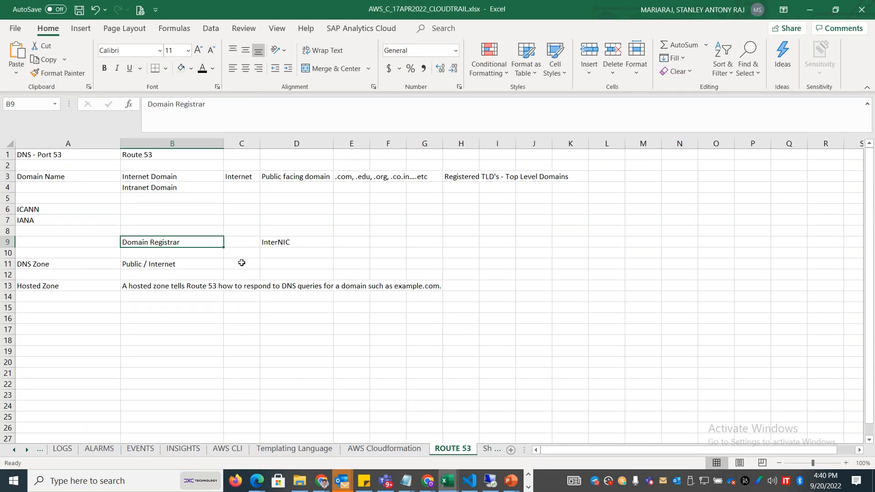
pyautogui.click(275, 264)
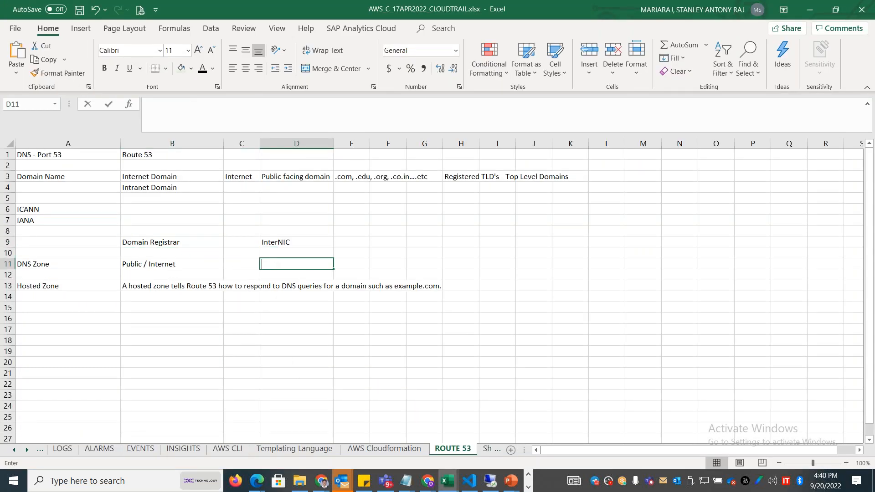
pyautogui.doubleClick(154, 255)
pyautogui.hotkey('ctrl', 'v')
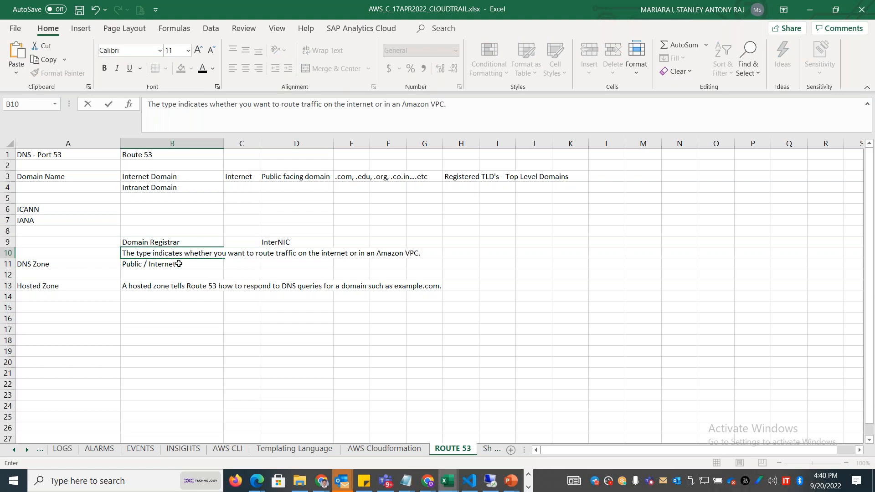
# - Enter "Public Hosted Zone" in cell B14, leaving cell D11 empty
pyautogui.click(278, 261)
pyautogui.write('PU')
pyautogui.press('BackSpace')
pyautogui.press('BackSpace')
pyautogui.click(186, 297)
pyautogui.write('Public Hosted Zone')
pyautogui.press('Return')
# - Copy the public hosted zone explanation from the Route 53 form into cell D14 of the Excel notes
pyautogui.hotkey('alt', 'Tab')
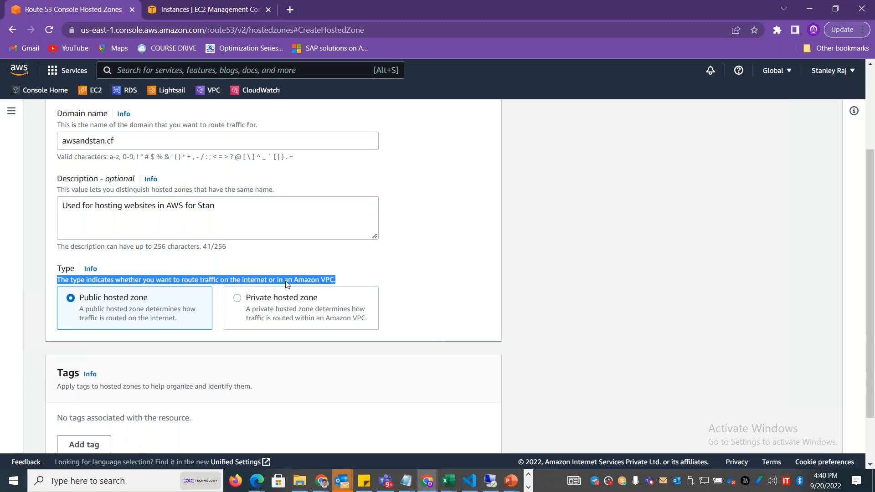
pyautogui.moveTo(180, 318); pyautogui.dragTo(81, 312)
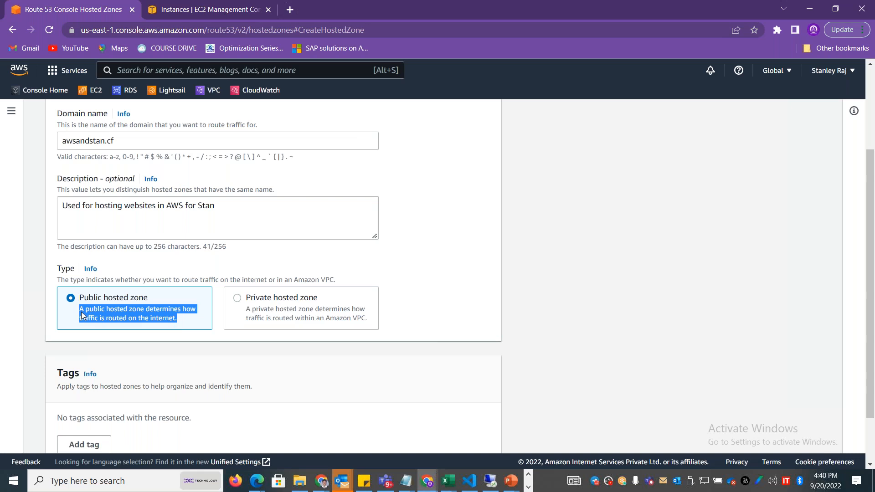
pyautogui.hotkey('alt', 'Tab')
pyautogui.click(296, 297)
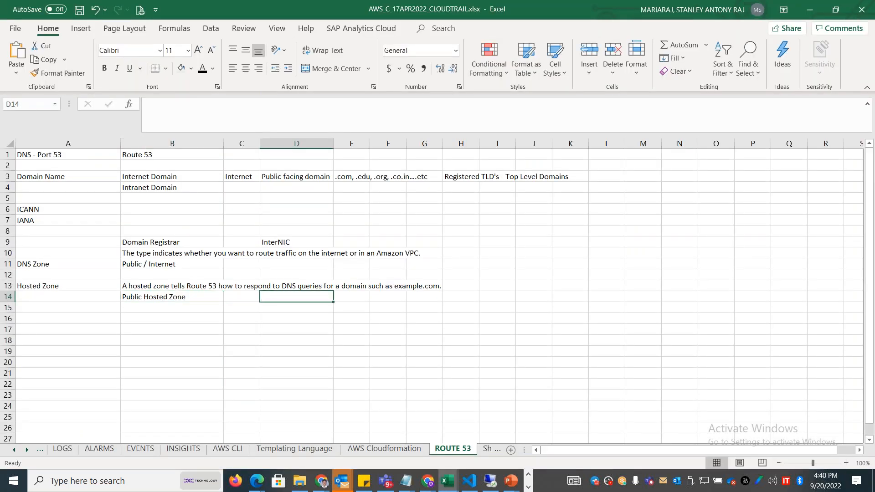
pyautogui.write('A public hosted zone determines how traffic is routed on the internet.')
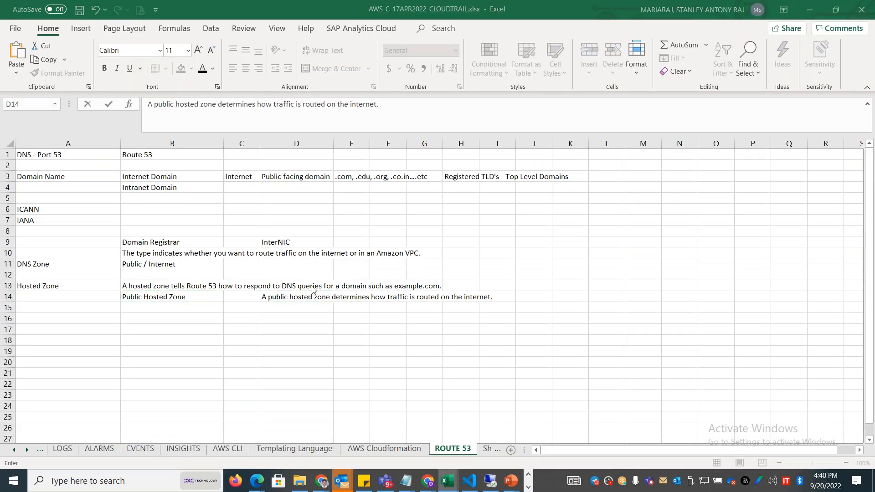
# - Copy the "Private hosted zone" option name from the Route 53 form into cell B15 of the Excel notes
pyautogui.hotkey('alt', 'Tab')
pyautogui.moveTo(318, 298); pyautogui.dragTo(250, 305)
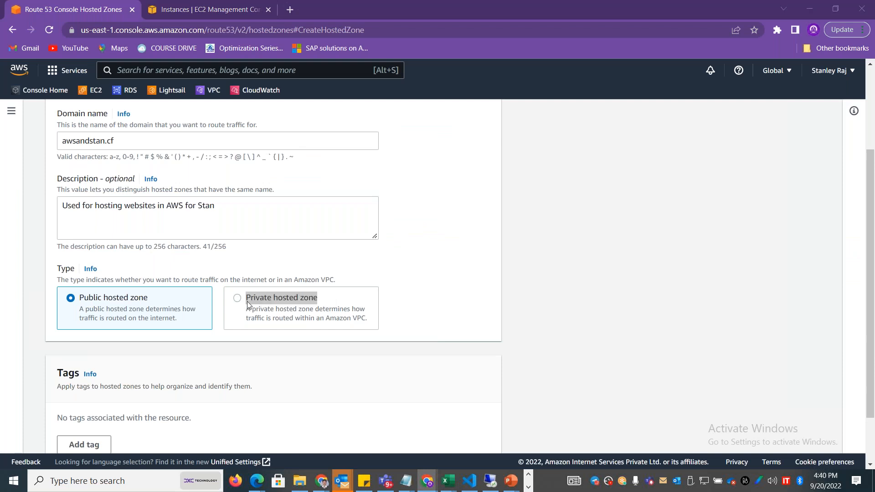
pyautogui.hotkey('alt', 'Tab')
pyautogui.click(170, 315)
pyautogui.write('Private hosted zone')
# - Copy the private hosted zone explanation from the Route 53 form into cell D15 of the Excel notes
pyautogui.hotkey('alt', 'Tab')
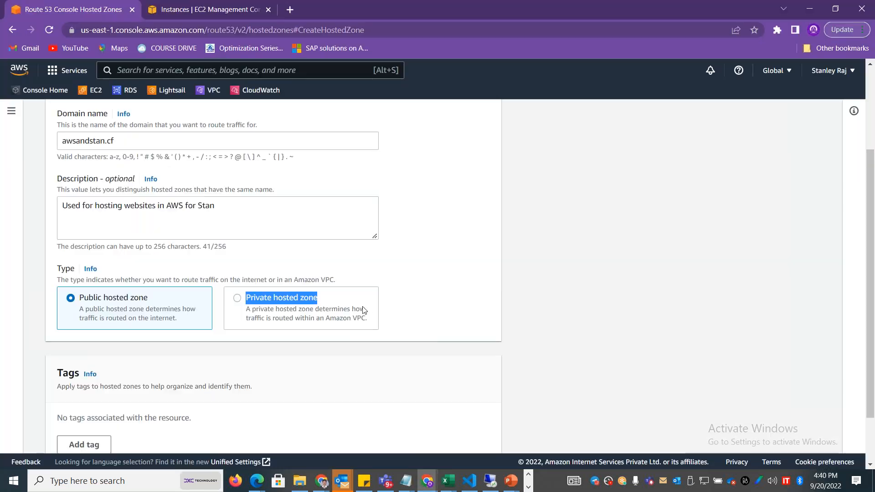
pyautogui.moveTo(347, 317); pyautogui.dragTo(257, 313)
pyautogui.moveTo(369, 319); pyautogui.dragTo(248, 309)
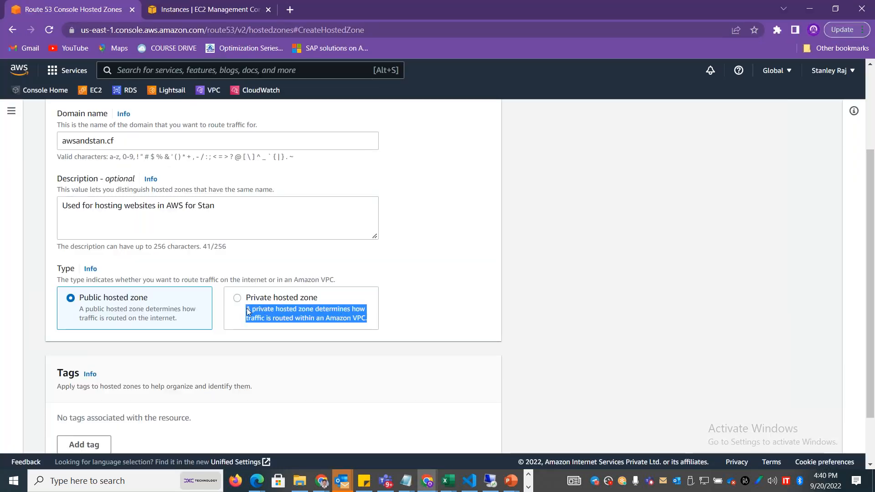
pyautogui.hotkey('alt', 'Tab')
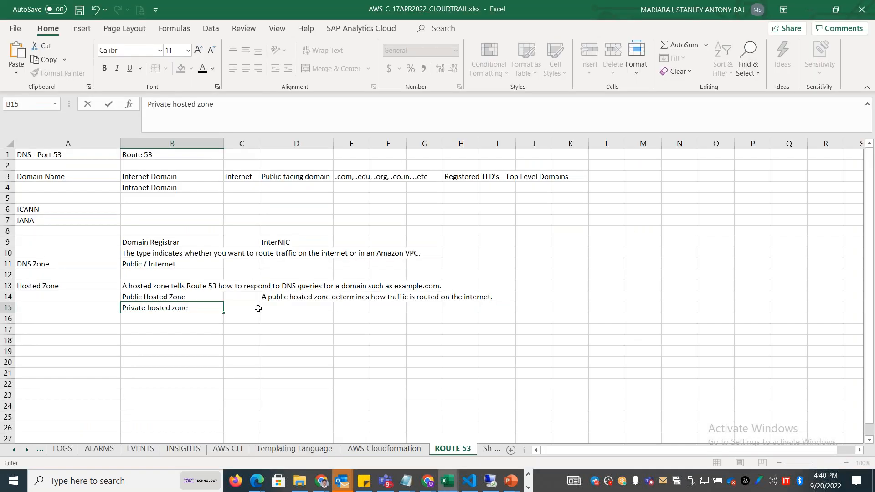
pyautogui.doubleClick(269, 307)
pyautogui.write('A private hosted zone determines how traffic is routed within an Amazon VPC.')
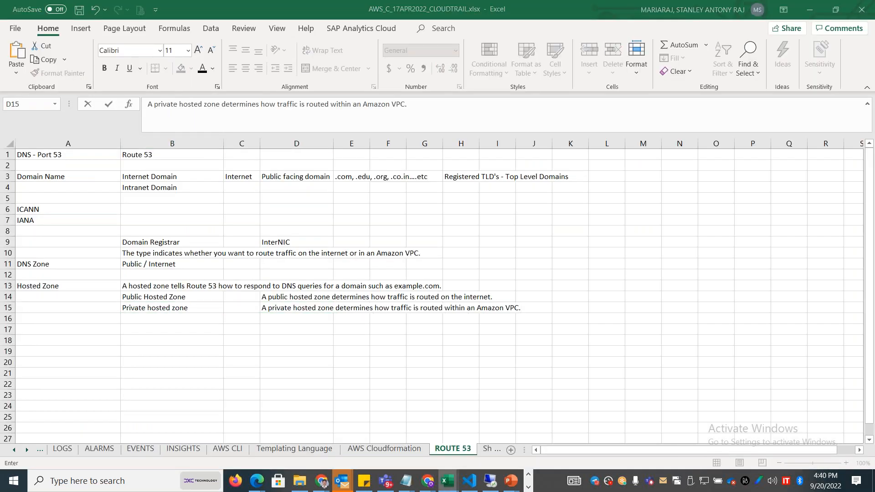
# - Switch to Route 53, create the public hosted zone awsandstan.cf, and dismiss the chat notification
pyautogui.hotkey('alt', 'Tab')
pyautogui.moveTo(874, 265)
pyautogui.mouseDown()
pyautogui.moveTo(874, 319)
pyautogui.moveTo(874, 162)
pyautogui.moveTo(874, 278)
pyautogui.mouseUp()
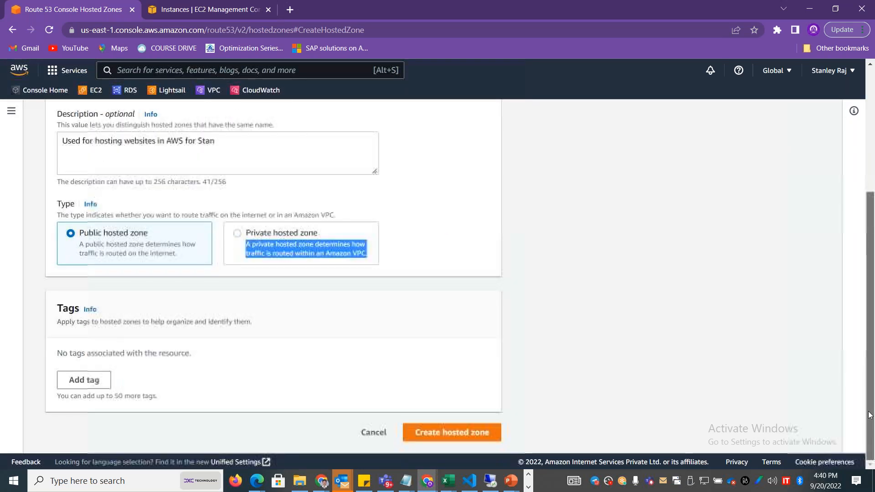
pyautogui.click(454, 431)
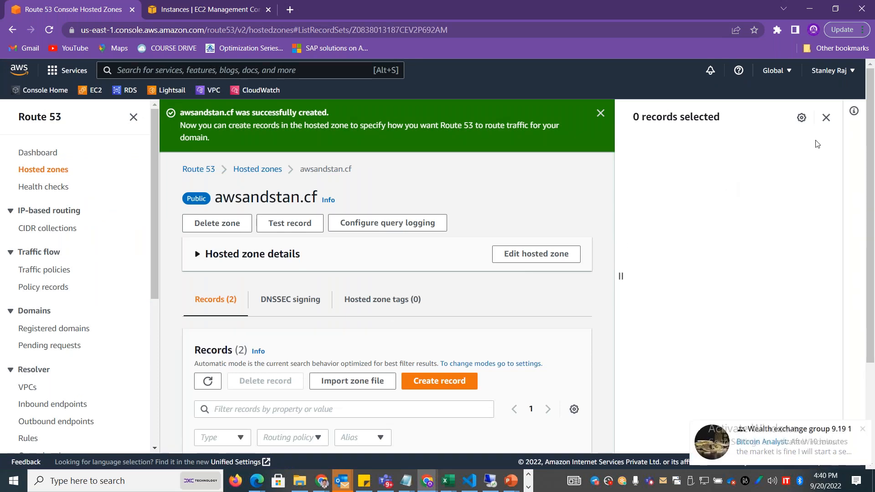
pyautogui.click(862, 429)
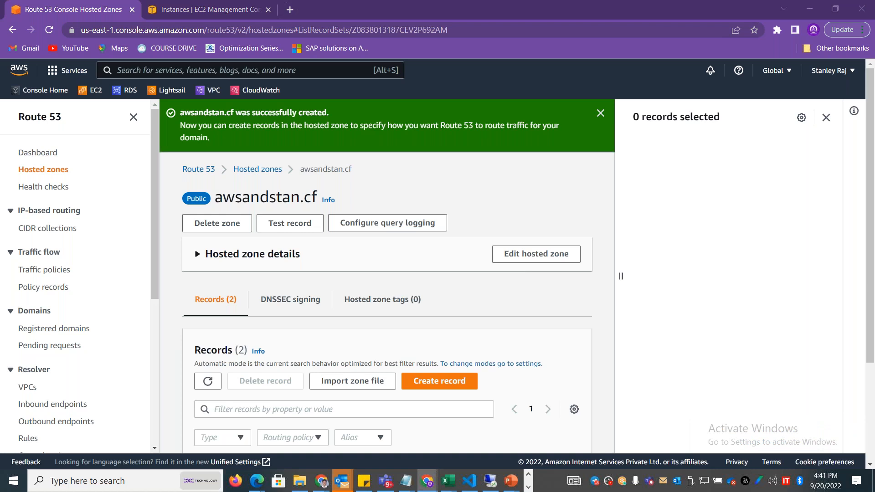
# - Switch to the Excel notes and enter "DNS is a globally distributed service that translates human readable names to IP addresses" in cell B17
pyautogui.hotkey('alt', 'Tab')
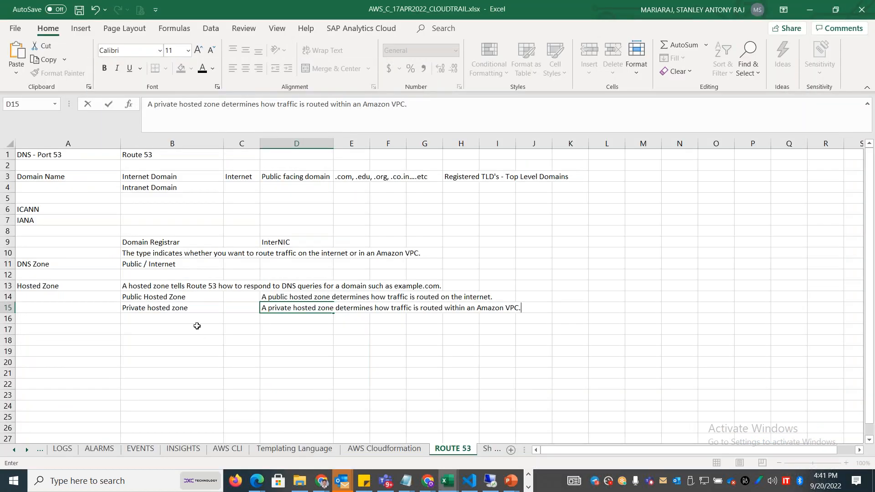
pyautogui.click(169, 330)
pyautogui.write('DN ')
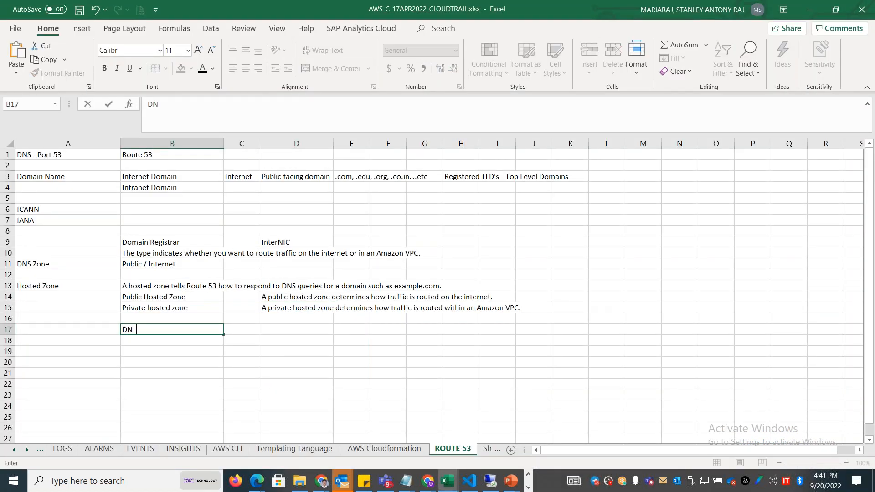
pyautogui.write(' is a globally distributed service that transal')
pyautogui.press('BackSpace')
pyautogui.press('BackSpace')
pyautogui.write('latesthuman ')
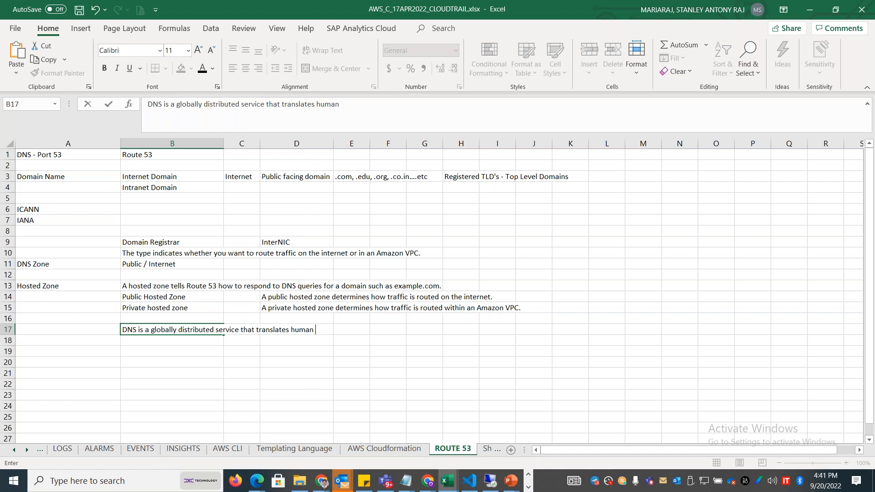
pyautogui.write('readable names to IP addresses')
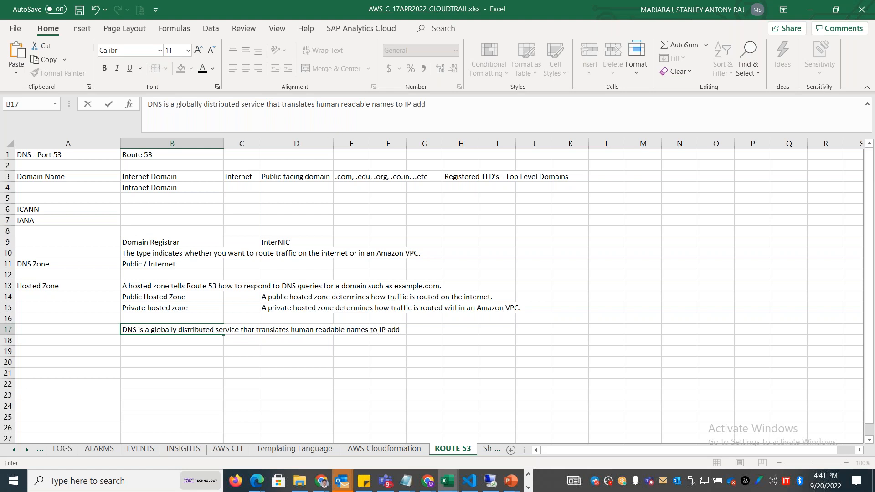
pyautogui.press('Return')
# - Enter the analogy "Phone Book - Name >> Phone Numbers" in cell B19
pyautogui.press('Return')
pyautogui.write('Phone Book -')
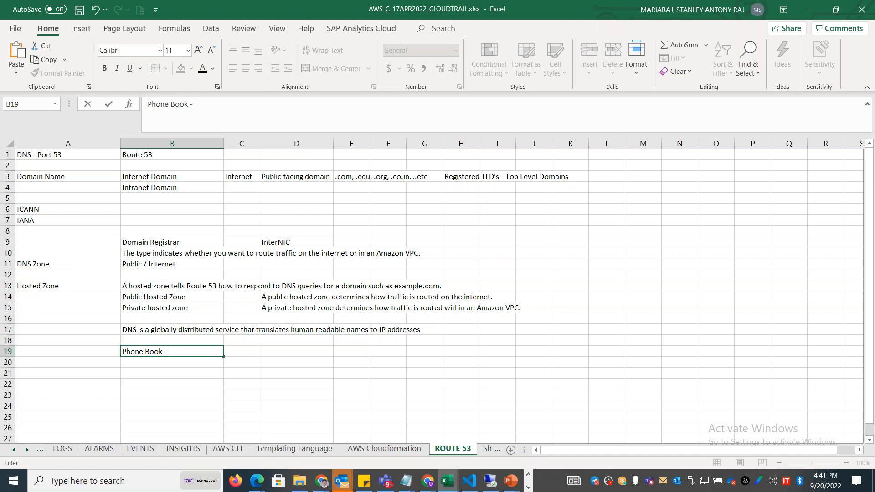
pyautogui.write('Name >> Phone Numbers')
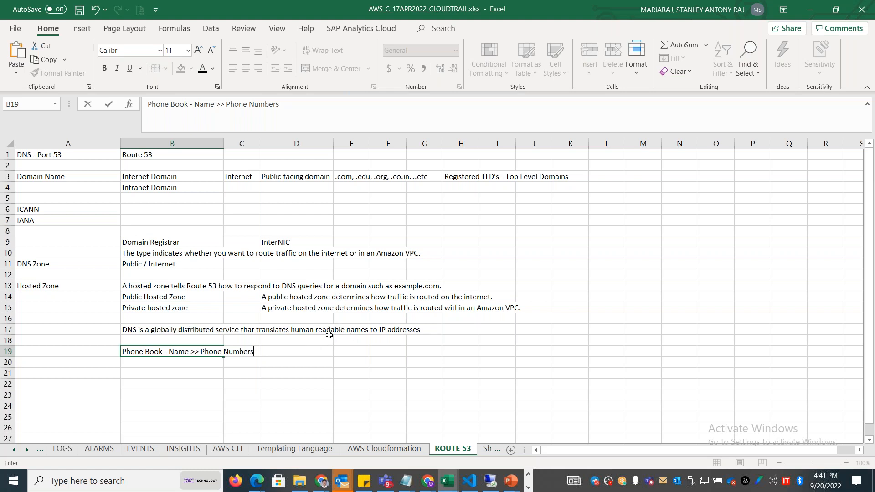
pyautogui.click(506, 331)
pyautogui.write('server1.stan.com')
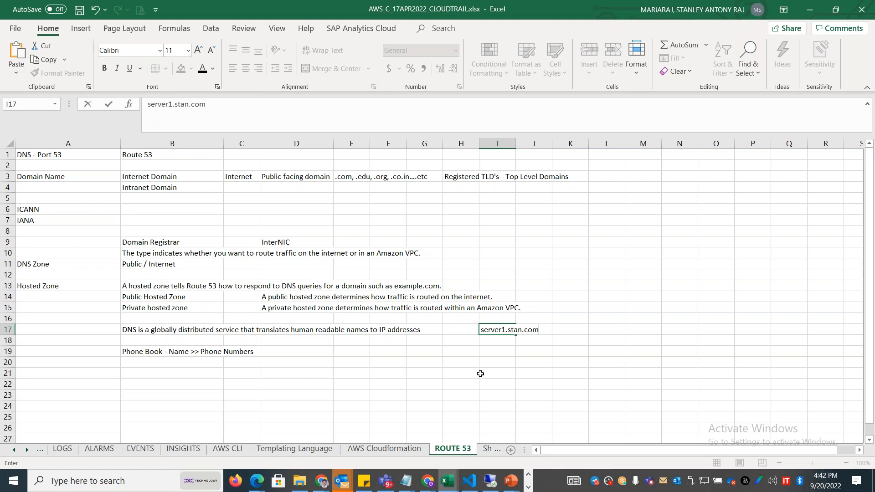
pyautogui.click(506, 353)
pyautogui.write('www.stan.com')
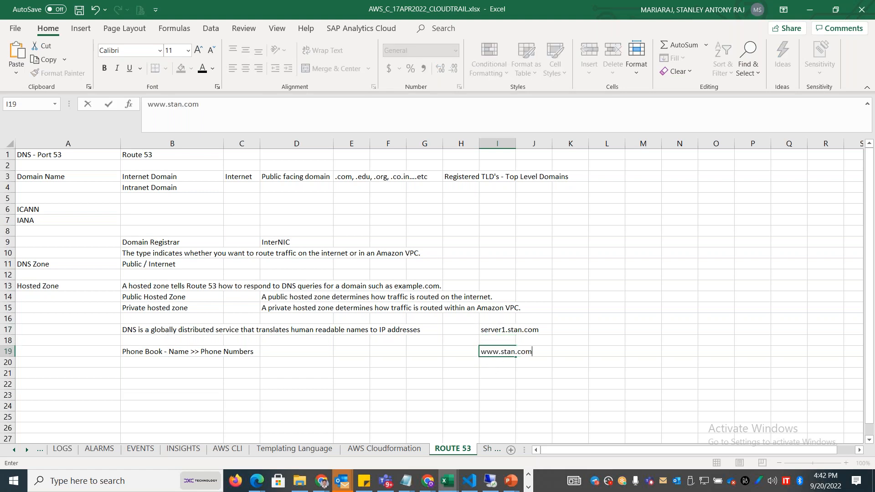
pyautogui.write(' >> server1.stan.com >> 10.0.0.20')
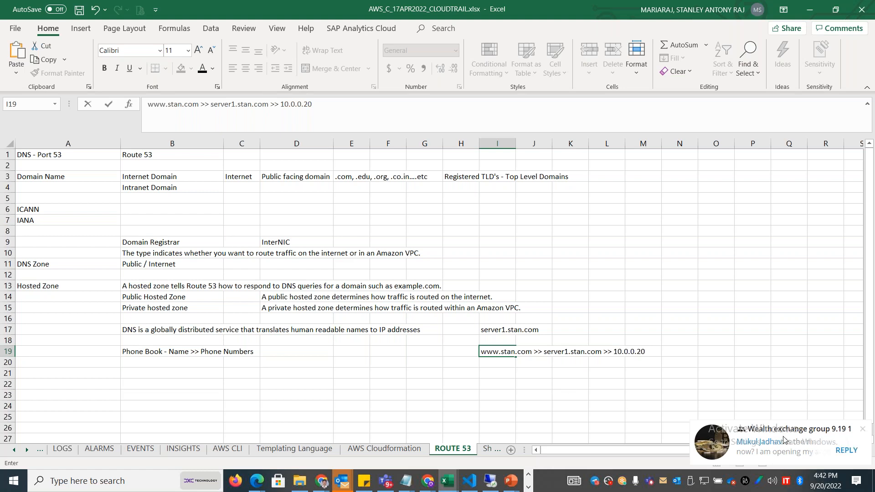
pyautogui.click(867, 431)
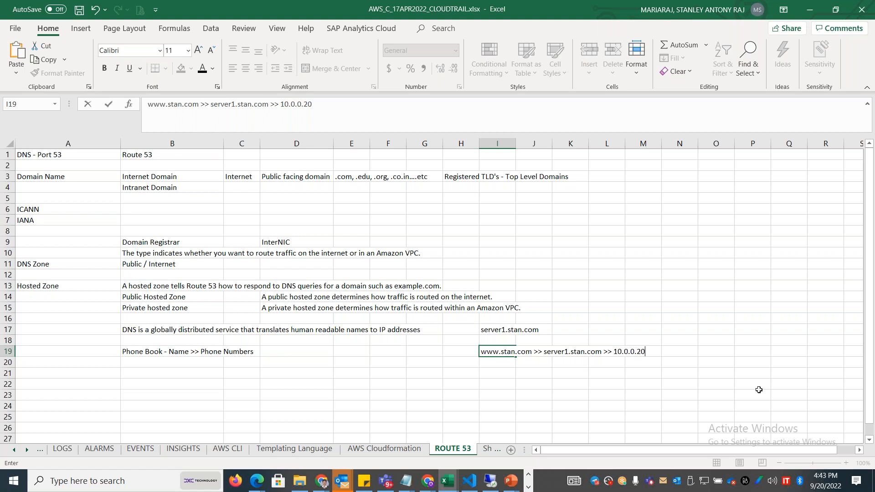
# - Fill row 21 from column B with "A record", "Hostname" and "IP Address"
pyautogui.click(179, 374)
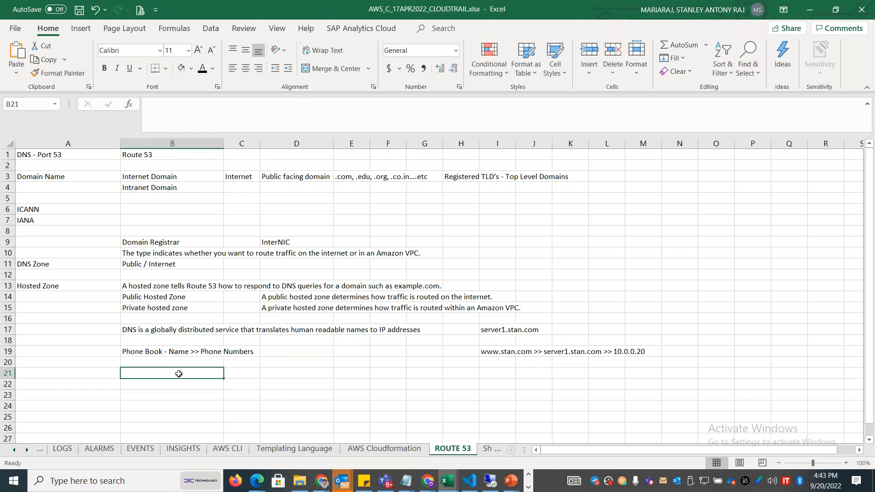
pyautogui.write('A record')
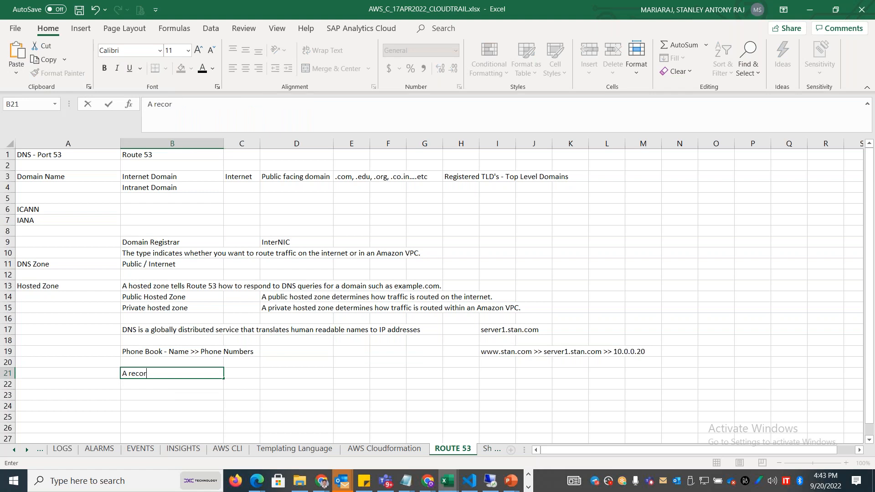
pyautogui.press('Tab')
pyautogui.write('Hostname')
pyautogui.press('Tab')
pyautogui.write('IP Address')
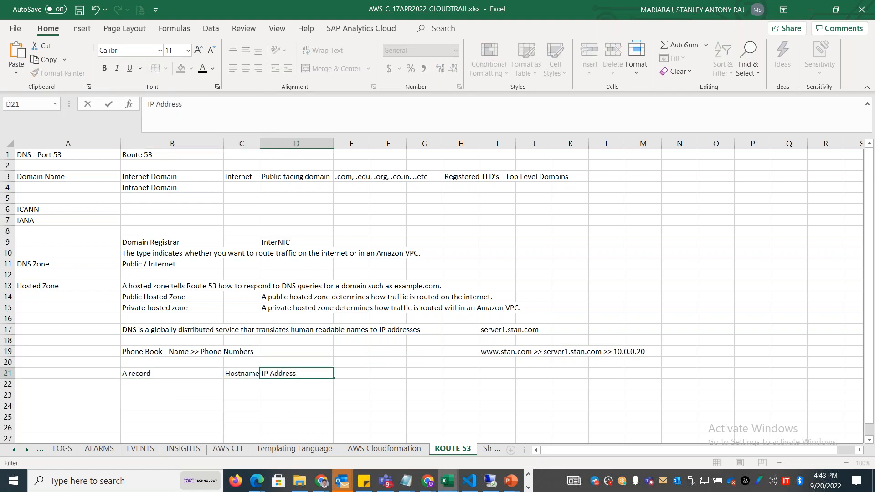
pyautogui.press('Return')
# - Fill row 22 from column B with "PTR record", "IP Address" and "Hostname / FQDN", and widen column C slightly
pyautogui.write('PT')
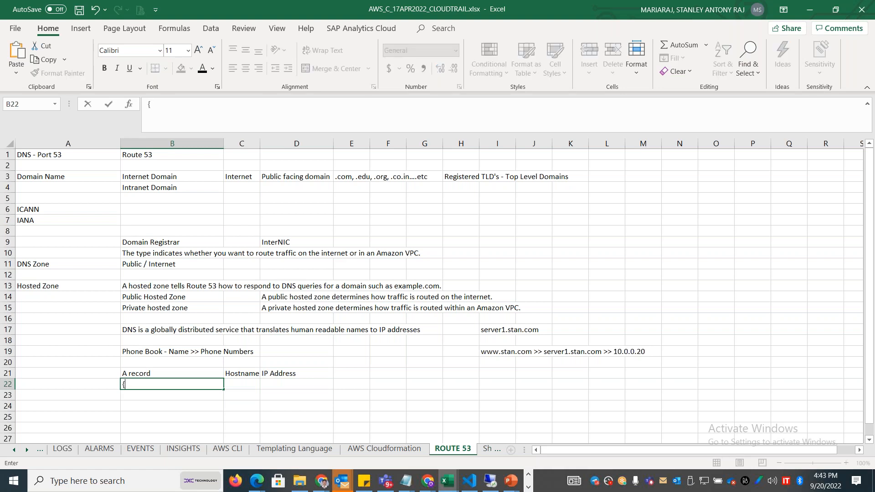
pyautogui.write('R record')
pyautogui.press('Tab')
pyautogui.write('IP Address')
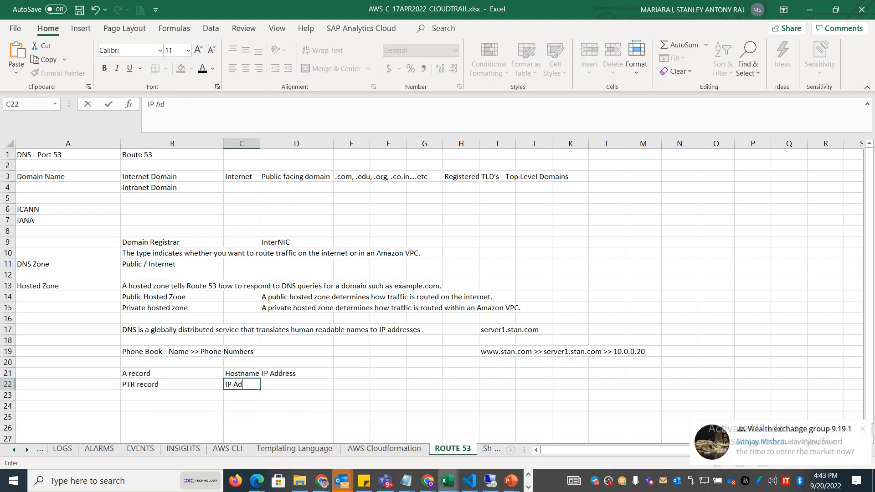
pyautogui.press('Tab')
pyautogui.write('Hostname')
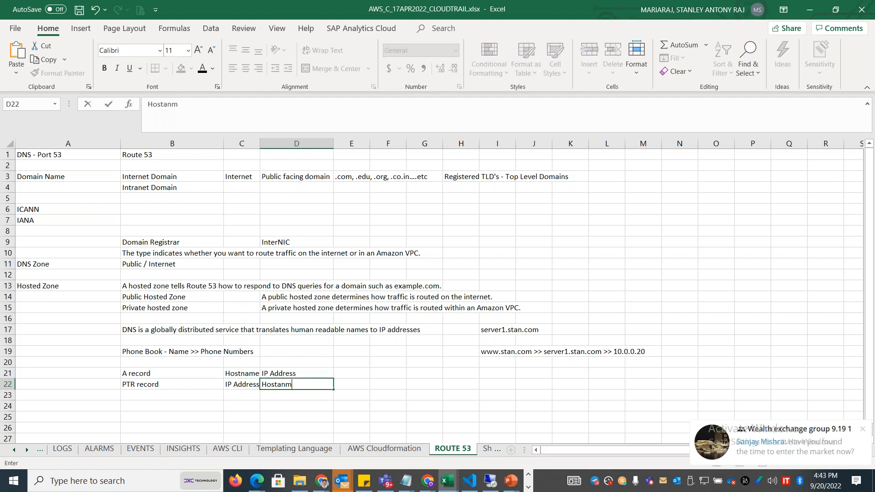
pyautogui.press('BackSpace')
pyautogui.press('BackSpace')
pyautogui.press('BackSpace')
pyautogui.press('BackSpace')
pyautogui.write('a')
pyautogui.press('BackSpace')
pyautogui.write('name ')
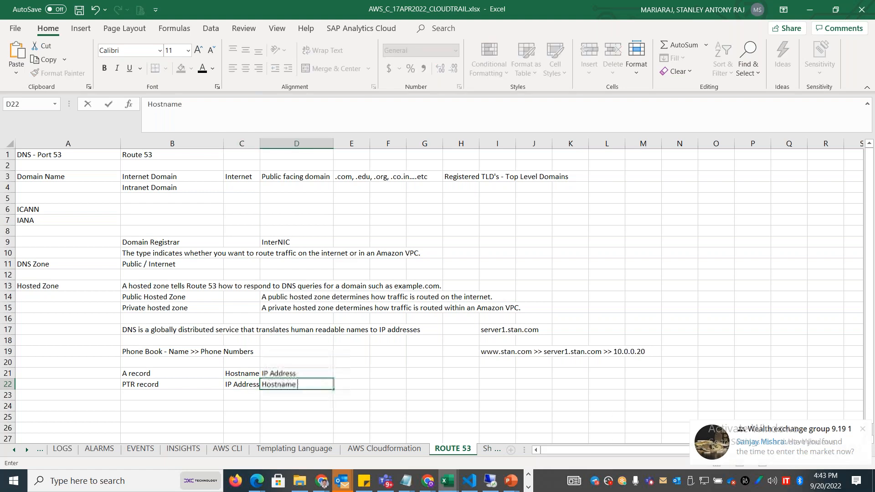
pyautogui.write('/ FQDN')
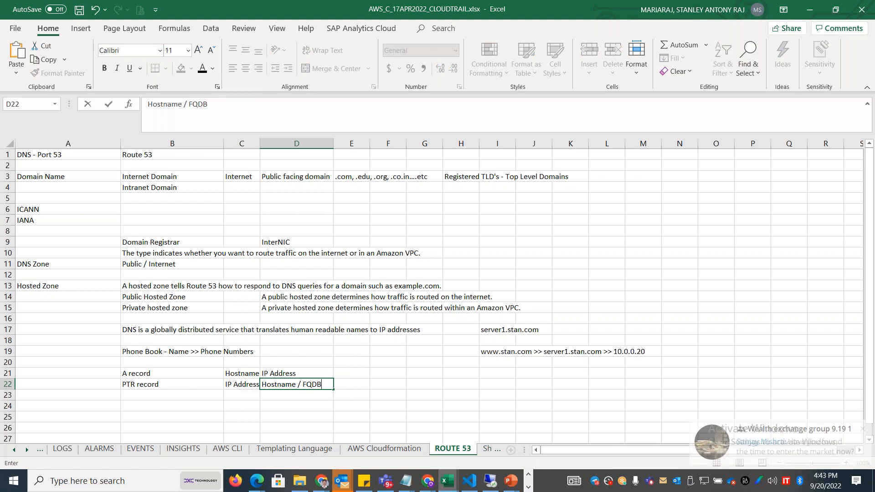
pyautogui.click(230, 427)
pyautogui.moveTo(265, 144); pyautogui.dragTo(272, 144)
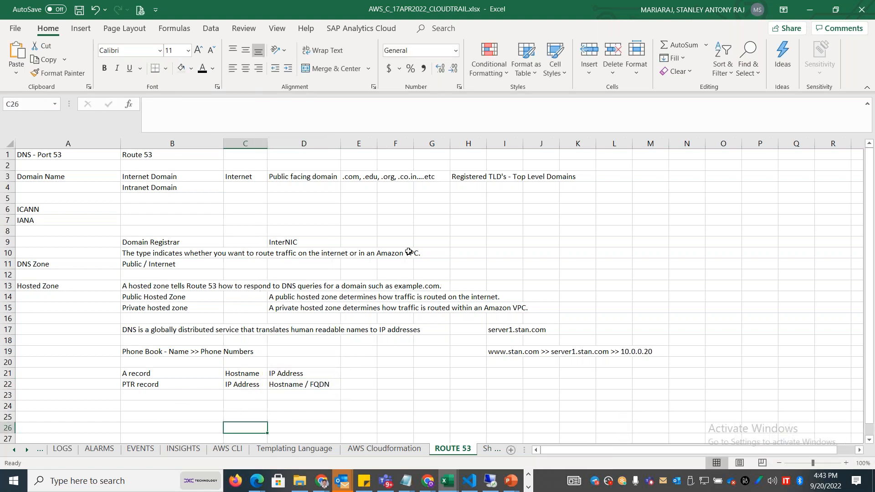
# - List the example IP addresses 10.0.0.1, 10.0.0.2 and 10.0.0.3 in cells H21 to H23
pyautogui.click(466, 376)
pyautogui.write('1')
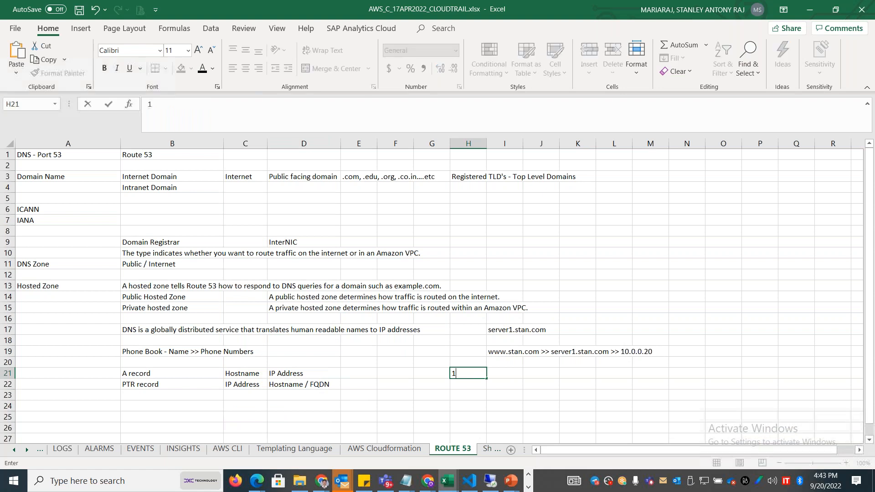
pyautogui.write('0.0.00.1')
pyautogui.press('Return')
pyautogui.write('10,0')
pyautogui.press('BackSpace')
pyautogui.write('0.0.2')
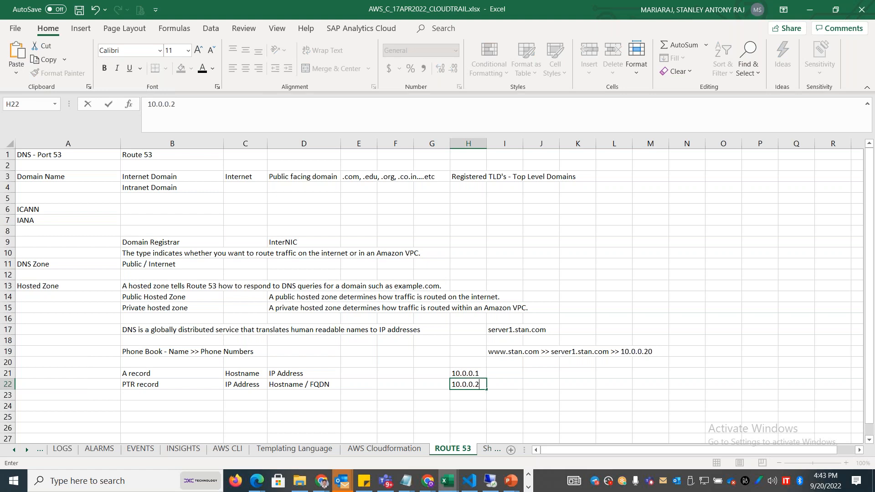
pyautogui.doubleClick(483, 373)
pyautogui.moveTo(481, 374); pyautogui.dragTo(476, 373)
pyautogui.click(477, 385)
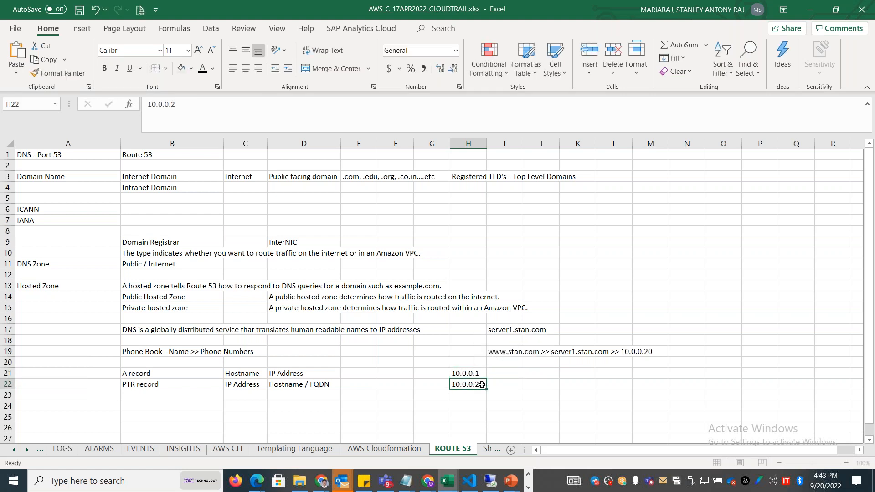
pyautogui.click(455, 395)
pyautogui.write('10,0')
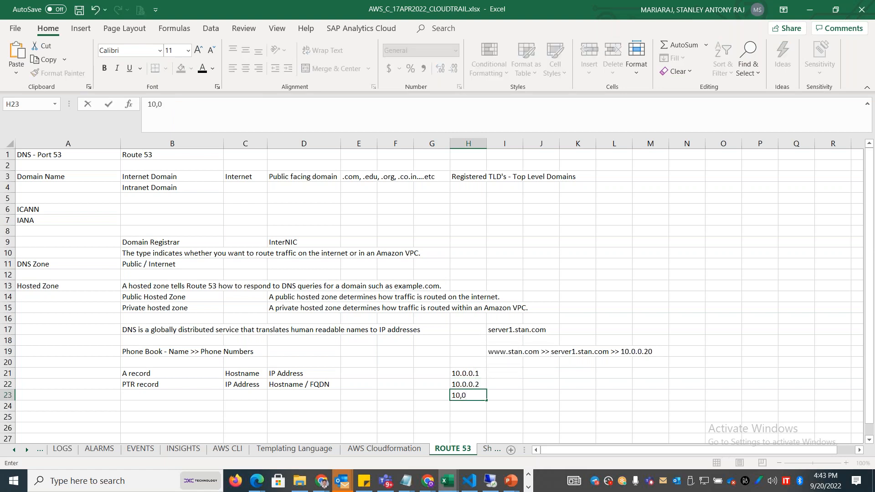
pyautogui.press('BackSpace')
pyautogui.press('BackSpace')
pyautogui.press('BackSpace')
pyautogui.write('-')
pyautogui.press('BackSpace')
pyautogui.press('BackSpace')
pyautogui.write('10.0.0.3')
# - List server1, server2 and server3 in cells J21 to J23, clearing the stray entry in J24 and dismissing the chat notification
pyautogui.click(532, 373)
pyautogui.write('serve')
pyautogui.press('Return')
pyautogui.write('server2')
pyautogui.press('Return')
pyautogui.write('server')
pyautogui.press('Return')
pyautogui.write('3')
pyautogui.press('Up')
pyautogui.write('server3')
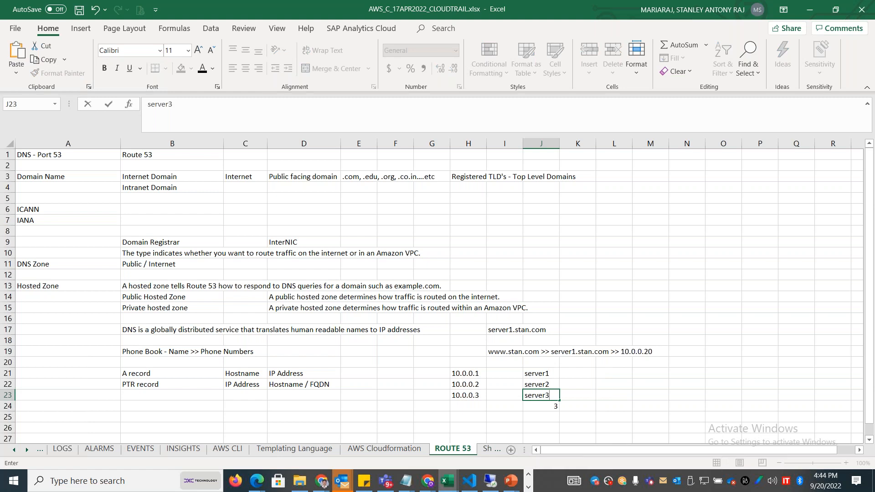
pyautogui.click(549, 405)
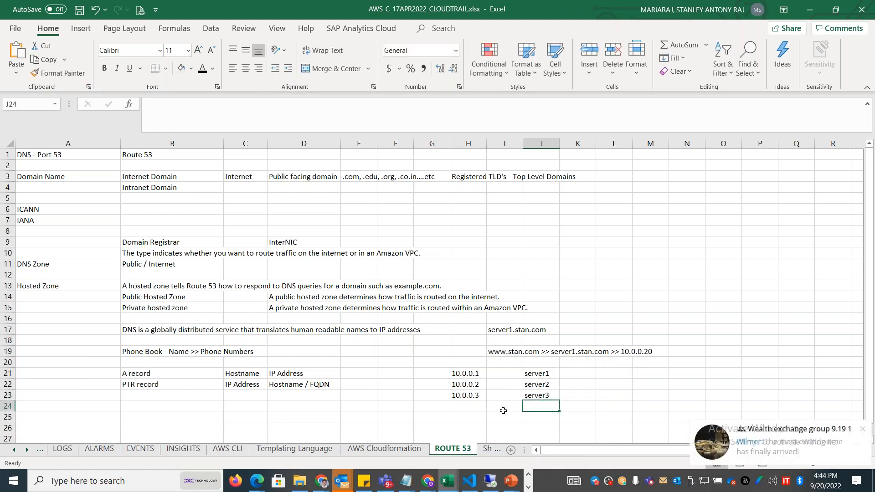
pyautogui.click(863, 429)
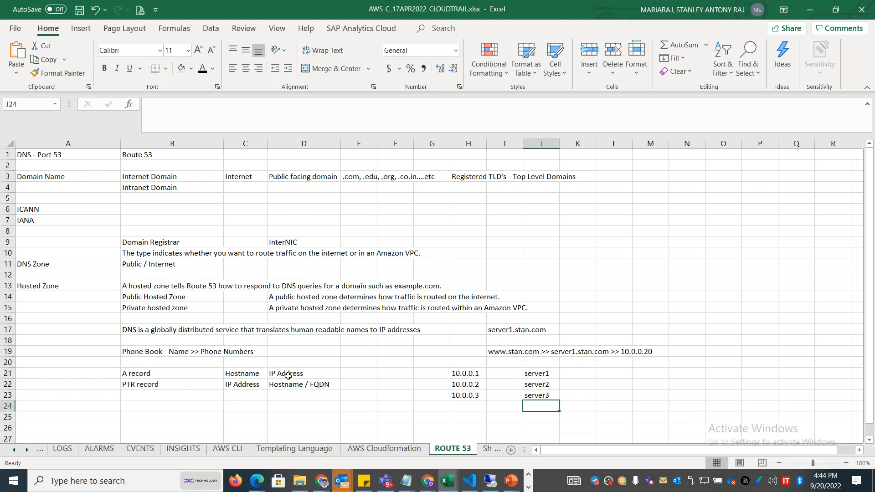
# - Enter the record type "TXT" in B24 with the description "to verify the domain name" in C24
pyautogui.click(161, 408)
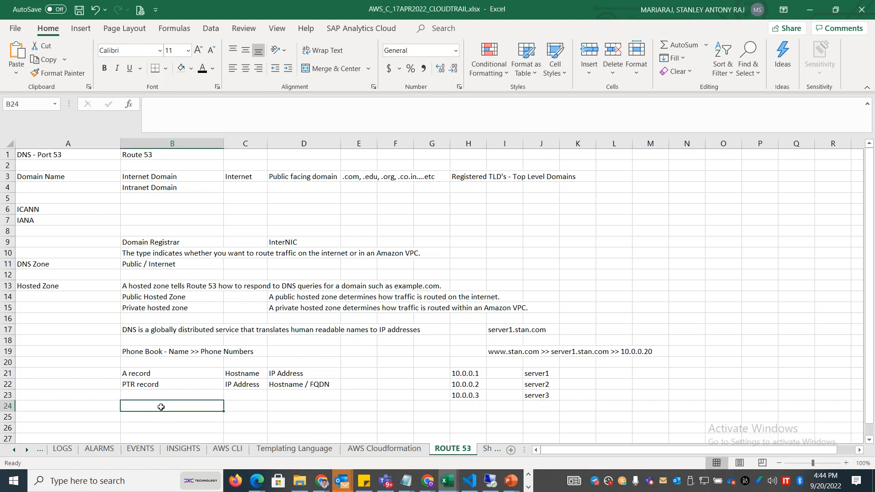
pyautogui.write('TXT')
pyautogui.press('Tab')
pyautogui.write('to verify the domain name')
pyautogui.press('Down')
# - Enter the record type "SVC" in B25 with the description "service locator -" in C25
pyautogui.write('SVR')
pyautogui.press('BackSpace')
pyautogui.press('BackSpace')
pyautogui.press('BackSpace')
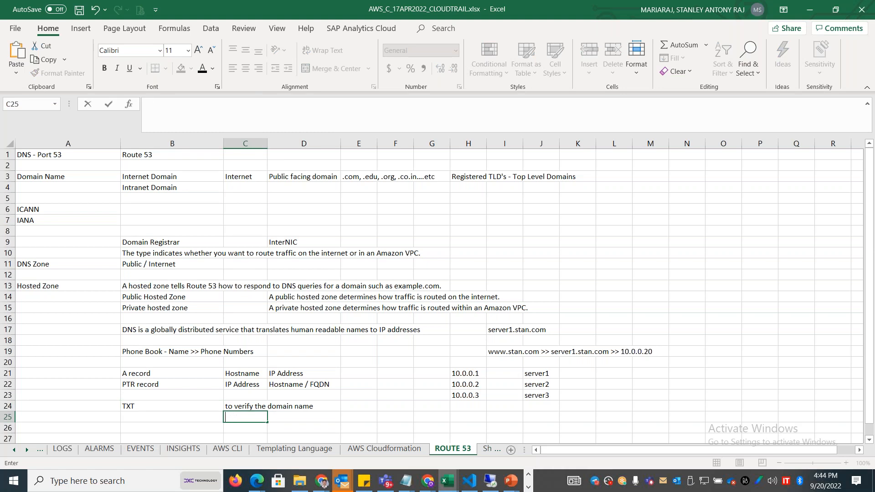
pyautogui.press('Left')
pyautogui.write('SVC se')
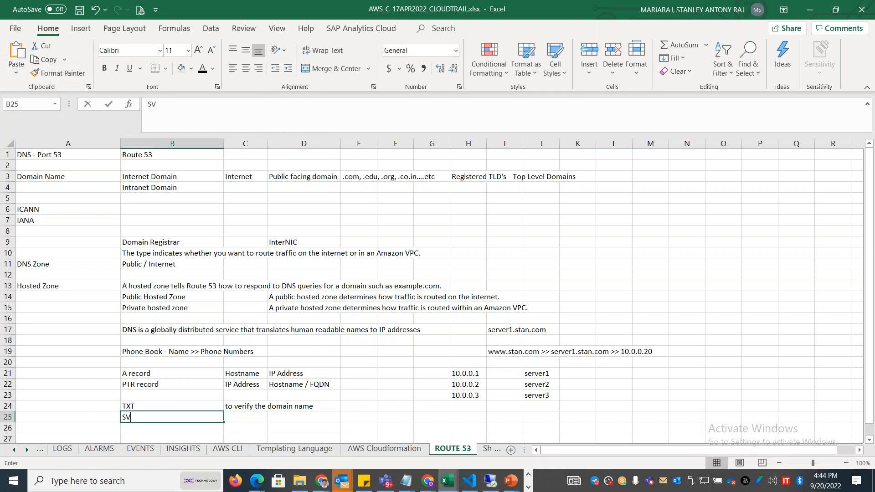
pyautogui.press('BackSpace')
pyautogui.press('BackSpace')
pyautogui.press('BackSpace')
pyautogui.press('Right')
pyautogui.write('service locator')
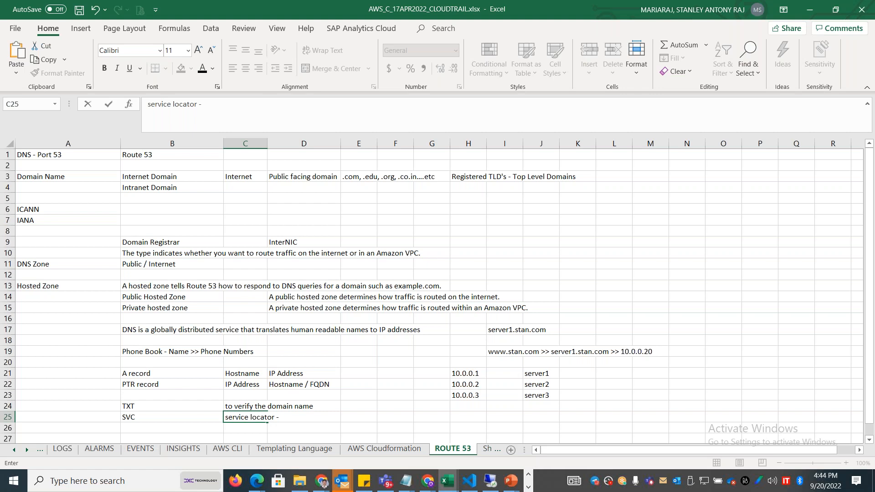
pyautogui.press('Return')
# - Dismiss the chat notification and enter the record type "NS" in B27 with "NameServer" in C27
pyautogui.press('Down')
pyautogui.press('Left')
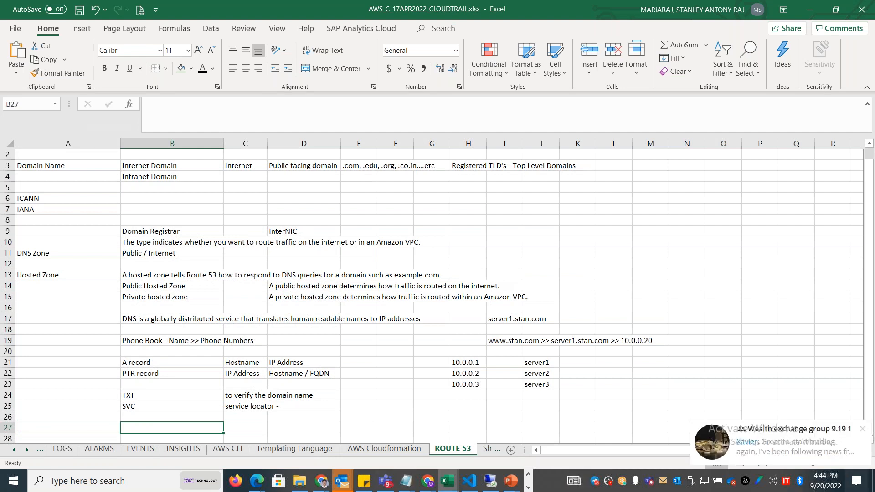
pyautogui.click(863, 429)
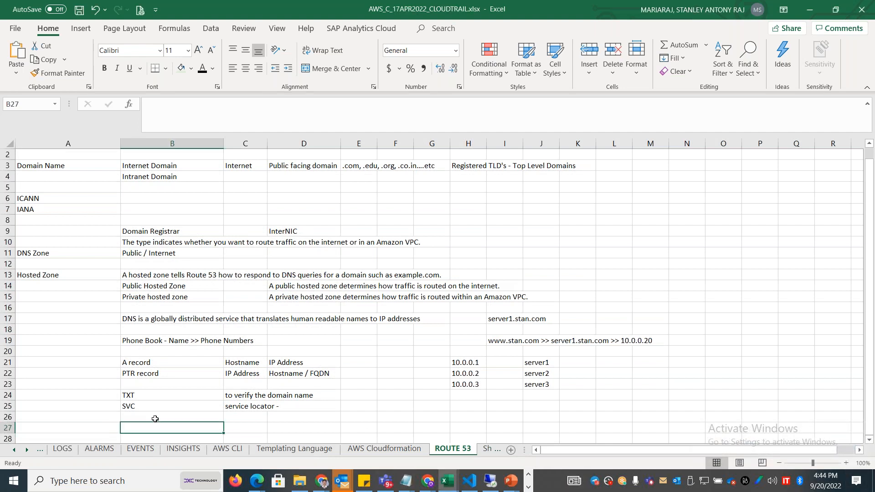
pyautogui.write('NS')
pyautogui.press('Tab')
pyautogui.write('N')
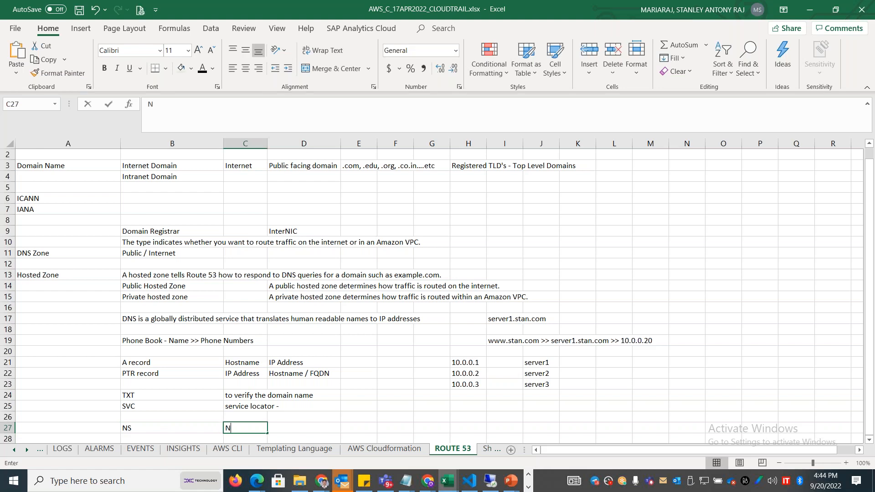
pyautogui.write('ameServer')
pyautogui.press('Return')
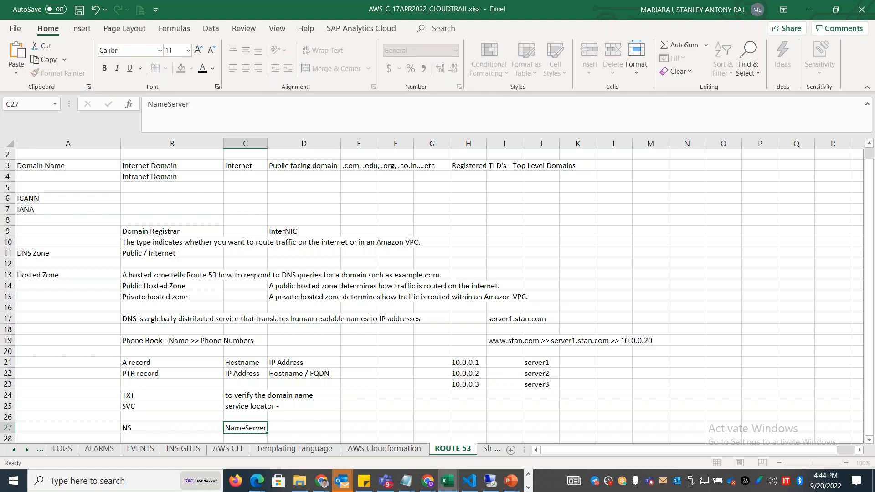
# - Enter the record type "SOA" in B28 with the description "Start Of Authority" in C28
pyautogui.write('SOA')
pyautogui.press('Tab')
pyautogui.write('Sata')
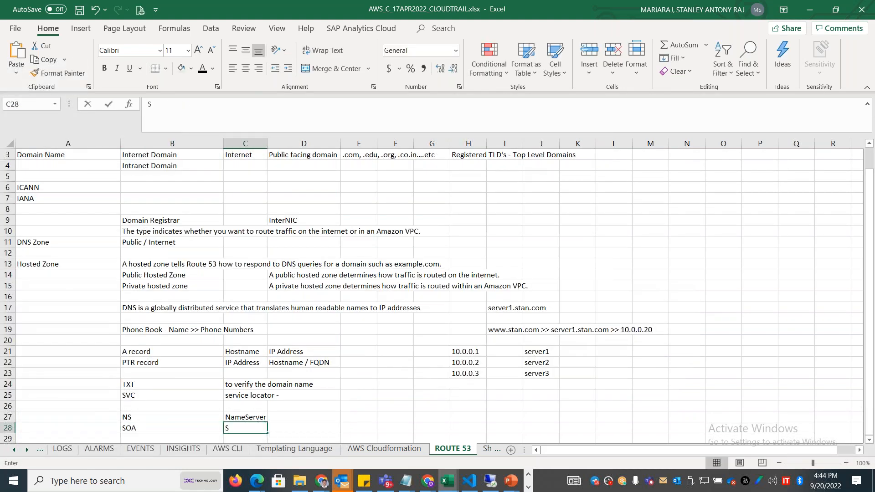
pyautogui.press('BackSpace')
pyautogui.press('BackSpace')
pyautogui.press('BackSpace')
pyautogui.write('tart o')
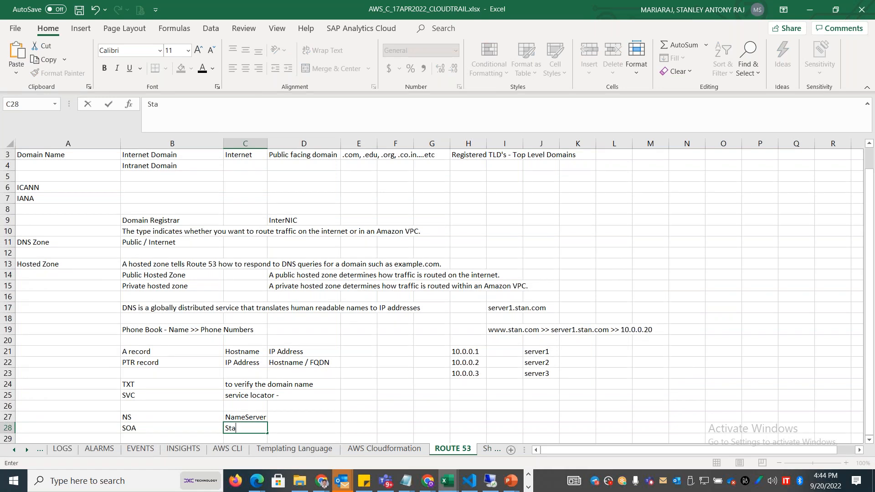
pyautogui.press('BackSpace')
pyautogui.write('Of Authority')
# - Enter the record type "MX" in B30 with the description "Mail Exchanger" in C30
pyautogui.click(167, 405)
pyautogui.press('Down')
pyautogui.press('Down')
pyautogui.press('Down')
pyautogui.press('Down')
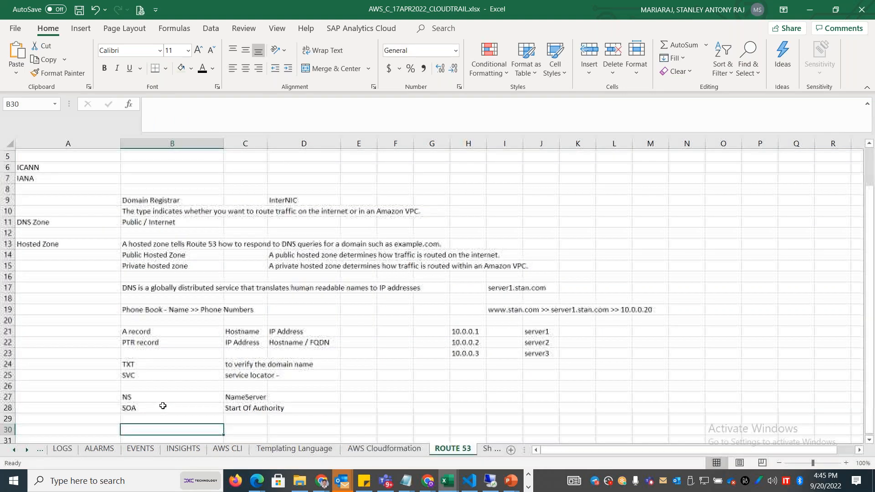
pyautogui.write('MX')
pyautogui.press('Tab')
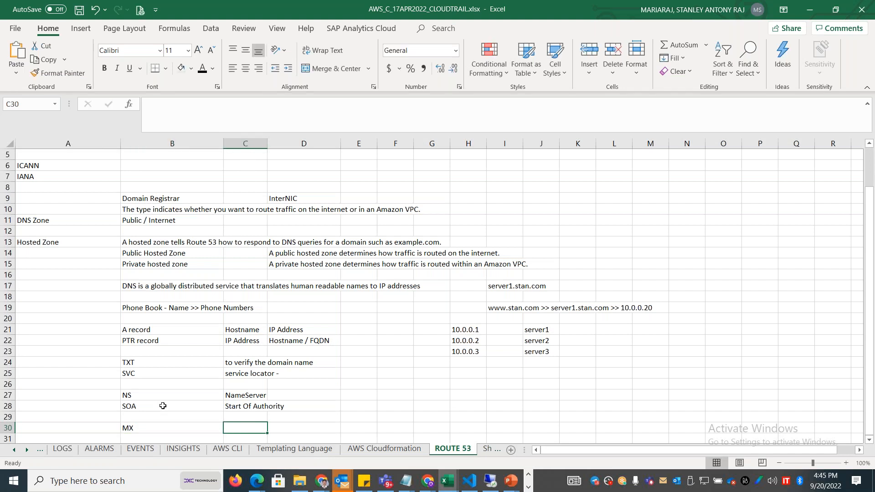
pyautogui.write('Mail Exchanger')
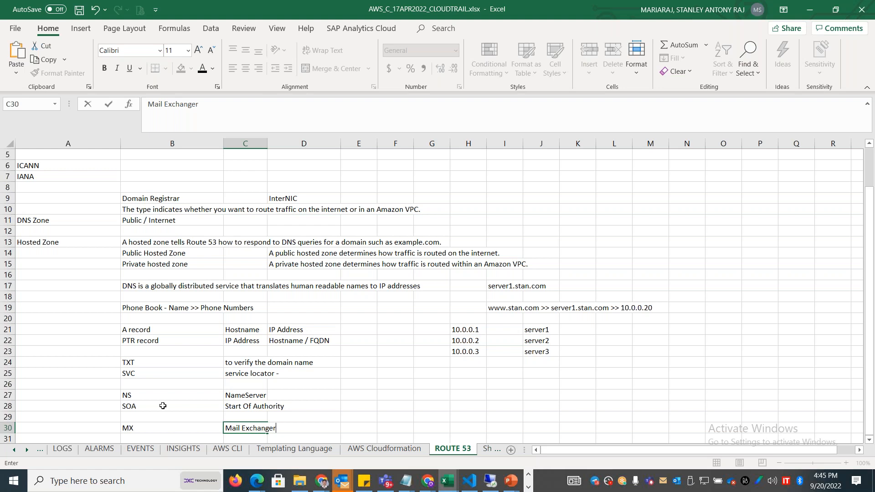
# - Enter the record types "Alias Record" in B32 and "CNAME Record" in B33
pyautogui.click(149, 403)
pyautogui.press('Down')
pyautogui.press('Down')
pyautogui.press('Down')
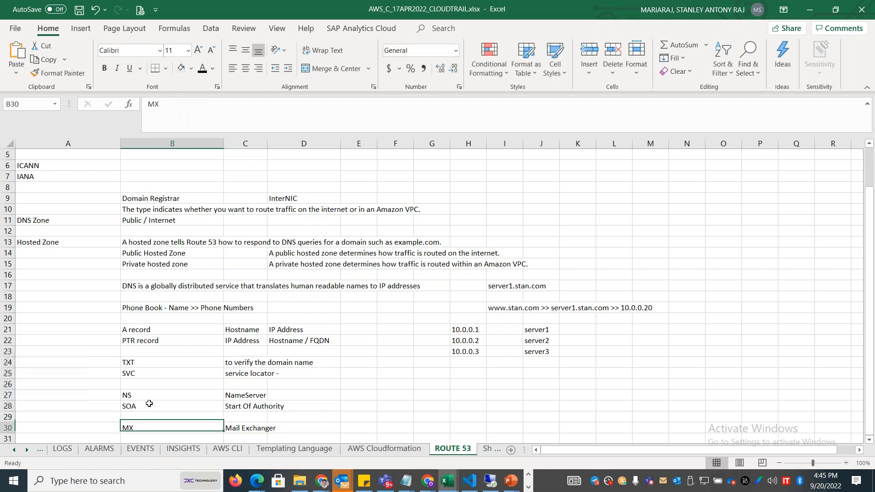
pyautogui.press('Down')
pyautogui.press('Down')
pyautogui.press('Down')
pyautogui.press('Up')
pyautogui.press('Up')
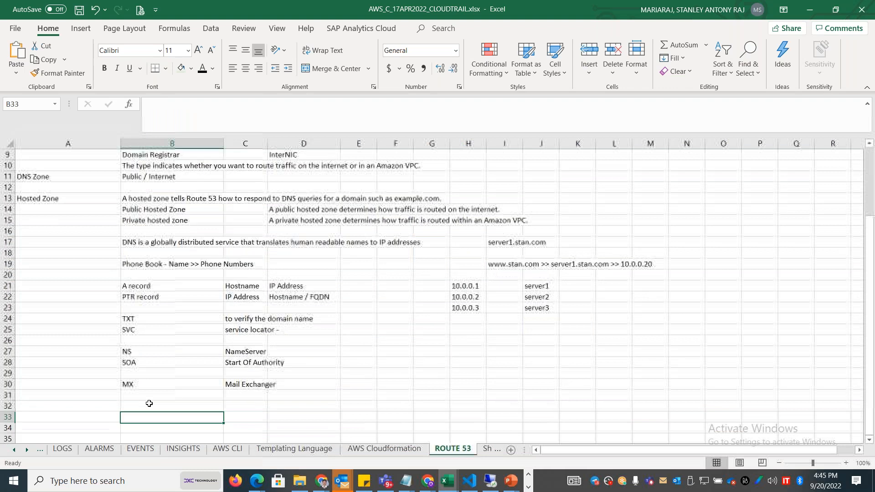
pyautogui.write('Alias Record')
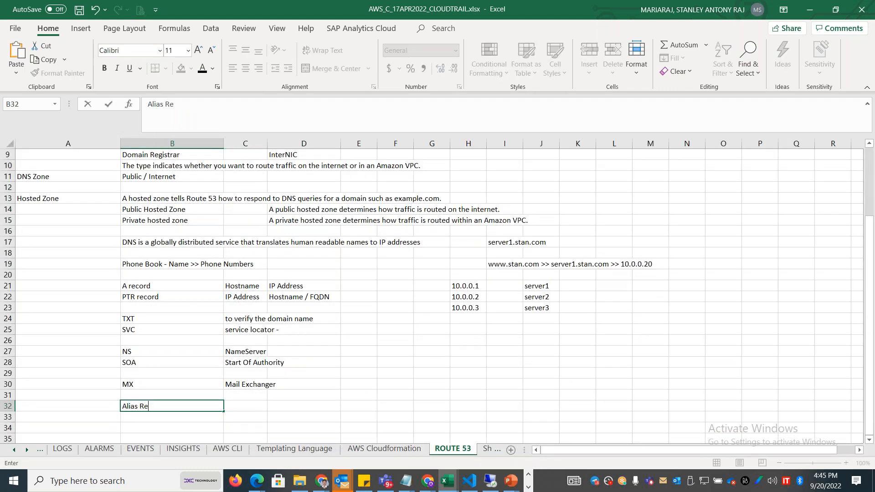
pyautogui.press('Return')
pyautogui.write('CNAM')
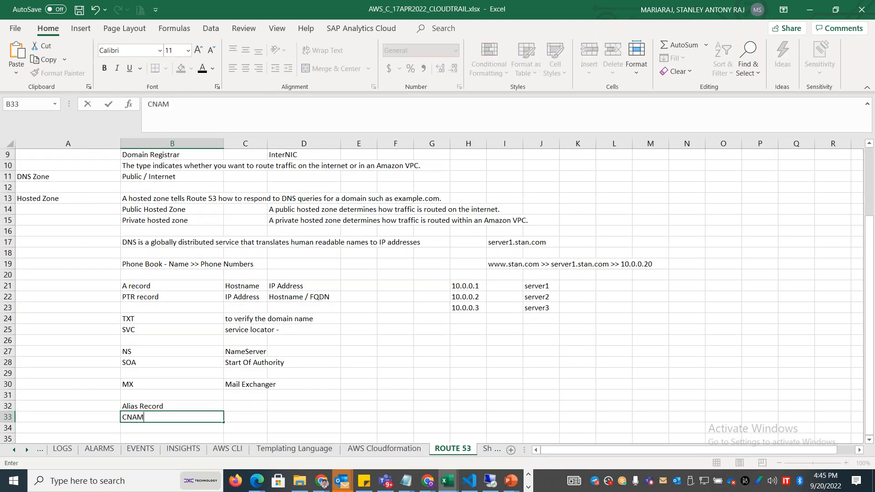
pyautogui.write('E Record')
pyautogui.press('Right')
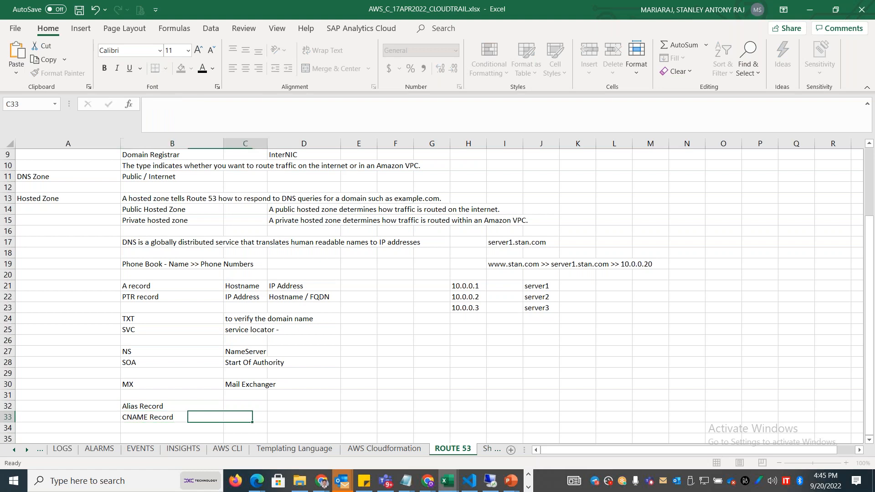
# - Enter the example "sss.stan.com >>> webserver1.stan.com" in D32 on the Alias Record row
pyautogui.press('Left')
pyautogui.press('Up')
pyautogui.press('Right')
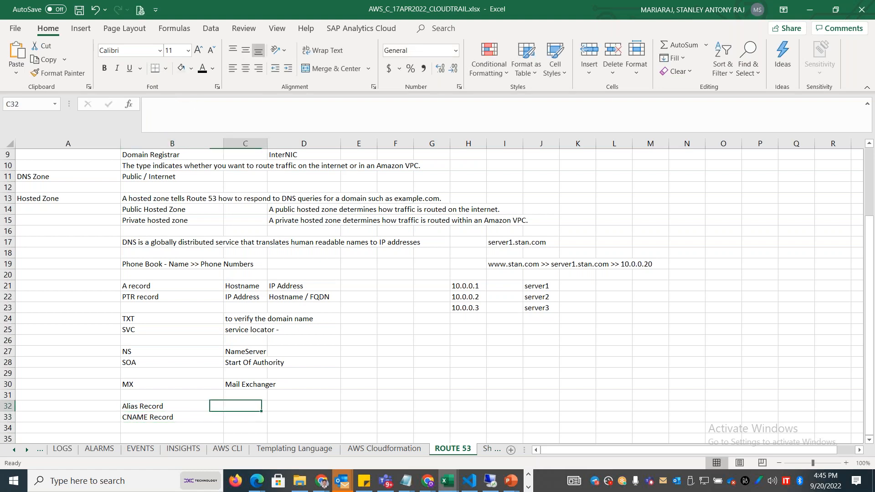
pyautogui.press('Right')
pyautogui.write('22')
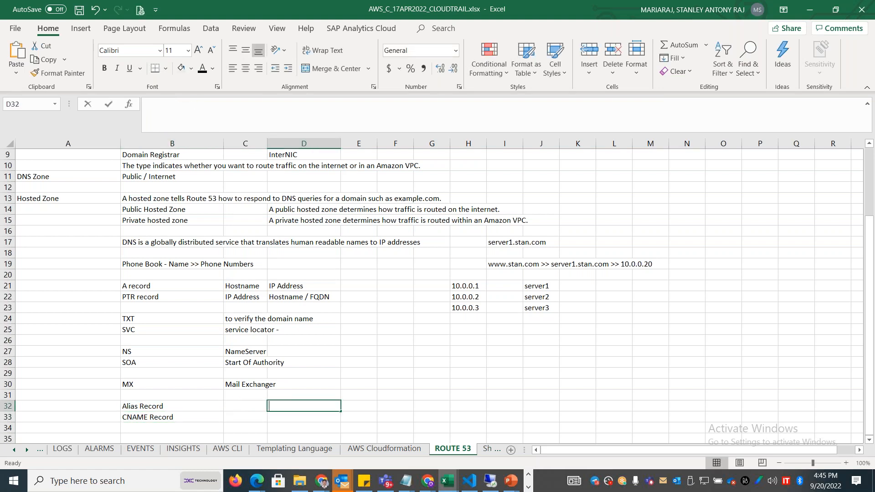
pyautogui.press('BackSpace')
pyautogui.press('BackSpace')
pyautogui.write('sss.stan.com ')
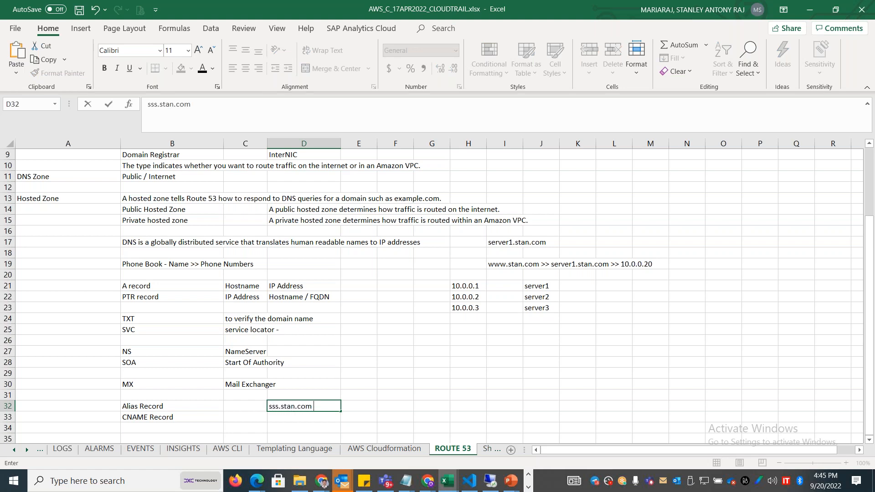
pyautogui.write('>>> webserver1.stan.com')
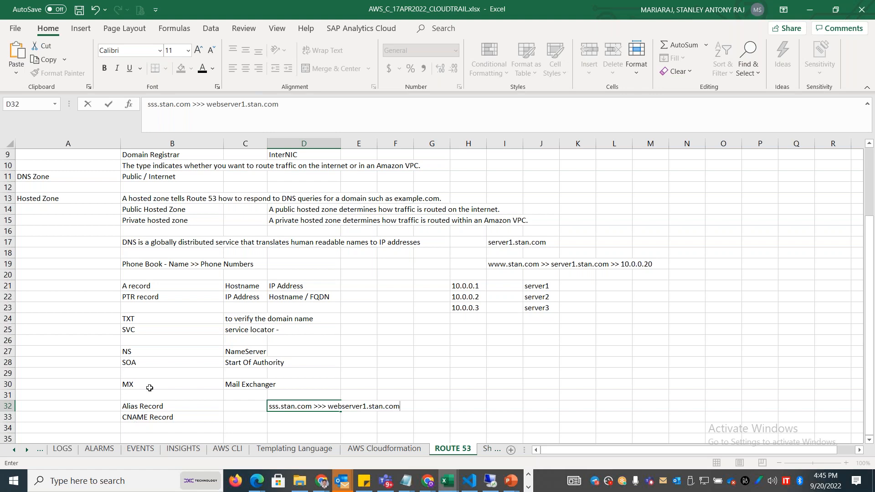
# - Label the Alias Record row with "Alternate Name record" in A32
pyautogui.click(83, 410)
pyautogui.write('Alias')
pyautogui.press('BackSpace')
pyautogui.press('BackSpace')
pyautogui.press('BackSpace')
pyautogui.write('terneate')
pyautogui.press('BackSpace')
pyautogui.press('BackSpace')
pyautogui.press('BackSpace')
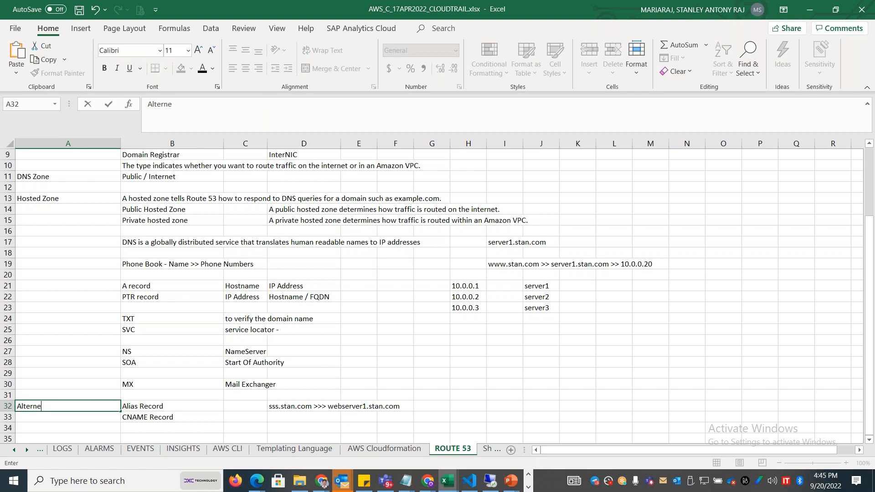
pyautogui.press('BackSpace')
pyautogui.write('ate Name record')
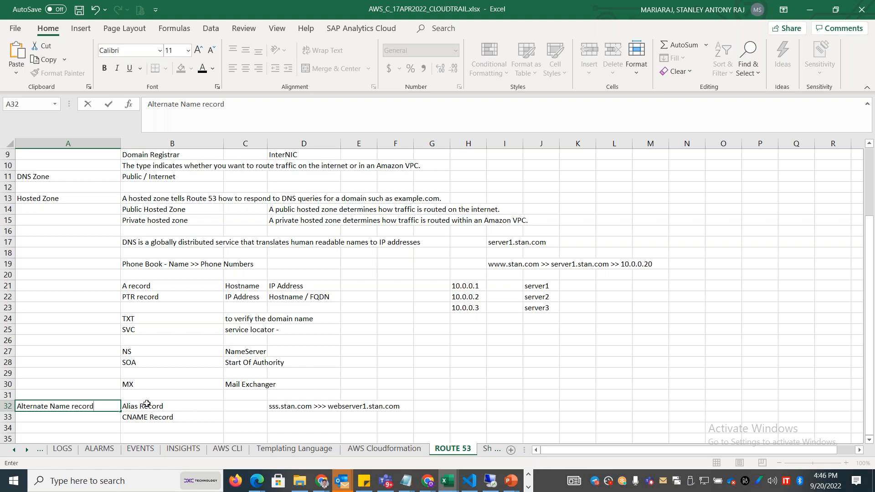
pyautogui.click(187, 404)
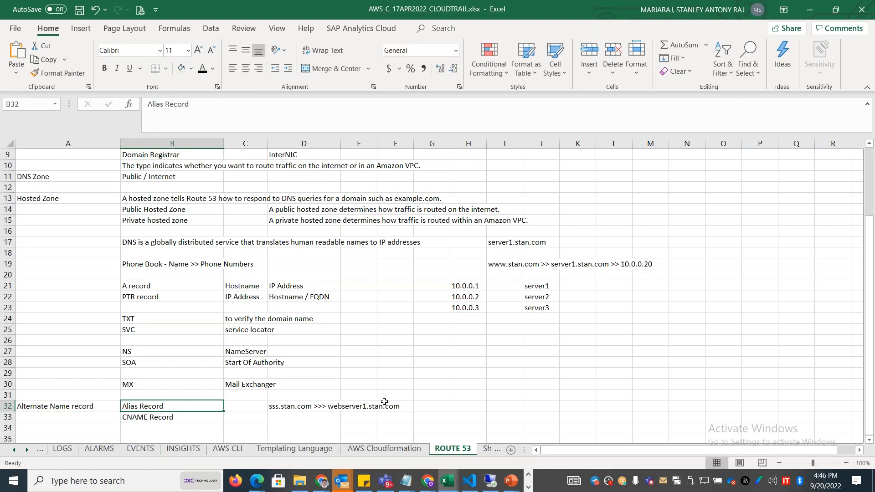
# - Enter "sss.stan.com >>> LB FQDN / Server FQDN -- AWS Service" in H32 and "FQDN >>> FQDN" in H33
pyautogui.click(463, 406)
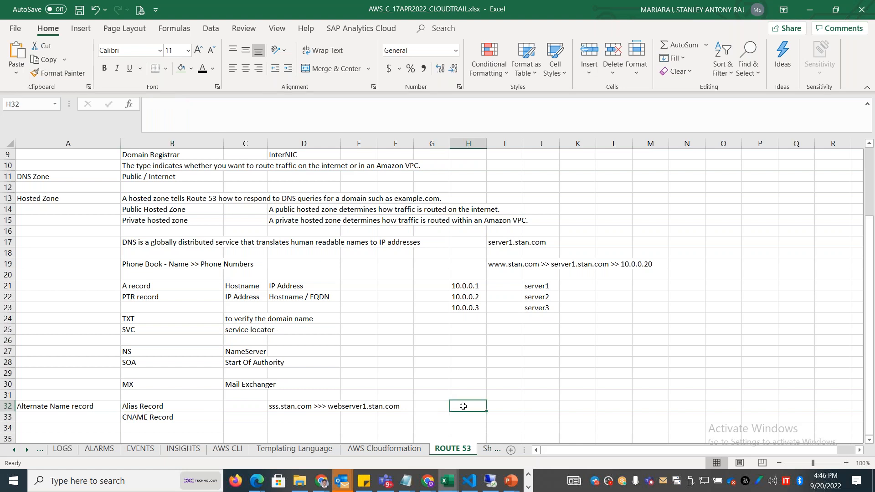
pyautogui.write('sss.')
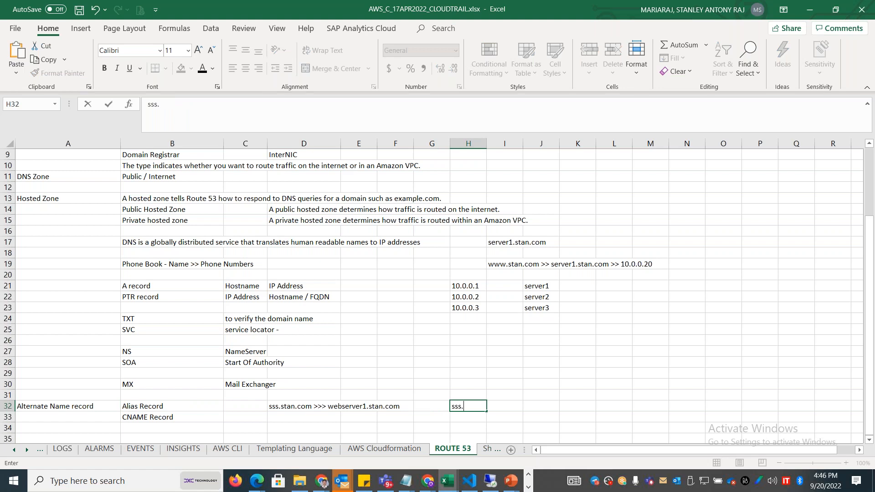
pyautogui.write('stan.com >>> LB FQD')
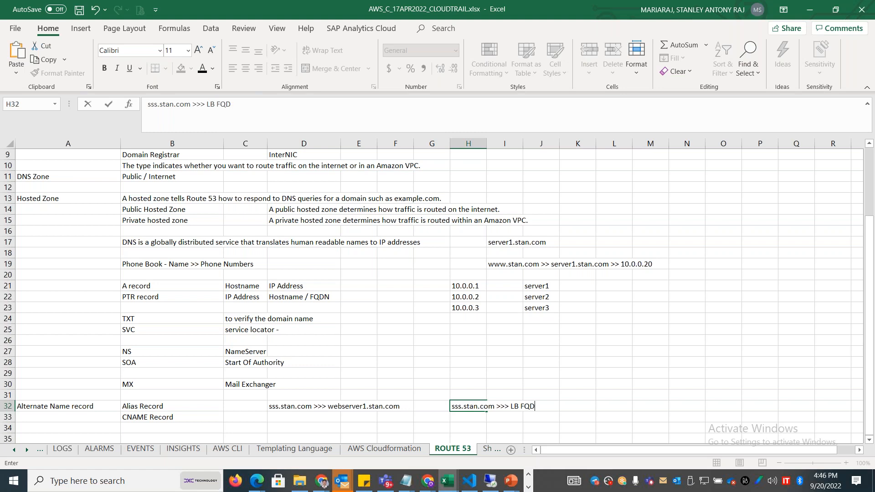
pyautogui.write('N / Server FQDN -- AWS SErvice')
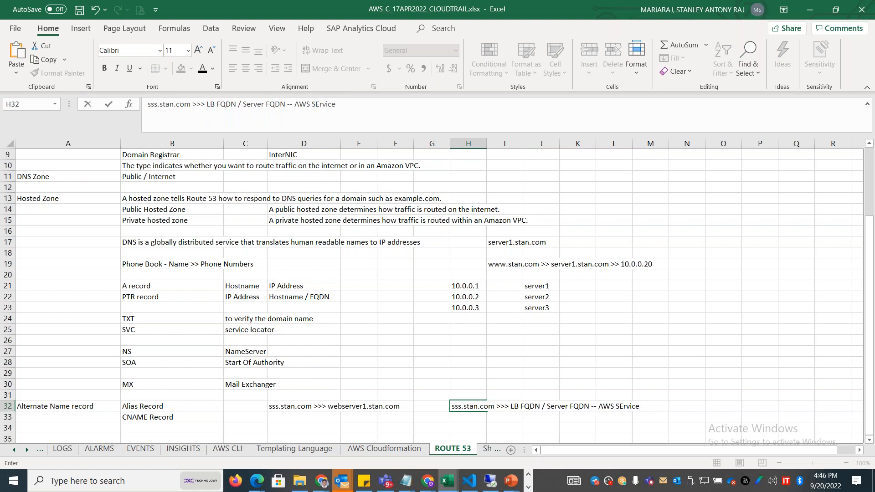
pyautogui.press('Return')
pyautogui.write('F')
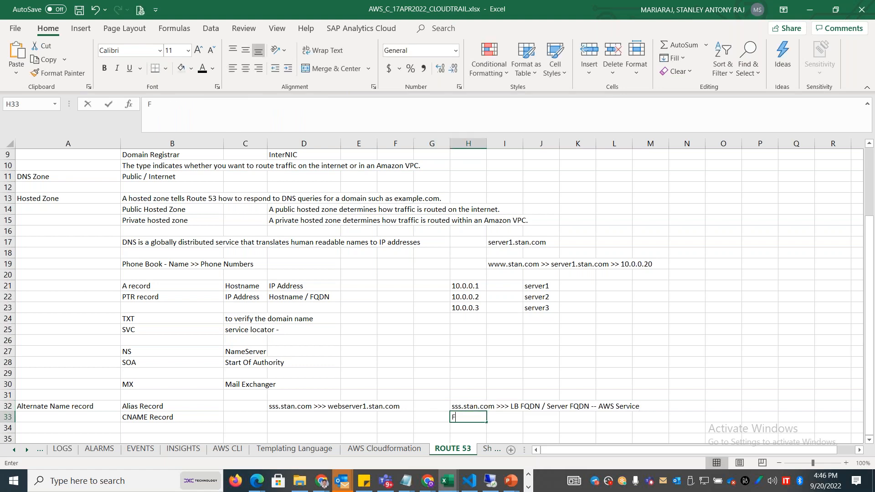
pyautogui.write('QDN >>> FQDN')
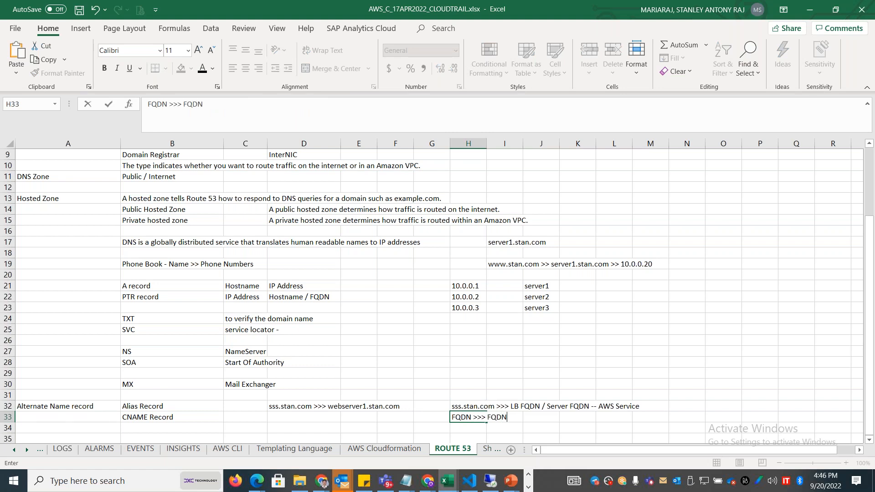
pyautogui.press('Tab')
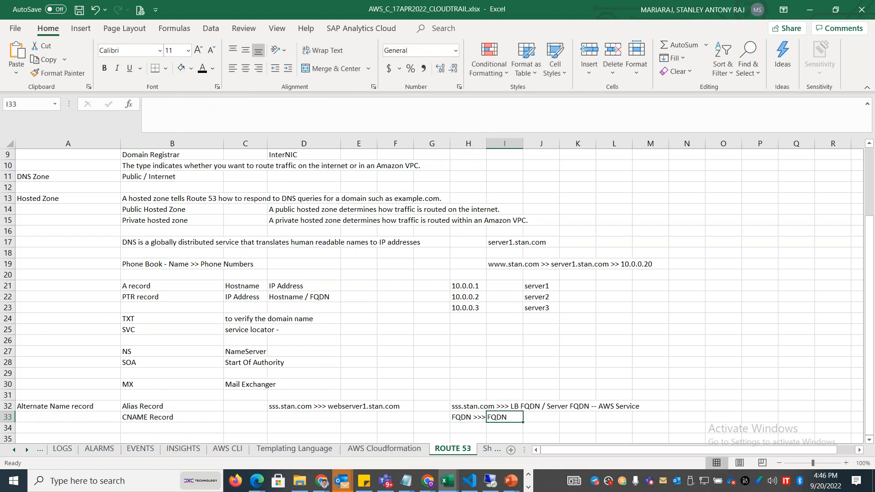
# - Describe the CNAME Record as "Canonical Name" in C33
pyautogui.click(465, 405)
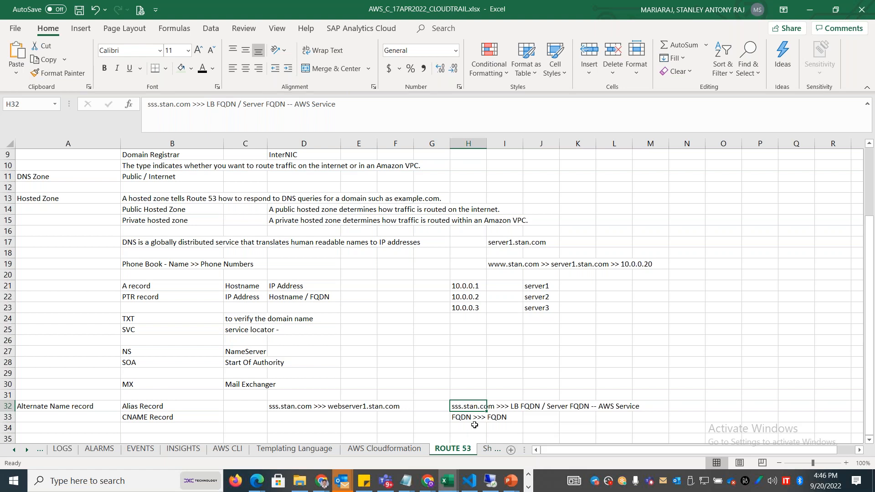
pyautogui.click(237, 415)
pyautogui.write('Canonical Name')
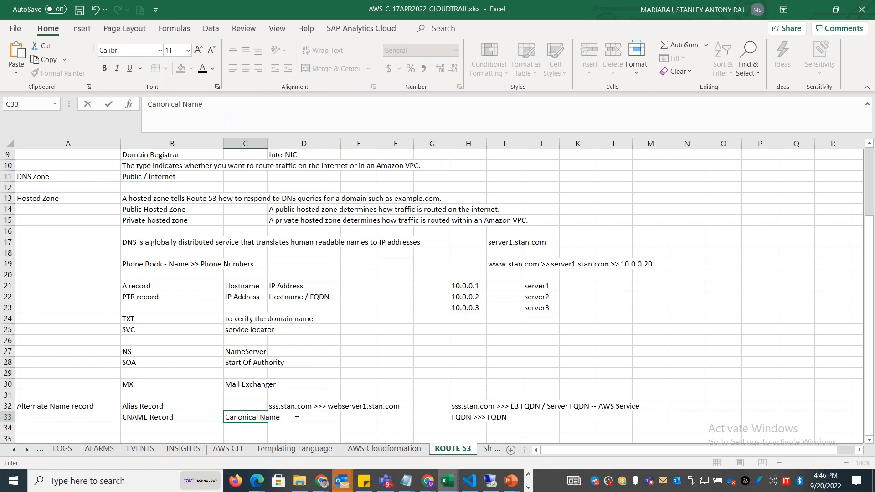
# - Move the webserver1.stan.com example from D32 to J33 on the CNAME Record row
pyautogui.click(315, 405)
pyautogui.hotkey('ctrl', 'c')
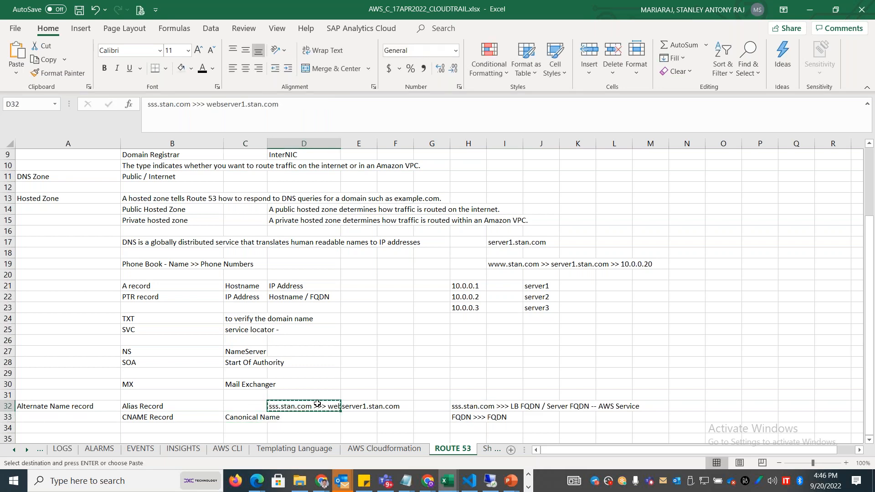
pyautogui.click(544, 417)
pyautogui.hotkey('ctrl', 'v')
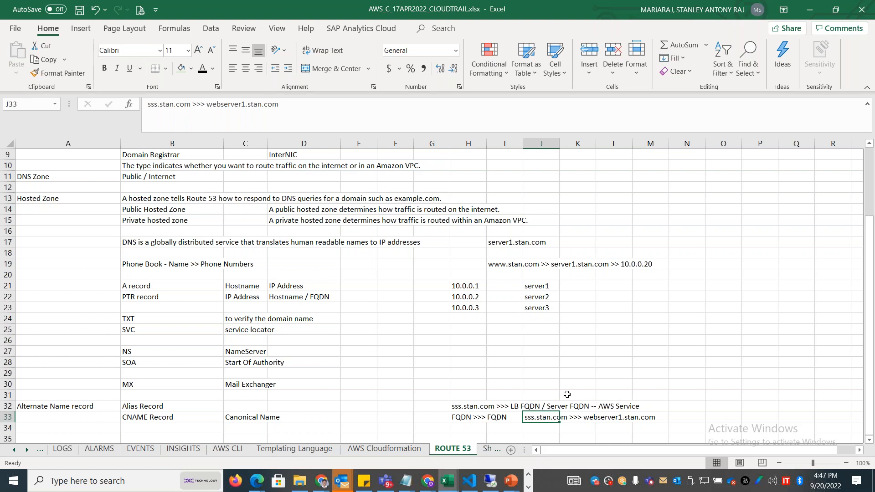
# - Switch to the Route 53 console, examine the NS and SOA records of awsandstan.cf and their values, and return to the Excel notes
pyautogui.hotkey('alt', 'Tab')
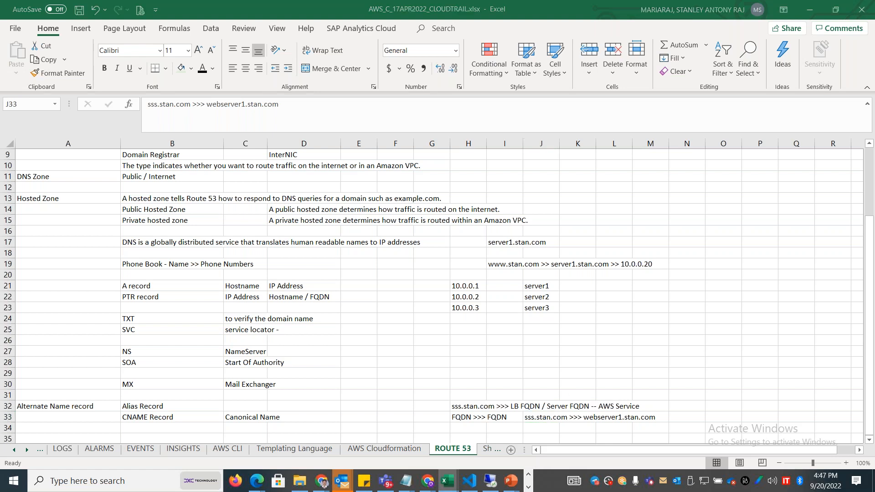
pyautogui.hotkey('alt', 'Tab')
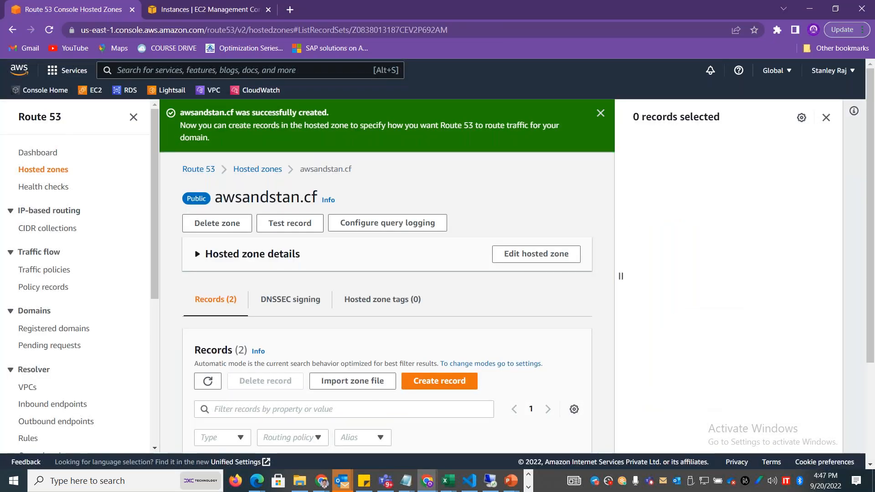
pyautogui.scroll(-3, 874, 251)
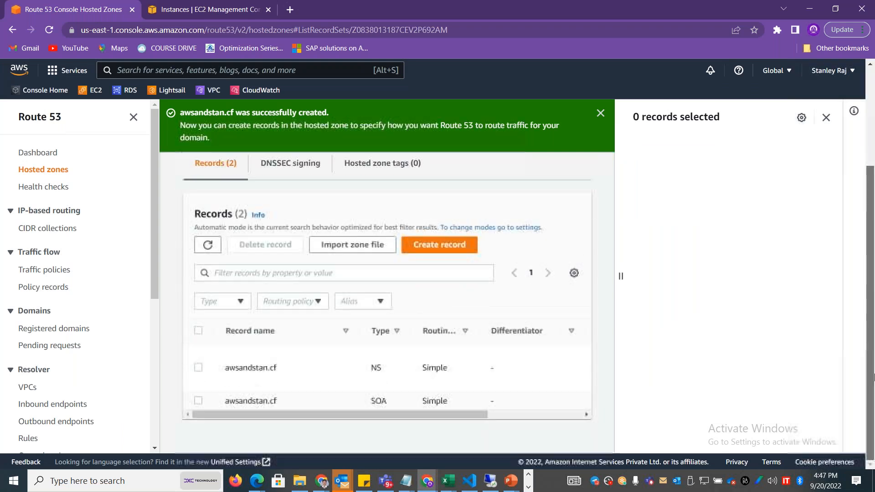
pyautogui.moveTo(401, 415)
pyautogui.mouseDown()
pyautogui.moveTo(534, 414)
pyautogui.moveTo(397, 411)
pyautogui.mouseUp()
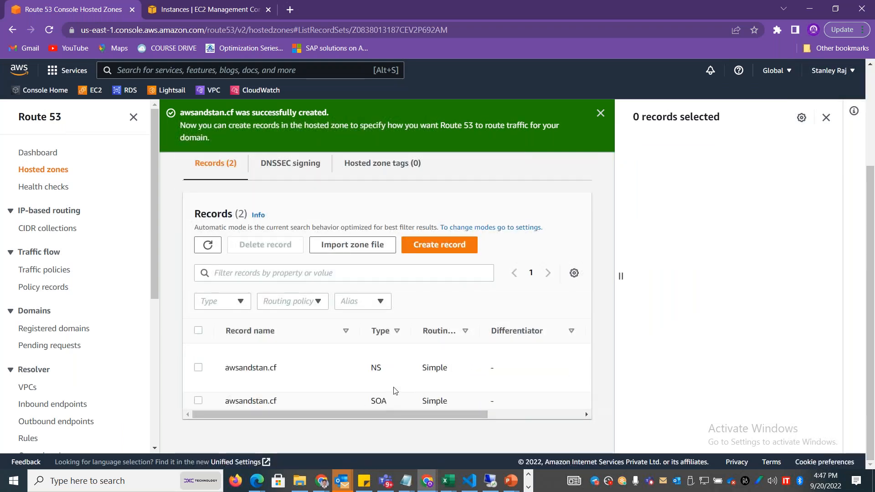
pyautogui.moveTo(394, 375); pyautogui.dragTo(375, 371)
pyautogui.moveTo(392, 401); pyautogui.dragTo(371, 402)
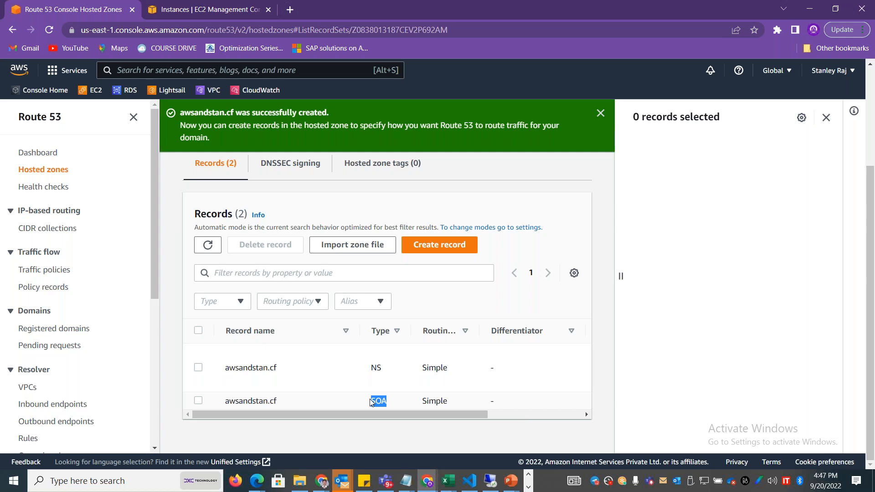
pyautogui.moveTo(379, 415); pyautogui.dragTo(473, 418)
pyautogui.moveTo(554, 387); pyautogui.dragTo(454, 359)
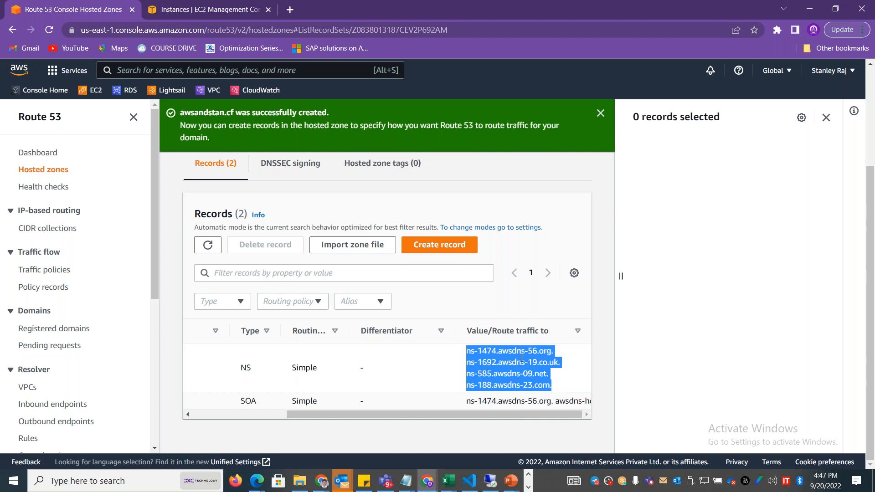
pyautogui.hotkey('alt', 'Tab')
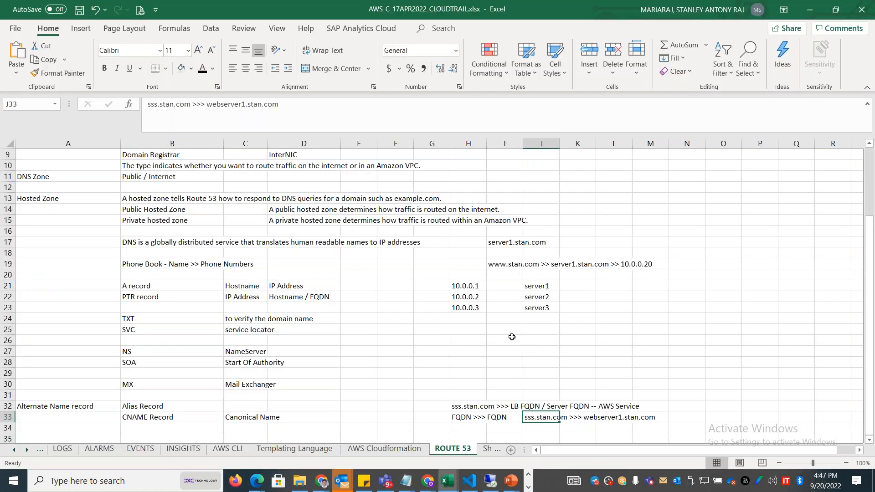
# - Paste the four copied Route 53 name servers into the NS rows of the notes starting at I27
pyautogui.click(512, 337)
pyautogui.hotkey('ctrl', 'v')
pyautogui.click(567, 347)
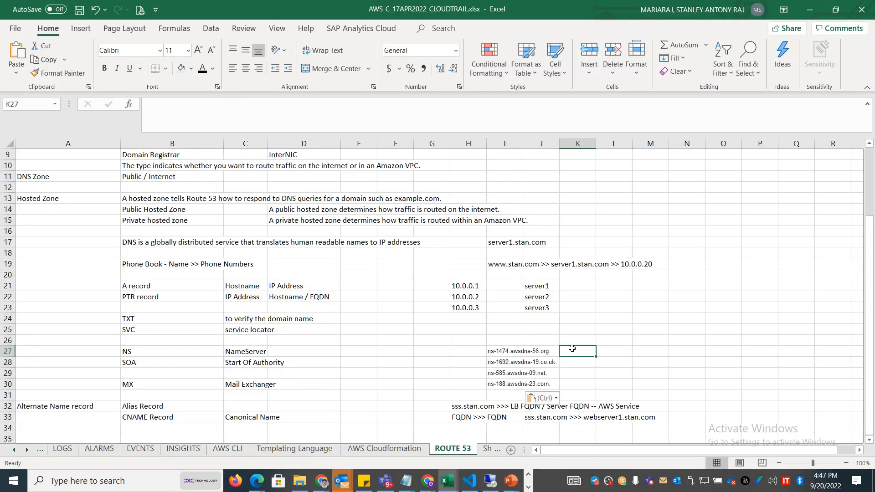
pyautogui.click(502, 352)
pyautogui.hotkey('alt', 'Tab')
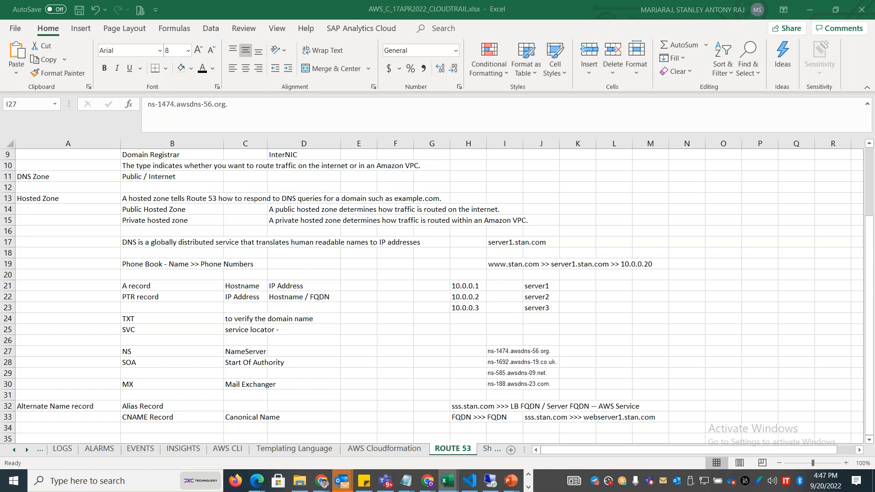
pyautogui.hotkey('alt', 'Tab')
pyautogui.hotkey('alt', 'Tab')
pyautogui.hotkey('alt', 'Tab')
pyautogui.hotkey('alt', 'Tab')
pyautogui.hotkey('alt', 'shift', 'Tab')
pyautogui.hotkey('alt', 'shift', 'Tab')
pyautogui.hotkey('alt', 'shift', 'Tab')
pyautogui.hotkey('alt', 'shift', 'Tab')
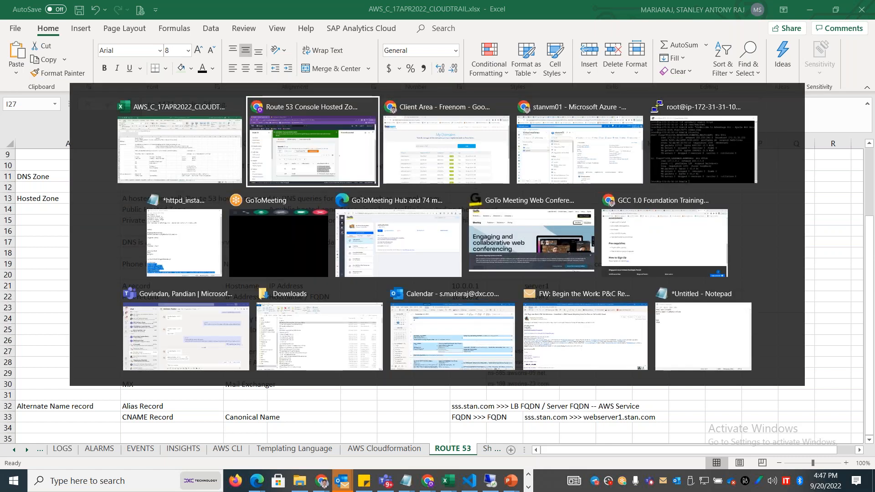
pyautogui.press('Escape')
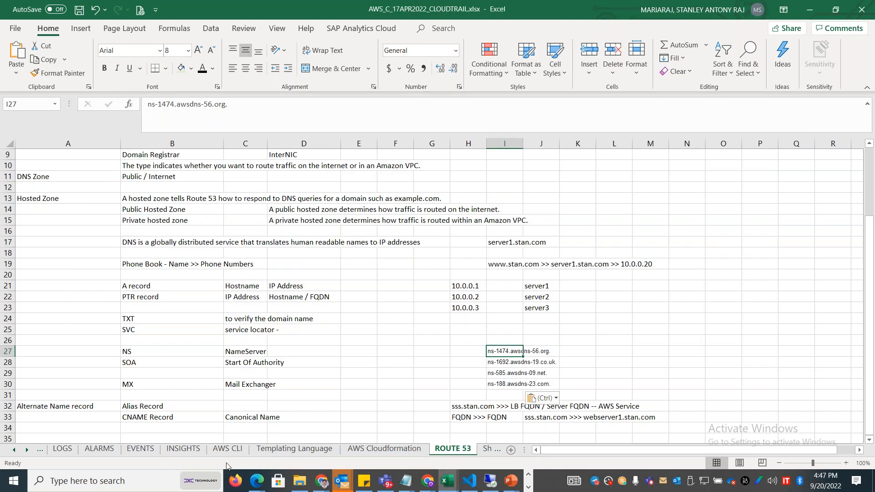
# - Switch to the Remote Desktop session and finish the Visual Studio Code setup with launching the program enabled
pyautogui.click(496, 483)
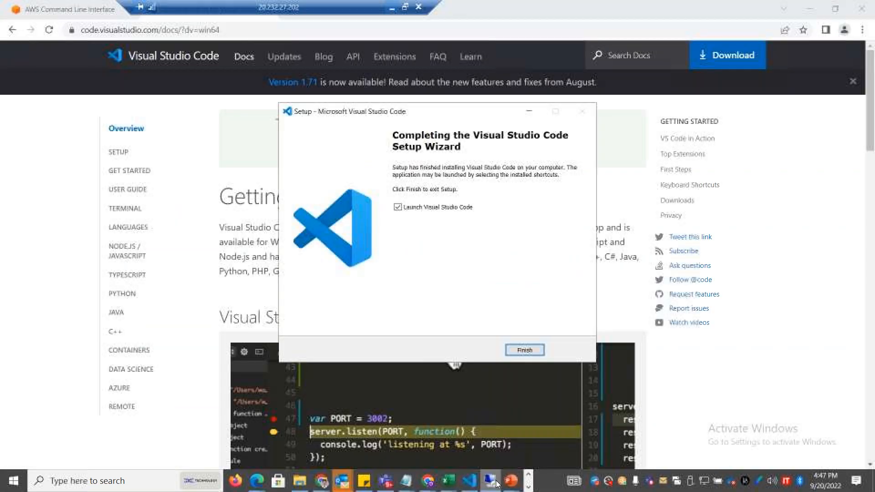
pyautogui.click(525, 350)
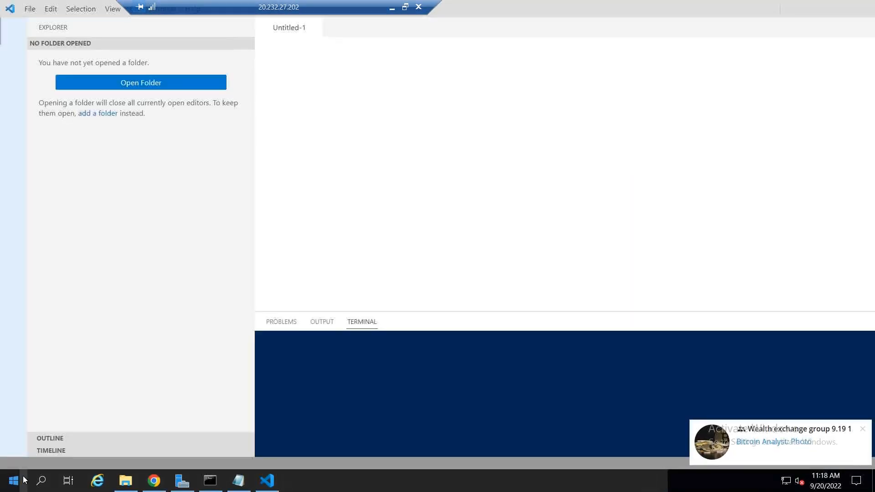
# - Start nslookup in a Command Prompt and try to switch its DNS server to 8.8.8.8.8
pyautogui.rightClick(21, 480)
pyautogui.click(45, 422)
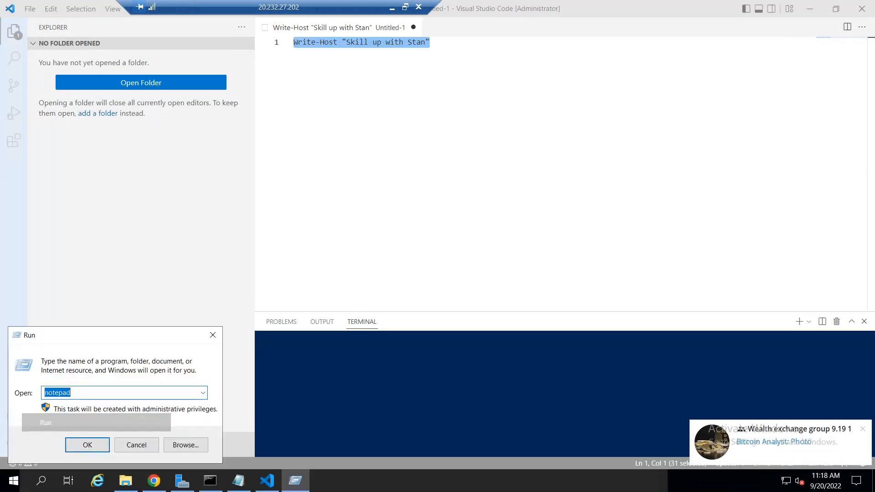
pyautogui.press('Return')
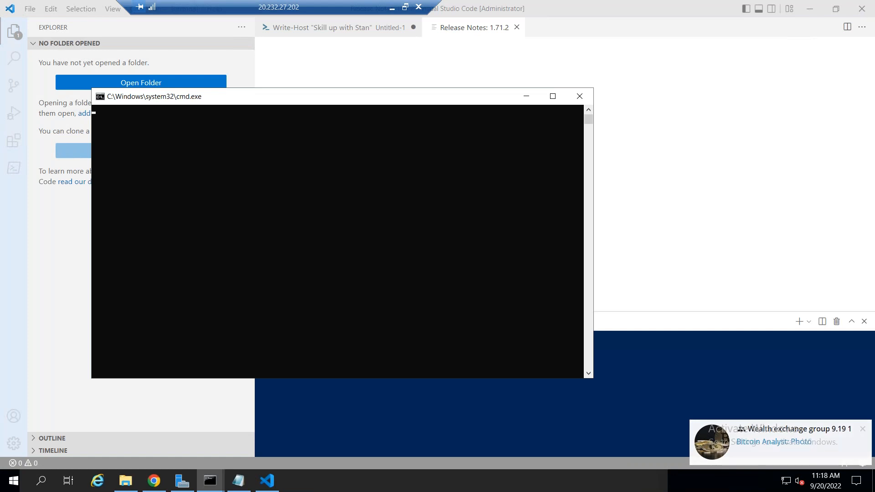
pyautogui.write('nslookup')
pyautogui.press('Return')
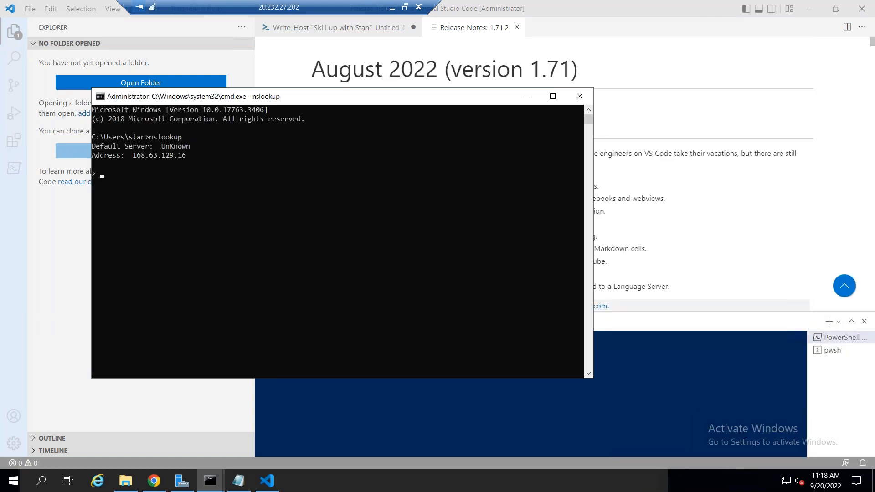
pyautogui.write('server 8.8.8.8.8')
pyautogui.press('Return')
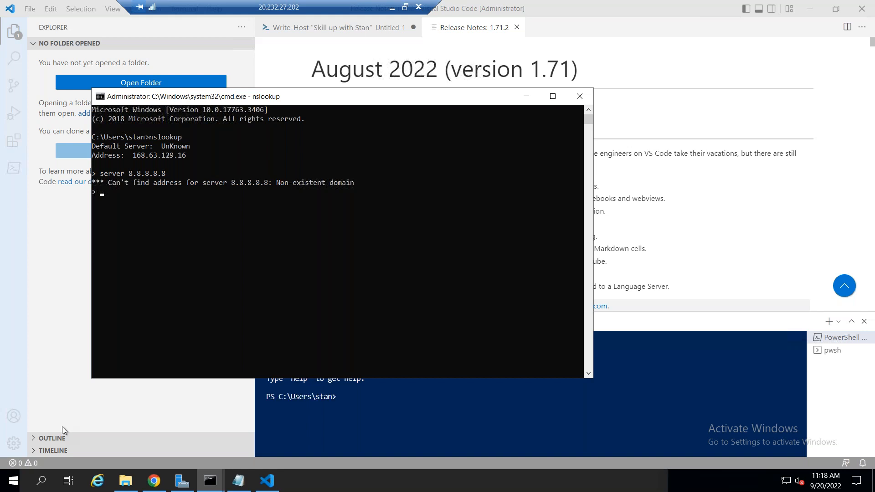
# - Look up awsandstan.cf in nslookup and examine the returned name and address
pyautogui.write('awsanstan.com')
pyautogui.press('BackSpace')
pyautogui.press('BackSpace')
pyautogui.press('BackSpace')
pyautogui.press('BackSpace')
pyautogui.press('BackSpace')
pyautogui.press('BackSpace')
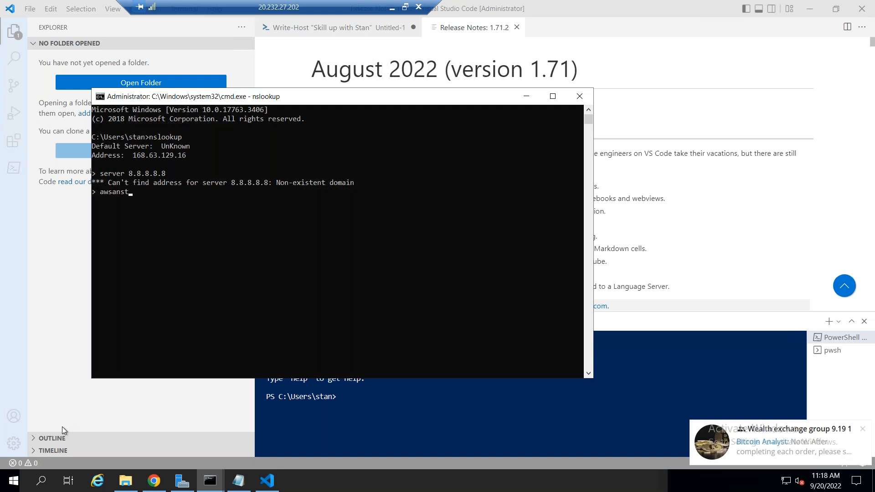
pyautogui.write('dstan.cf')
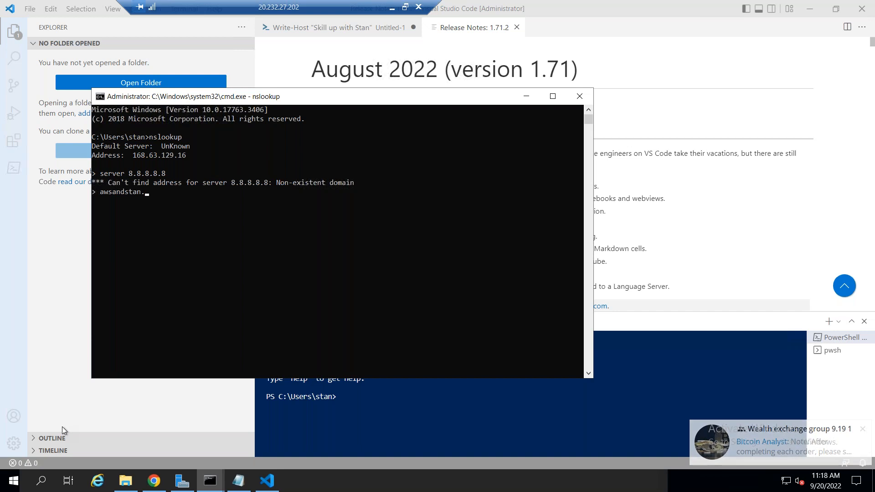
pyautogui.press('Return')
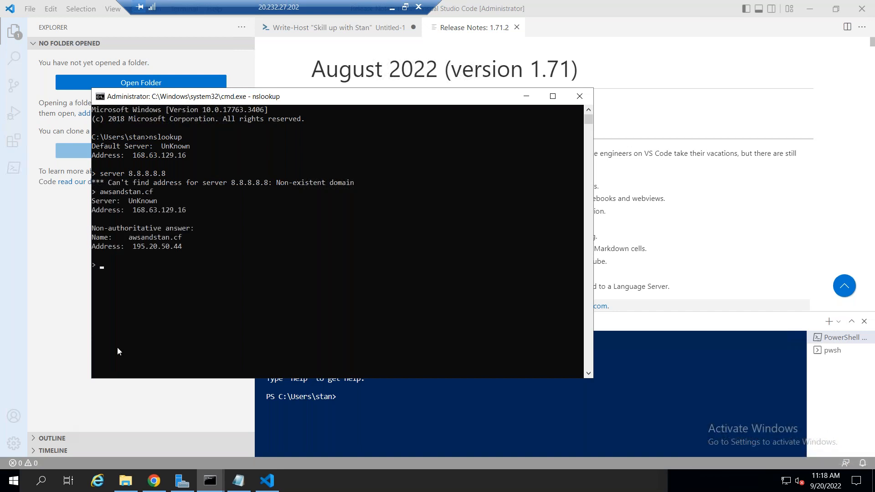
pyautogui.moveTo(103, 230); pyautogui.dragTo(186, 243)
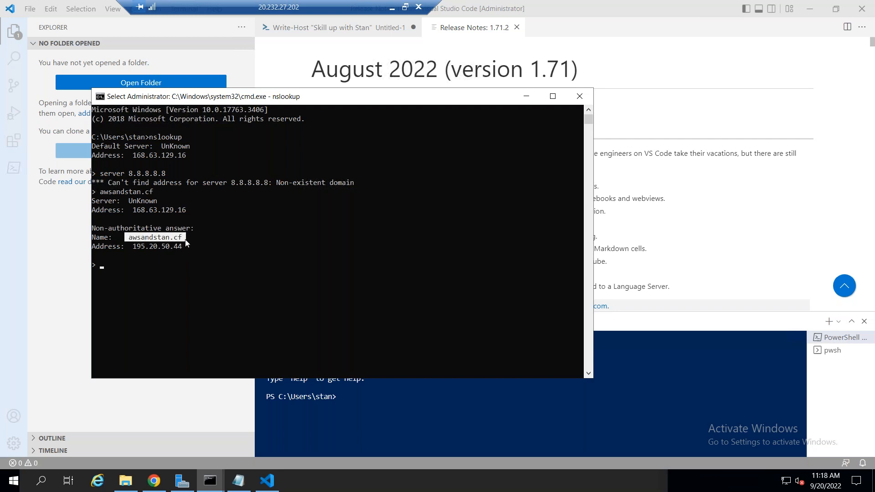
pyautogui.moveTo(130, 247); pyautogui.dragTo(179, 250)
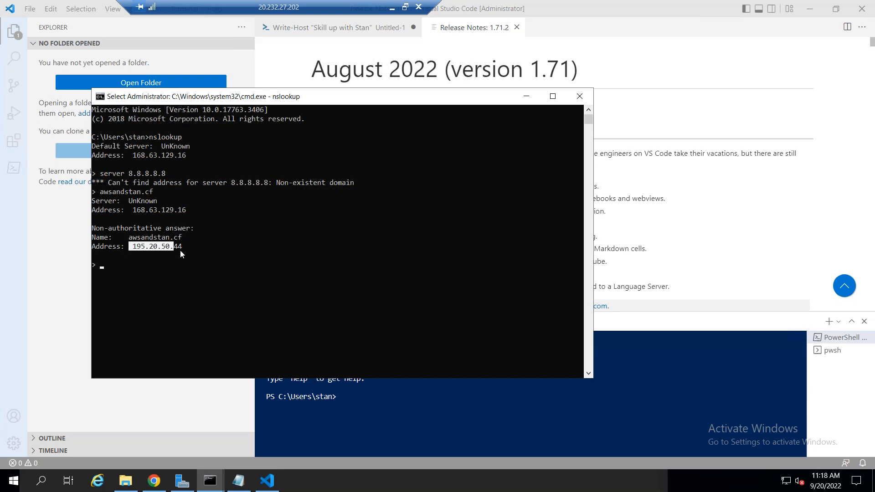
pyautogui.moveTo(129, 237); pyautogui.dragTo(185, 238)
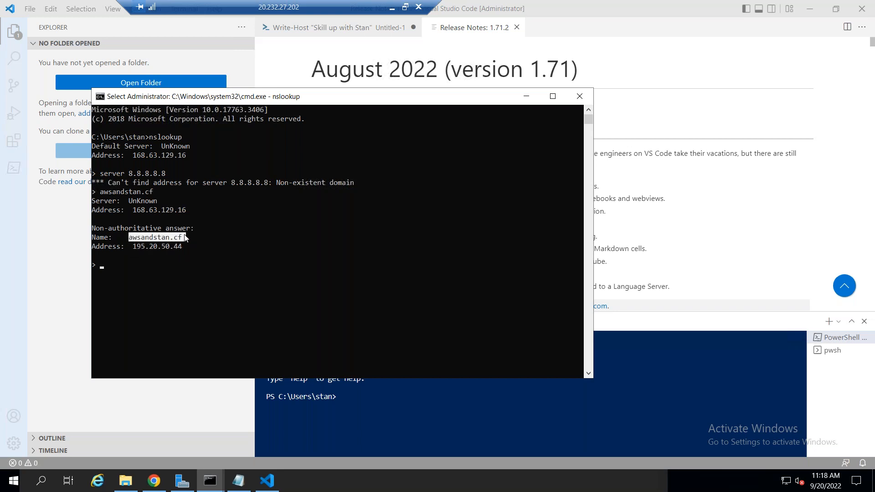
# - Set the nslookup query type to NS, query awsandstan.cf, and examine its primary name server and responsible mail address
pyautogui.click(148, 272)
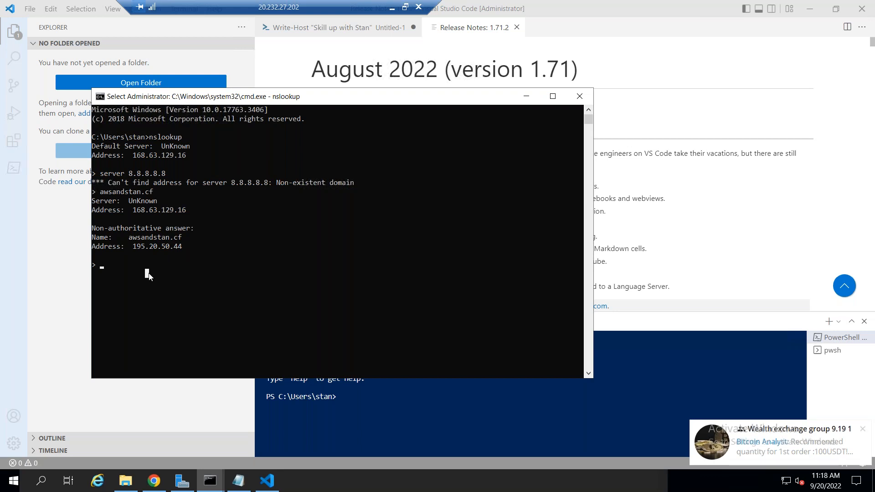
pyautogui.write('set type')
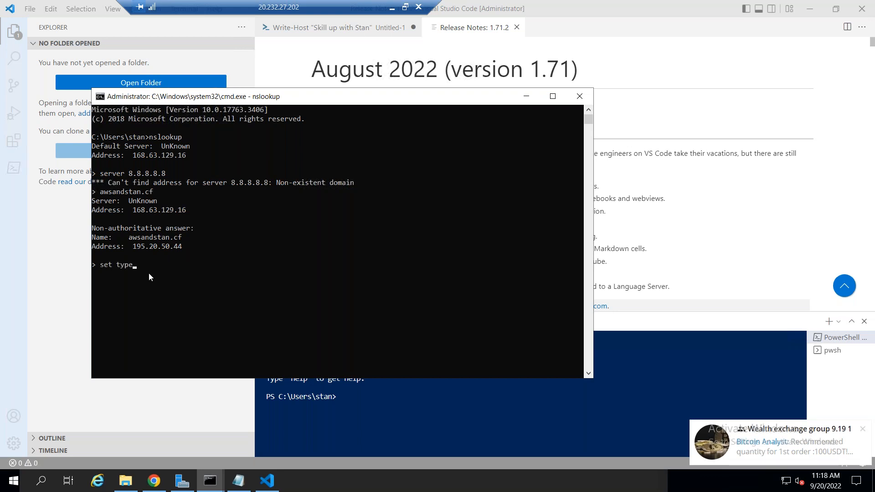
pyautogui.write('=NS')
pyautogui.press('Return')
pyautogui.write('awsandstan.cf')
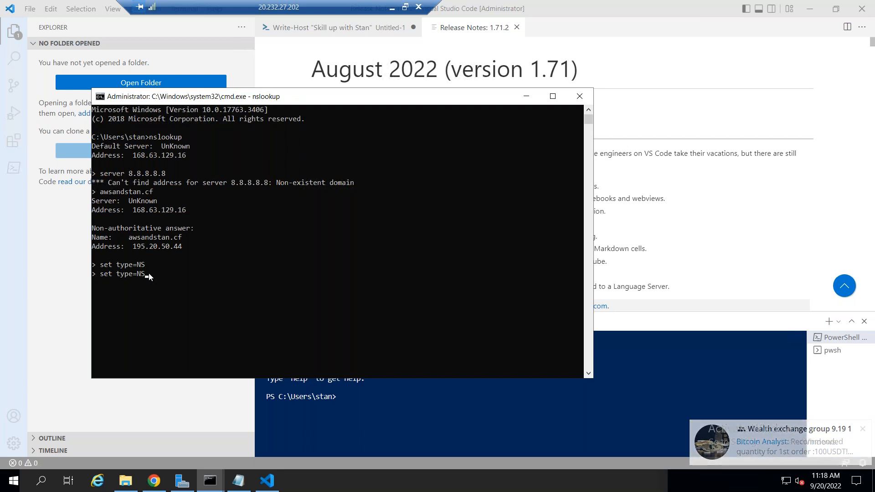
pyautogui.press('Return')
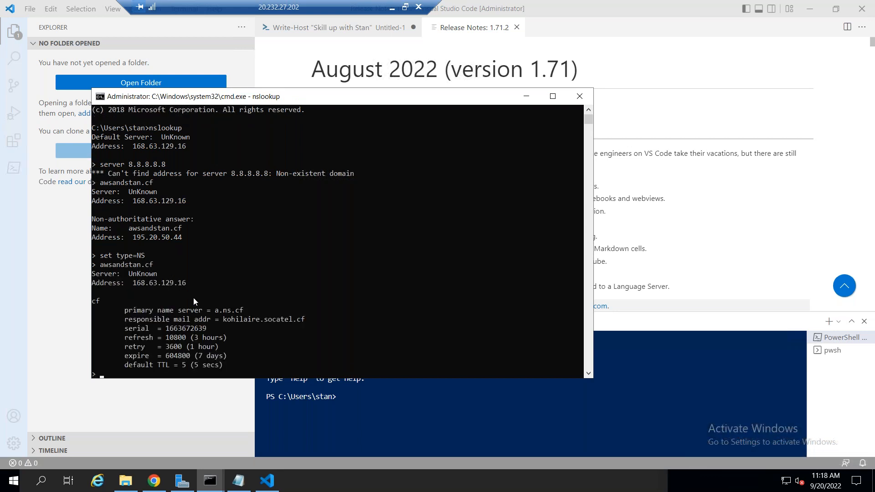
pyautogui.moveTo(223, 320); pyautogui.dragTo(297, 320)
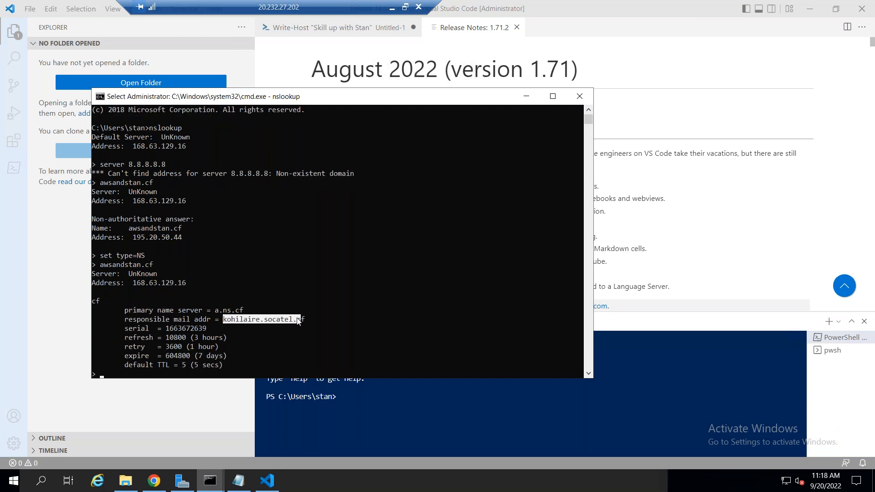
pyautogui.moveTo(216, 311); pyautogui.dragTo(246, 311)
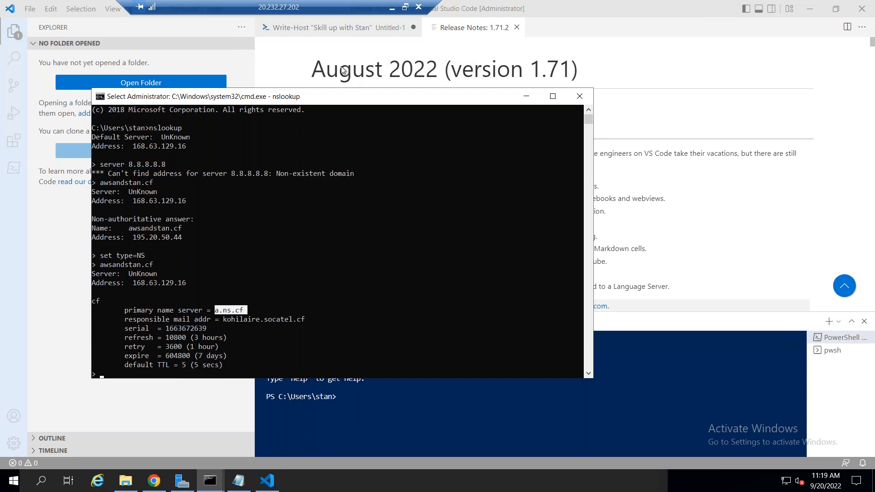
# - Minimize the remote session and copy ns-1474.awsdns-56.org from cell I27 of the Excel notes without its trailing dot
pyautogui.click(392, 8)
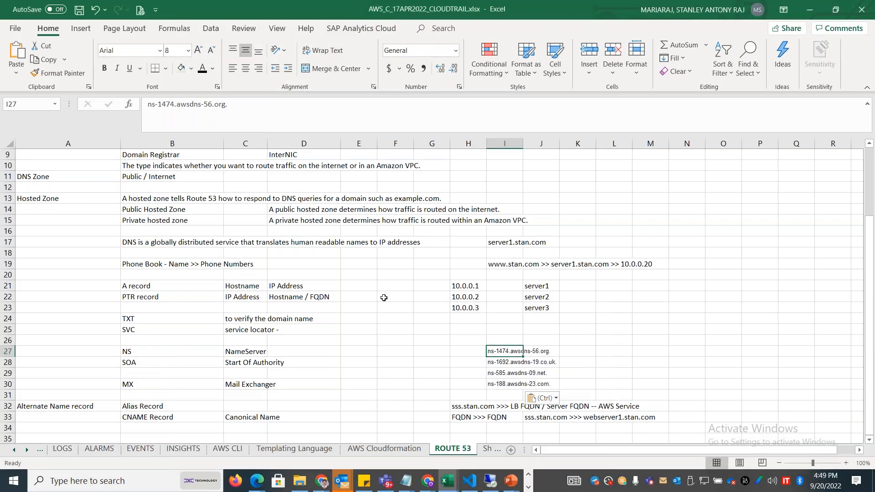
pyautogui.hotkey('alt', 'Tab')
pyautogui.hotkey('alt', 'Tab')
pyautogui.moveTo(226, 104); pyautogui.dragTo(147, 104)
pyautogui.hotkey('ctrl', 'c')
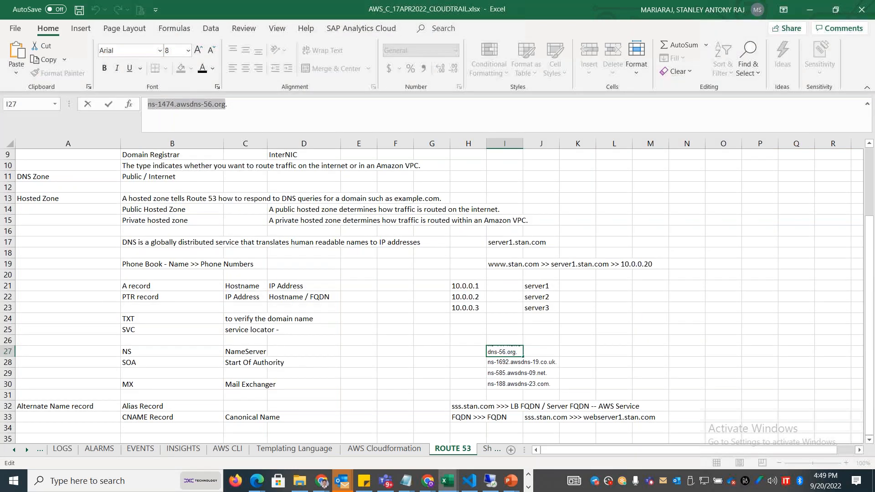
# - Switch to Freenom, open the nameserver settings of awsandstan.cf, and set custom Nameserver 1 to ns-1474.awsdns-56.org
pyautogui.hotkey('alt', 'Tab')
pyautogui.hotkey('alt', 'Tab')
pyautogui.hotkey('alt', 'Tab')
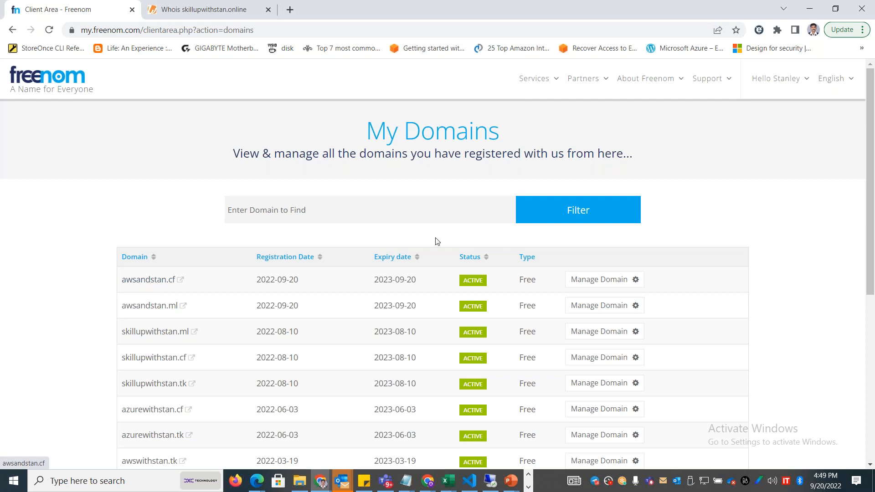
pyautogui.click(603, 285)
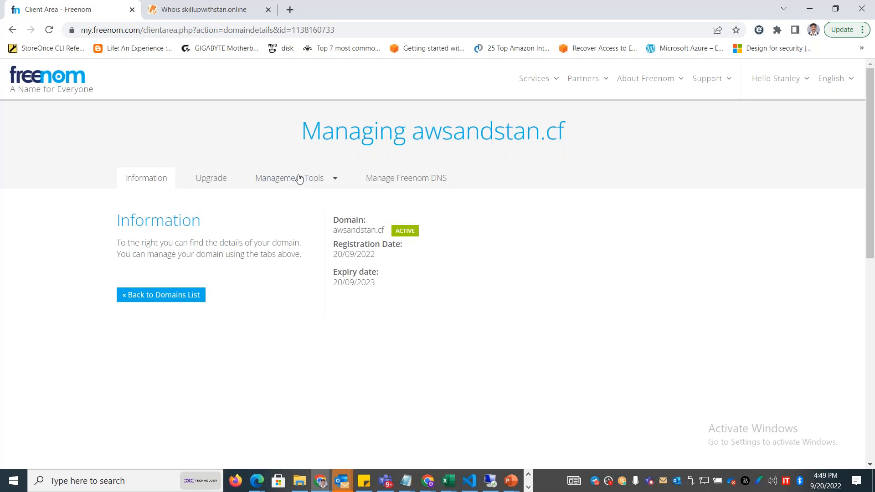
pyautogui.click(334, 182)
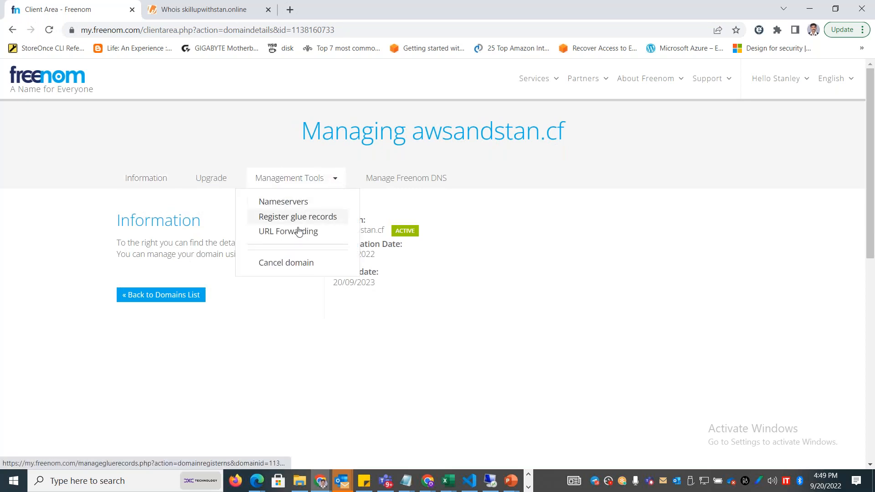
pyautogui.click(285, 202)
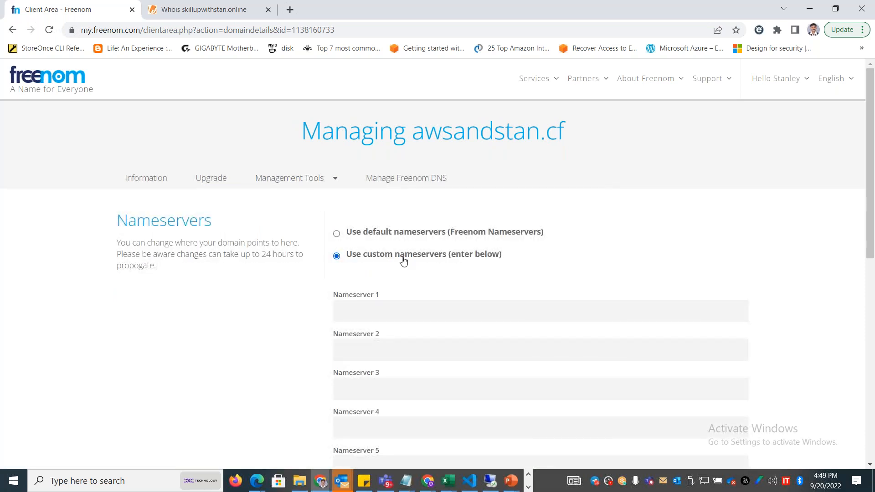
pyautogui.click(376, 314)
pyautogui.hotkey('ctrl', 'v')
# - Copy ns-1692.awsdns-19.co.uk from I28 of the Excel notes without its trailing dot into Freenom's Nameserver 2
pyautogui.hotkey('alt', 'Tab')
pyautogui.click(493, 364)
pyautogui.moveTo(233, 104); pyautogui.dragTo(133, 102)
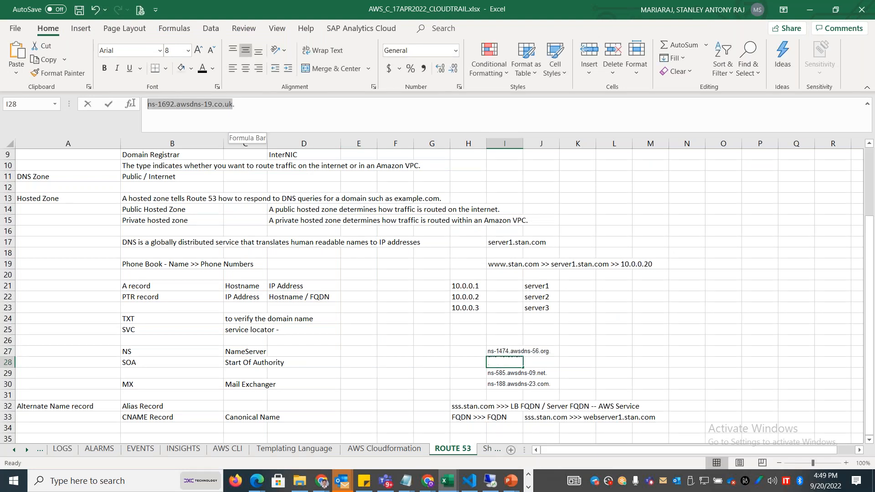
pyautogui.hotkey('ctrl', 'c')
pyautogui.press('Escape')
pyautogui.hotkey('alt', 'Tab')
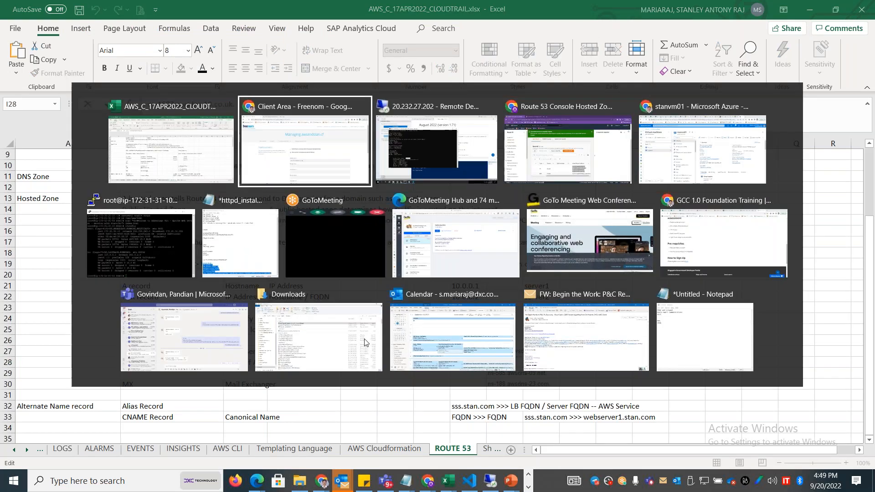
pyautogui.click(383, 355)
pyautogui.hotkey('ctrl', 'v')
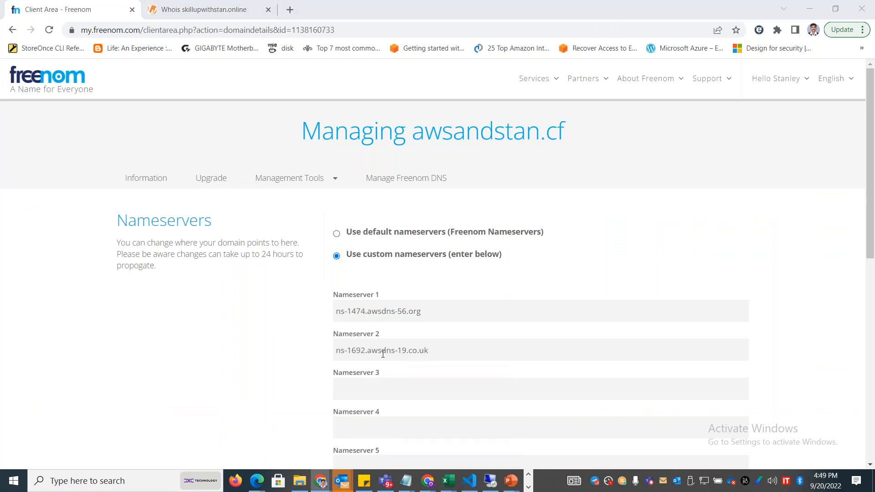
# - Copy ns-585.awsdns-09.net from I29 of the Excel notes without its trailing dot into Freenom's Nameserver 3
pyautogui.hotkey('alt', 'Tab')
pyautogui.press('Down')
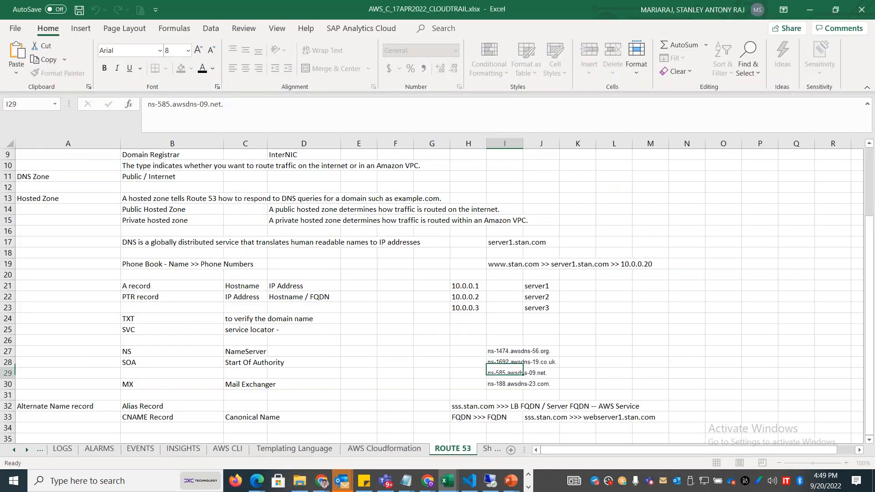
pyautogui.click(222, 103)
pyautogui.hotkey('shift', 'Home')
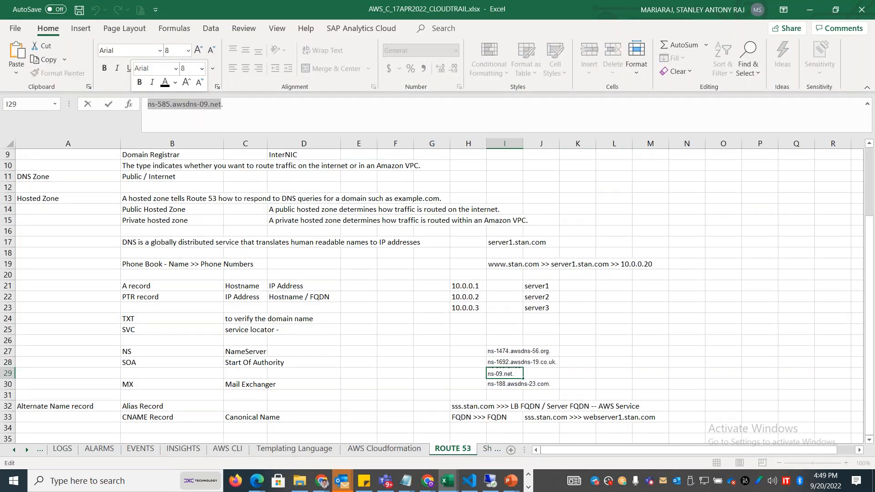
pyautogui.hotkey('alt', 'Tab')
pyautogui.click(362, 387)
pyautogui.hotkey('ctrl', 'v')
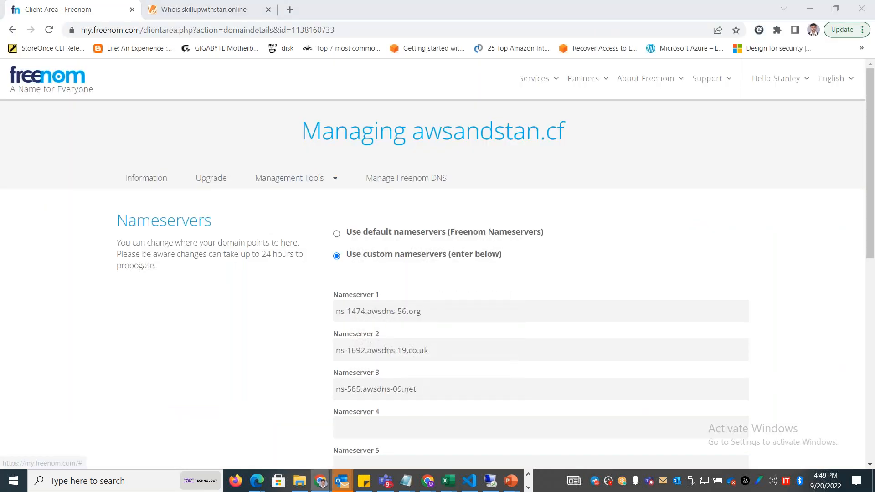
# - Copy ns-188.awsdns-23.com from I30 of the Excel notes without its trailing dot into Freenom's Nameserver 4
pyautogui.hotkey('alt', 'Tab')
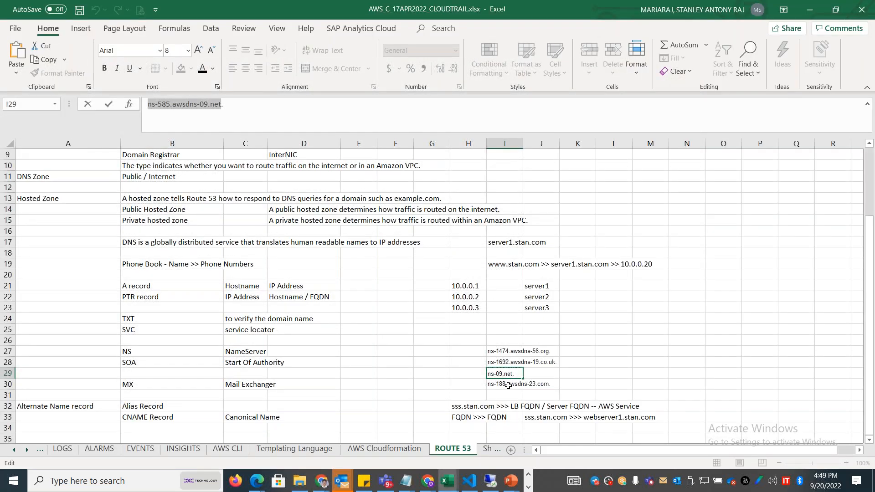
pyautogui.click(508, 385)
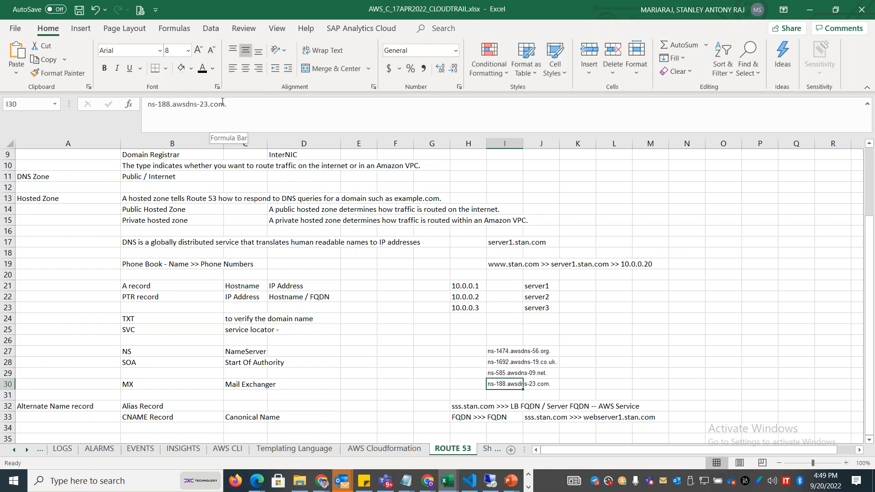
pyautogui.moveTo(223, 104); pyautogui.dragTo(147, 104)
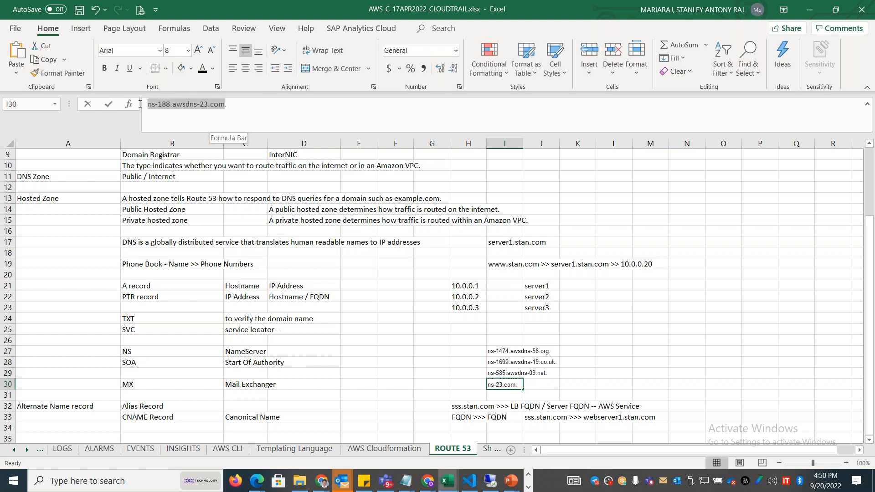
pyautogui.hotkey('alt', 'Tab')
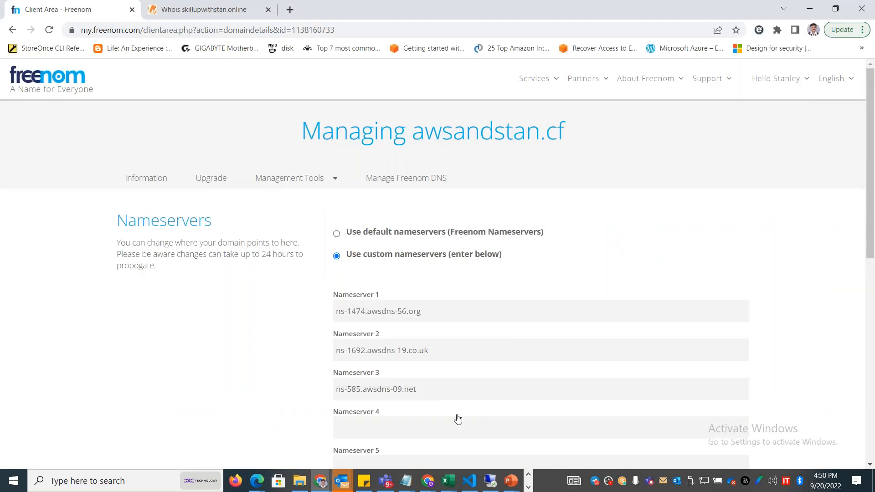
pyautogui.click(458, 419)
pyautogui.hotkey('ctrl', 'v')
# - Submit the custom nameserver changes for awsandstan.cf
pyautogui.moveTo(871, 266); pyautogui.dragTo(872, 336)
pyautogui.click(366, 280)
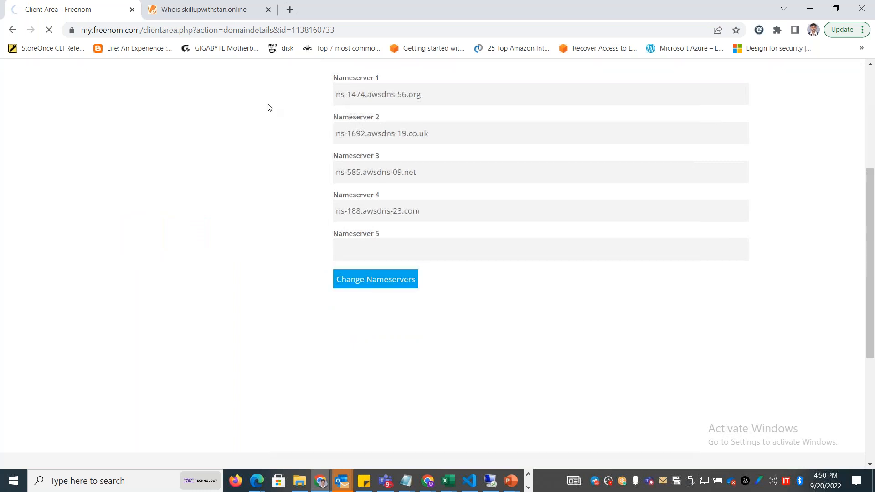
pyautogui.moveTo(871, 198); pyautogui.dragTo(874, 107)
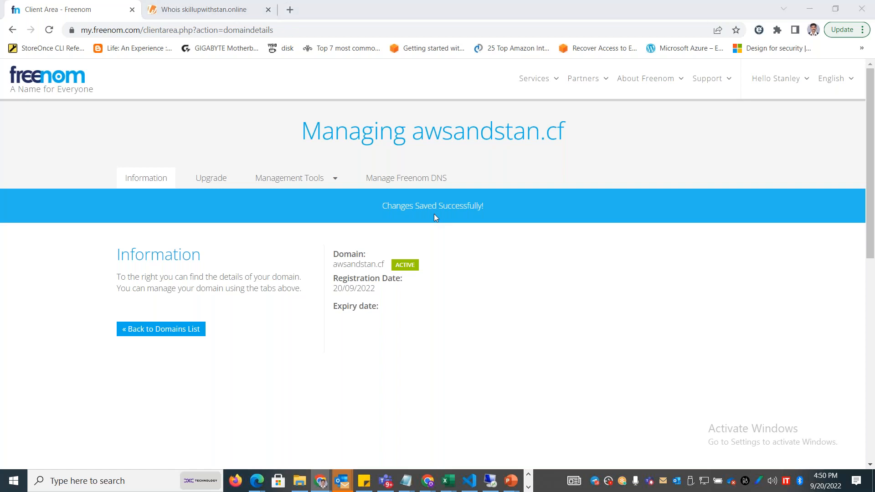
# - Switch to the remote session and query the NS records of awsandstan.cf in nslookup with set type=NS
pyautogui.hotkey('alt', 'Tab')
pyautogui.press('Tab')
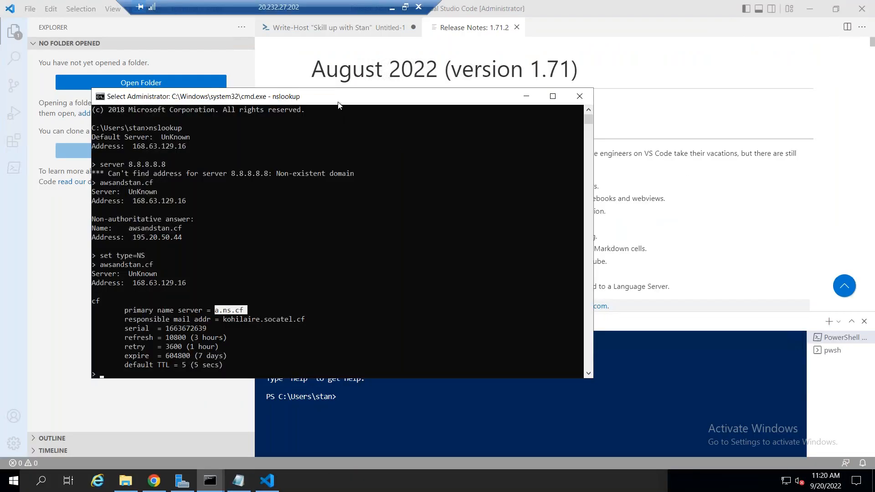
pyautogui.moveTo(337, 104); pyautogui.dragTo(339, 66)
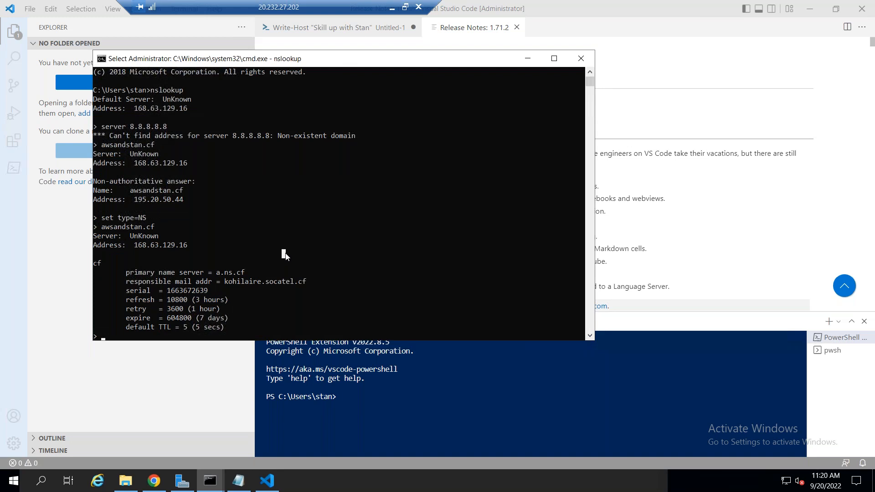
pyautogui.write('set type')
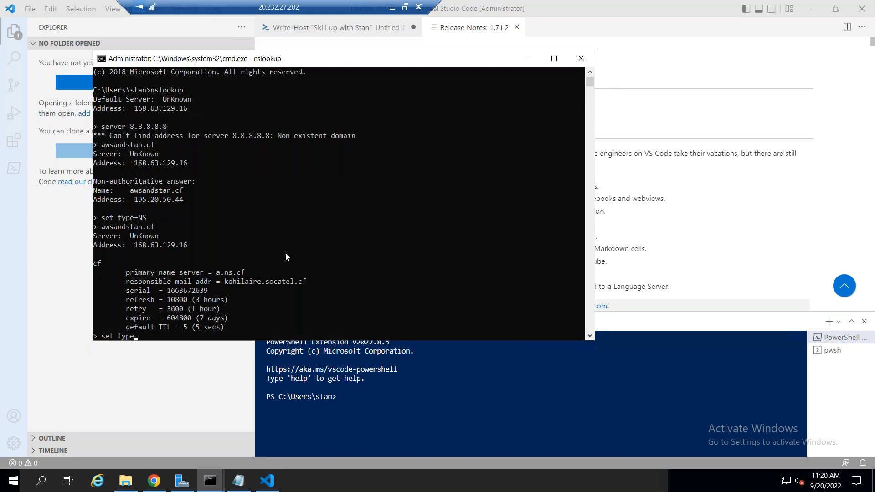
pyautogui.write('=NS')
pyautogui.press('Return')
pyautogui.press('Up')
pyautogui.press('Up')
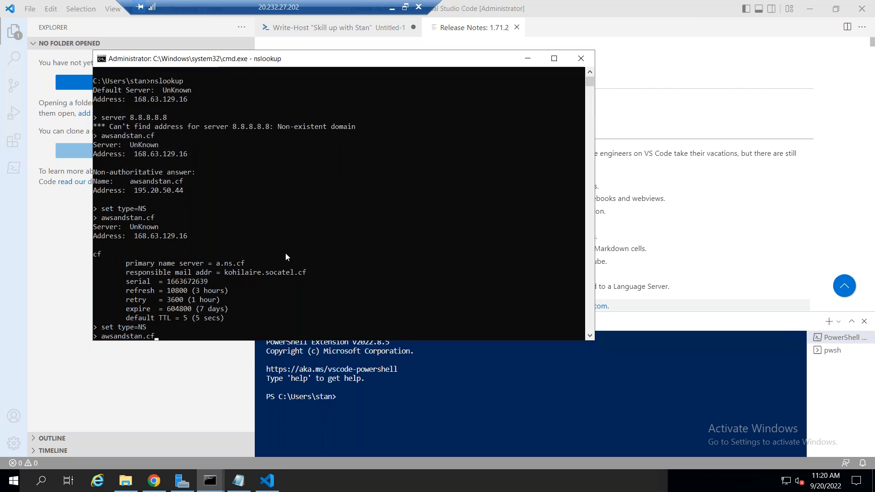
pyautogui.press('Return')
# - Highlight the returned AWS nameservers and the queried domain in the nslookup output
pyautogui.moveTo(296, 272); pyautogui.dragTo(214, 277)
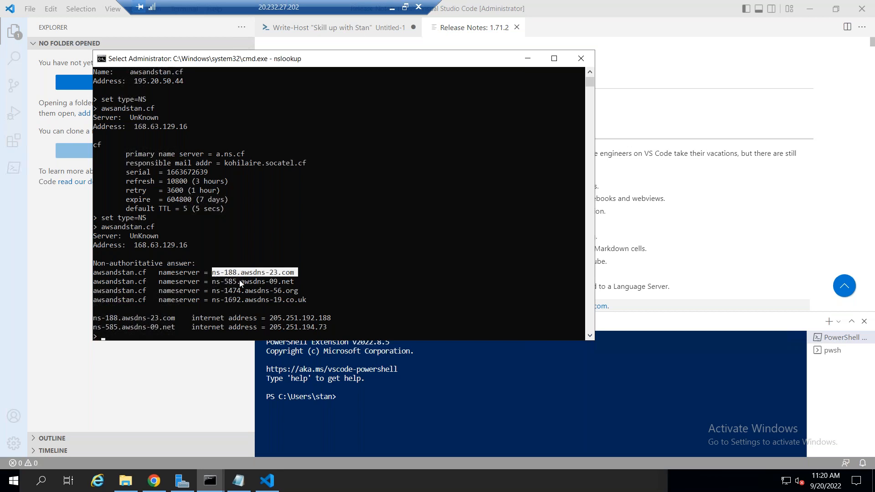
pyautogui.moveTo(242, 280); pyautogui.dragTo(266, 280)
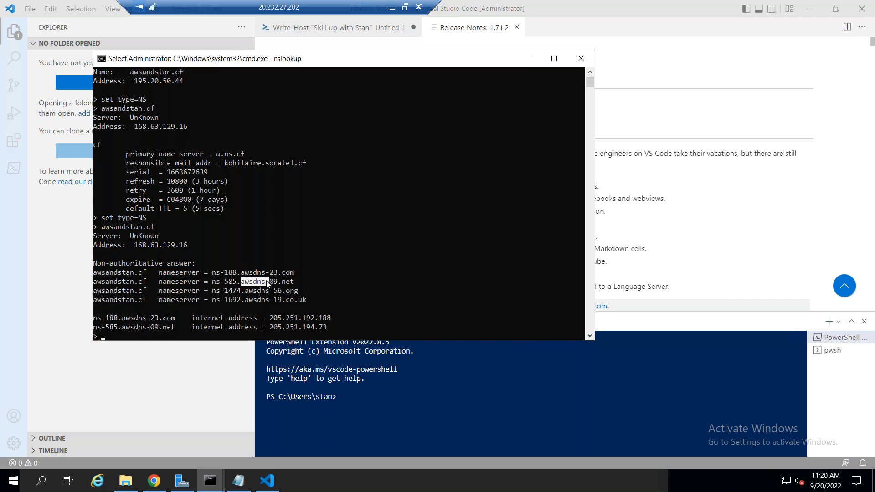
pyautogui.moveTo(267, 281); pyautogui.dragTo(272, 281)
pyautogui.click(102, 227)
pyautogui.moveTo(140, 231); pyautogui.dragTo(156, 231)
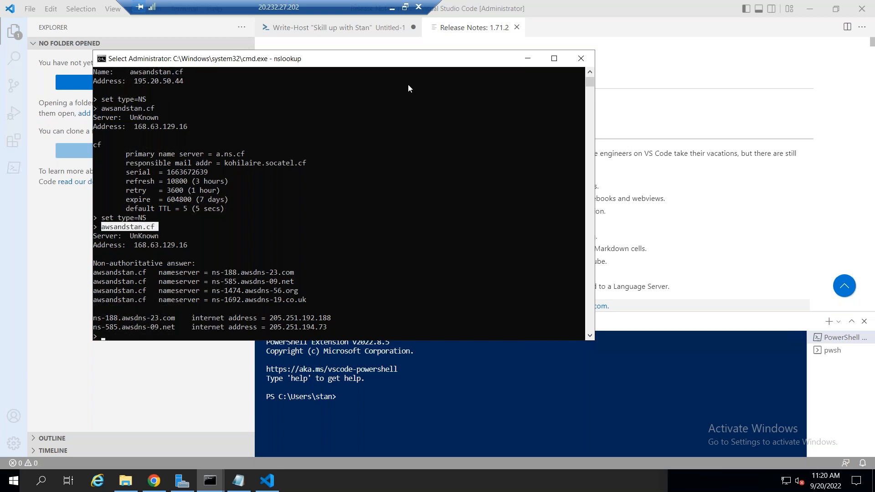
# - Minimize the remote session, switch to the Route 53 console, and start a new awsandstan.cf record named server1
pyautogui.click(392, 7)
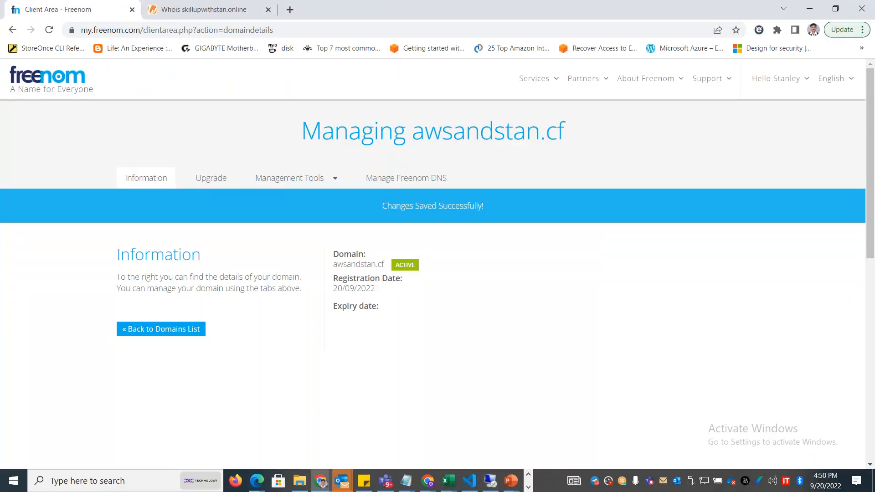
pyautogui.hotkey('alt', 'Tab')
pyautogui.hotkey('alt', 'Tab')
pyautogui.hotkey('alt', 'Tab')
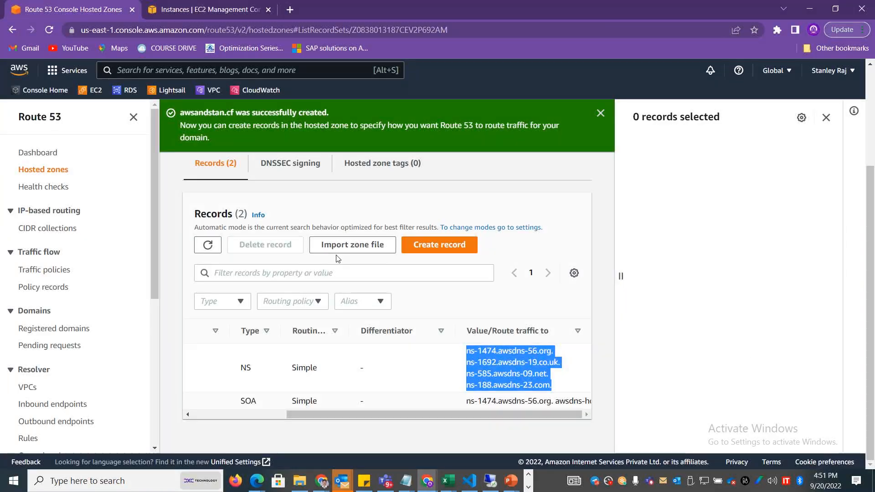
pyautogui.click(431, 252)
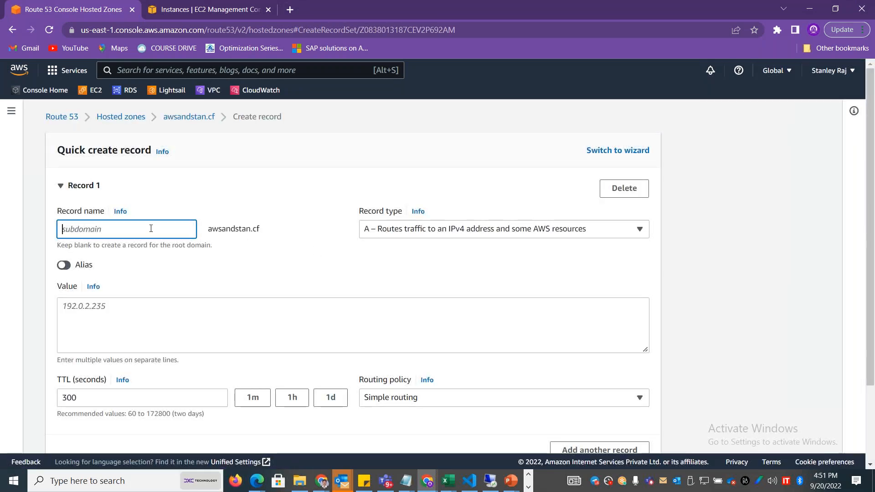
pyautogui.write('server1')
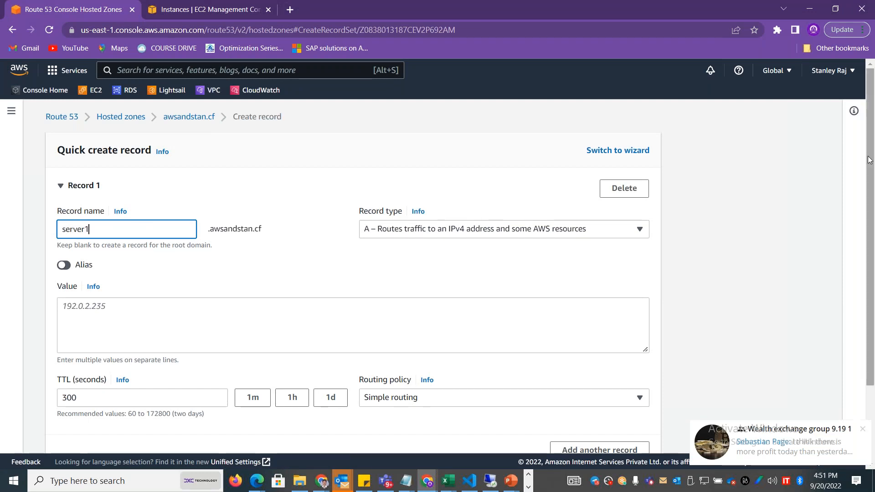
pyautogui.scroll(-1, 873, 214)
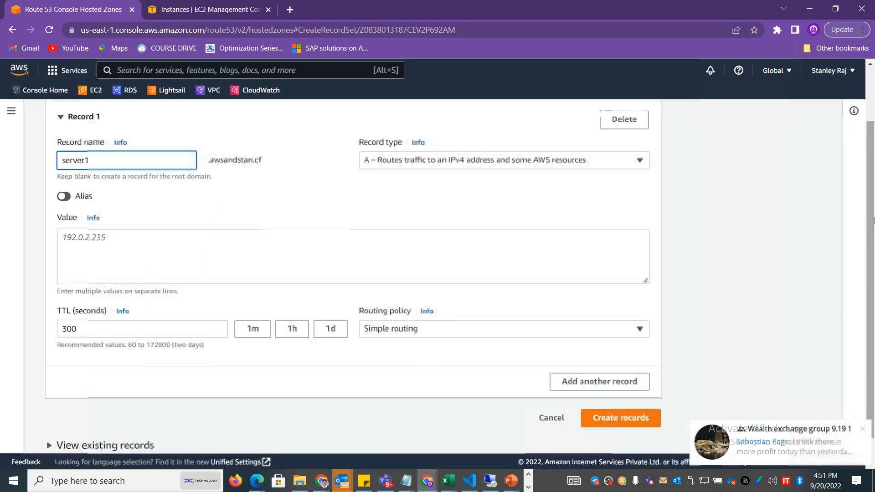
# - Set the server1 record's value to fileserver2's public IPv4 address, 65.0.132.151, copied from the EC2 instance details
pyautogui.click(186, 7)
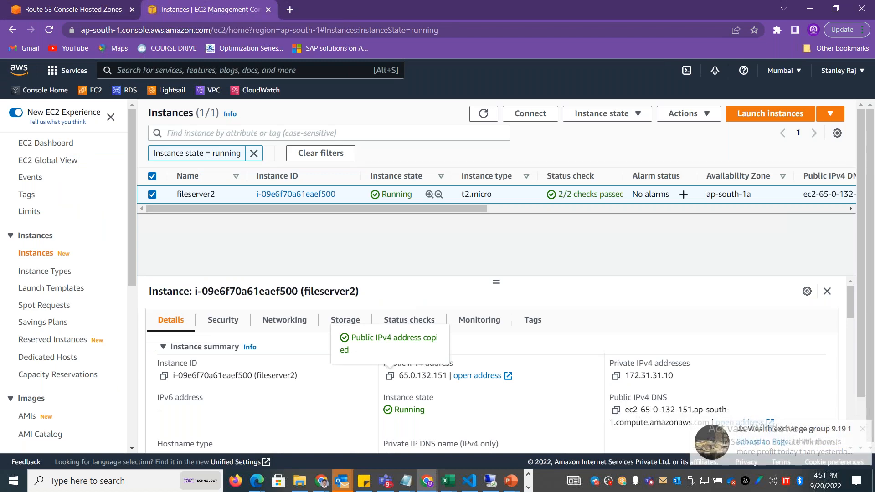
pyautogui.hotkey('ctrl', 'Tab')
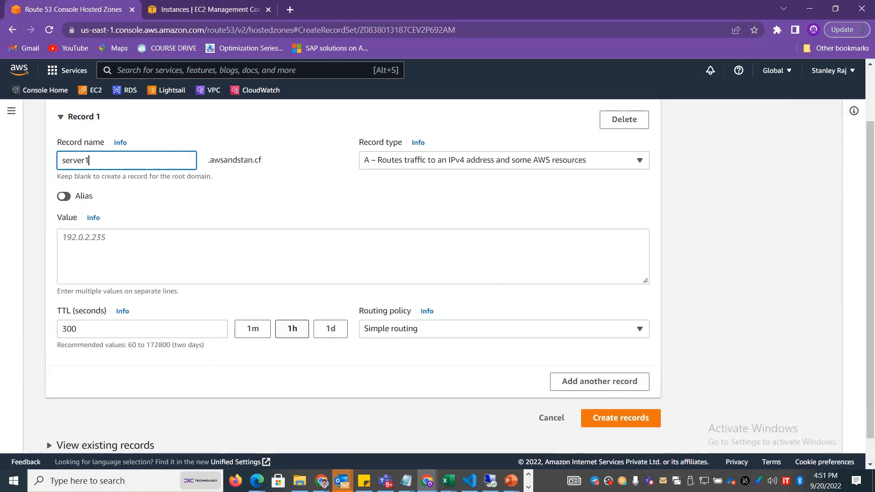
pyautogui.click(97, 233)
pyautogui.hotkey('ctrl', 'v')
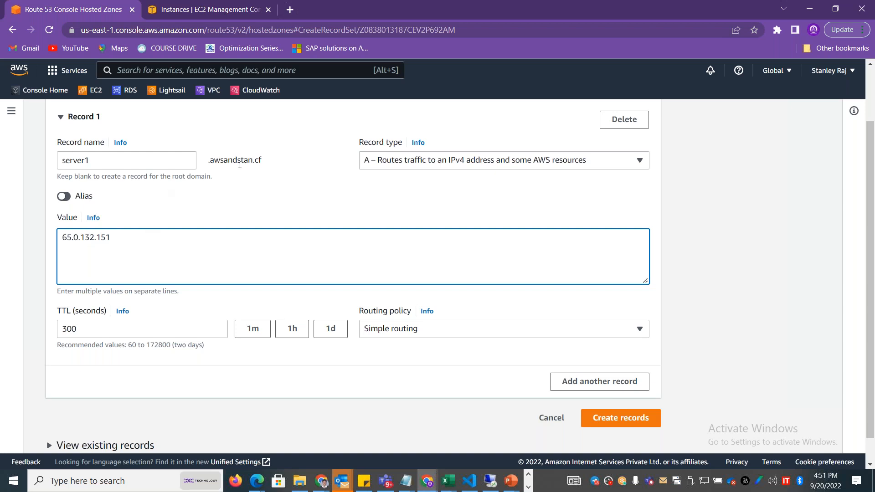
# - Review the available record types, keep type A with simple routing, and create the server1 record
pyautogui.click(425, 162)
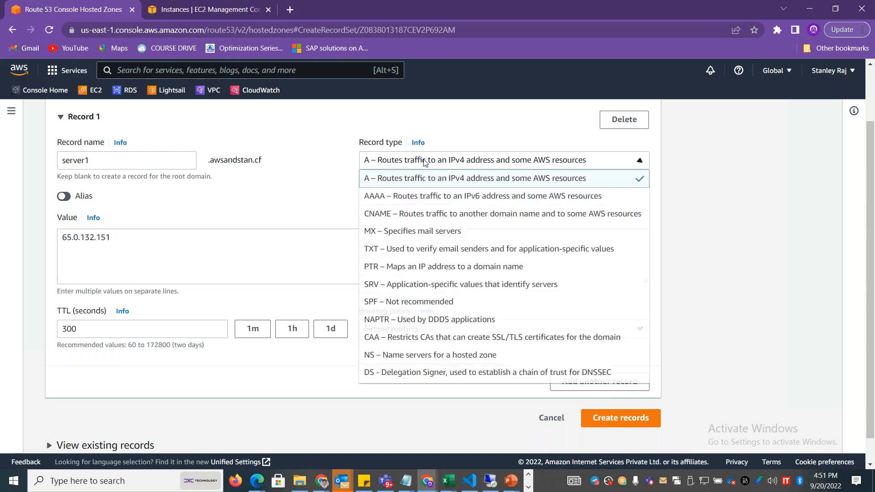
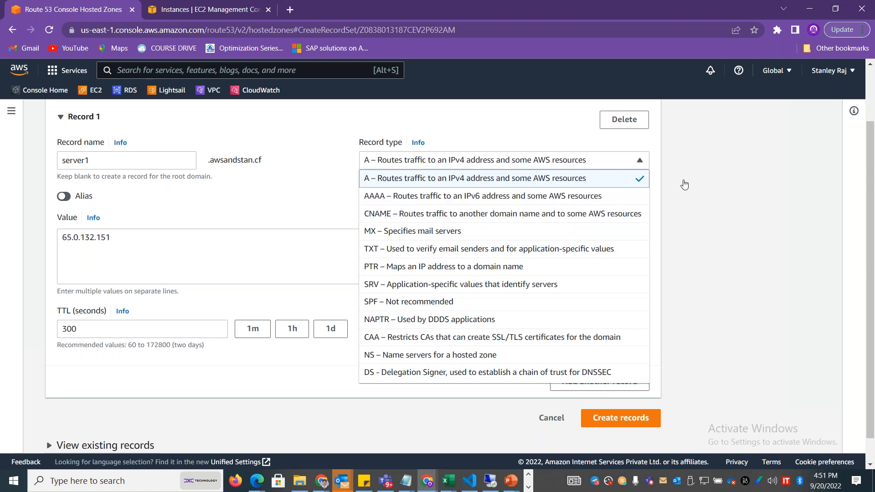
pyautogui.click(757, 224)
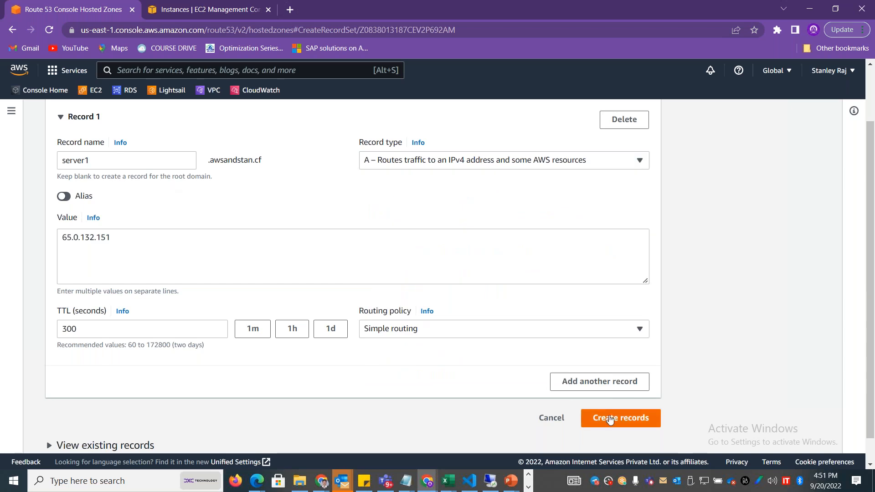
pyautogui.click(610, 418)
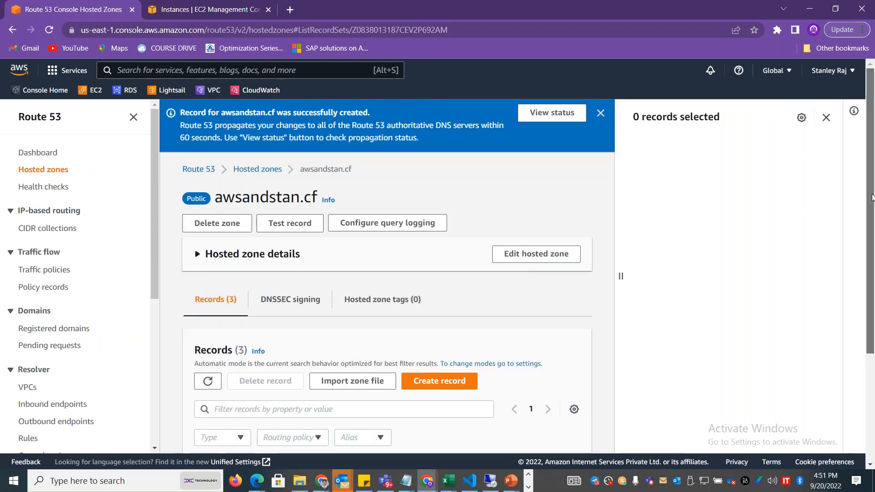
pyautogui.scroll(-3, 874, 294)
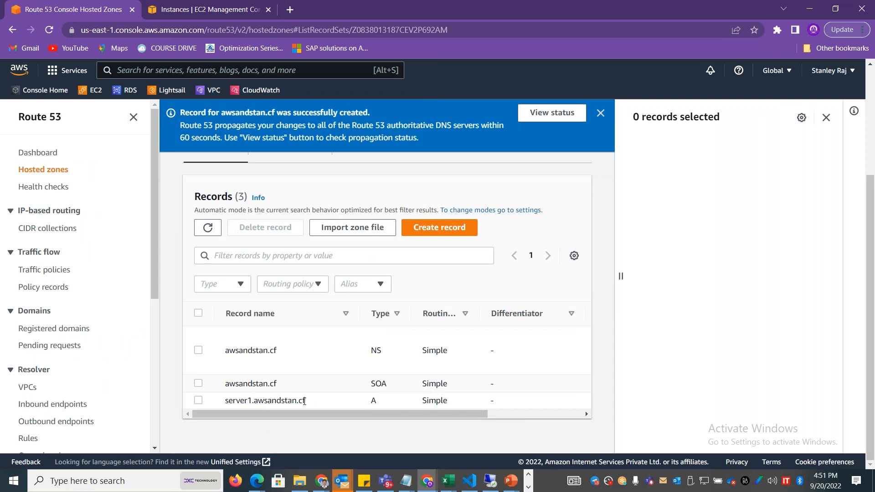
# - Start another record in the awsandstan.cf zone with type CNAME and record name sss
pyautogui.click(439, 227)
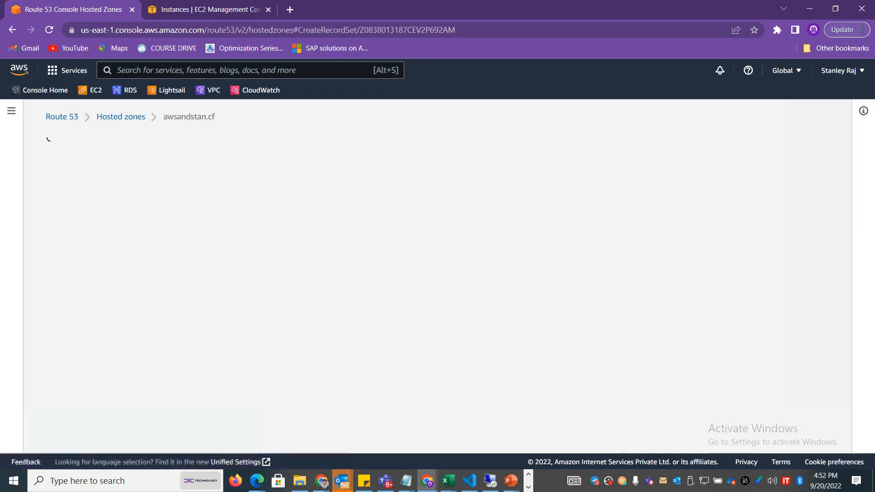
pyautogui.click(408, 233)
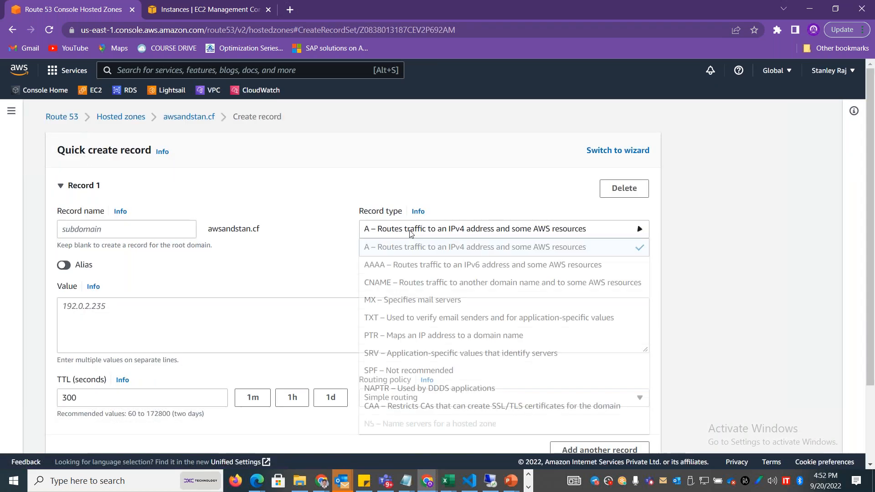
pyautogui.click(396, 286)
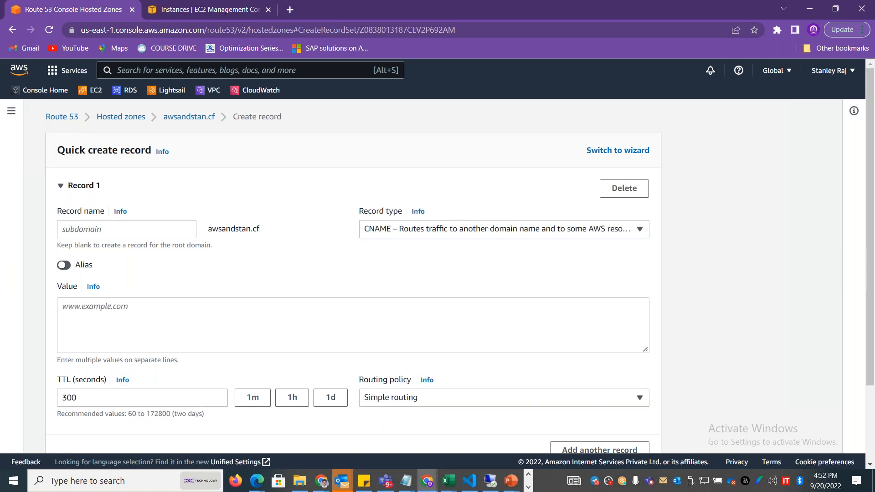
pyautogui.click(153, 227)
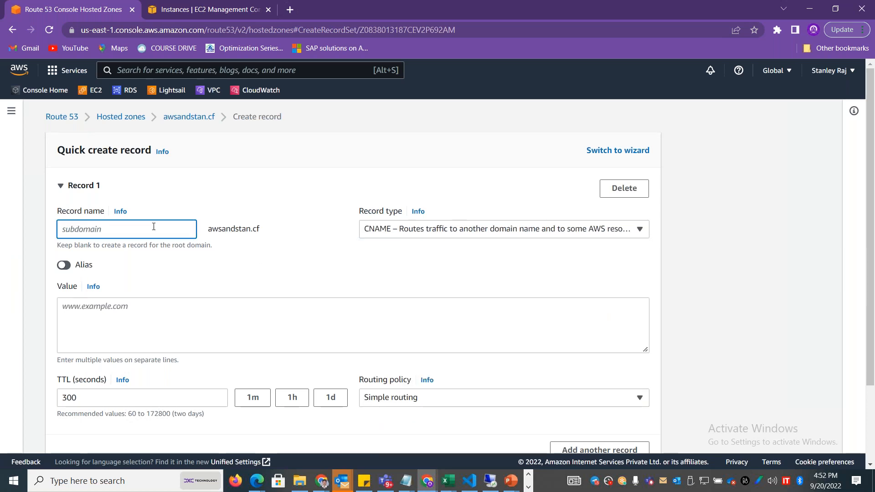
pyautogui.write('www')
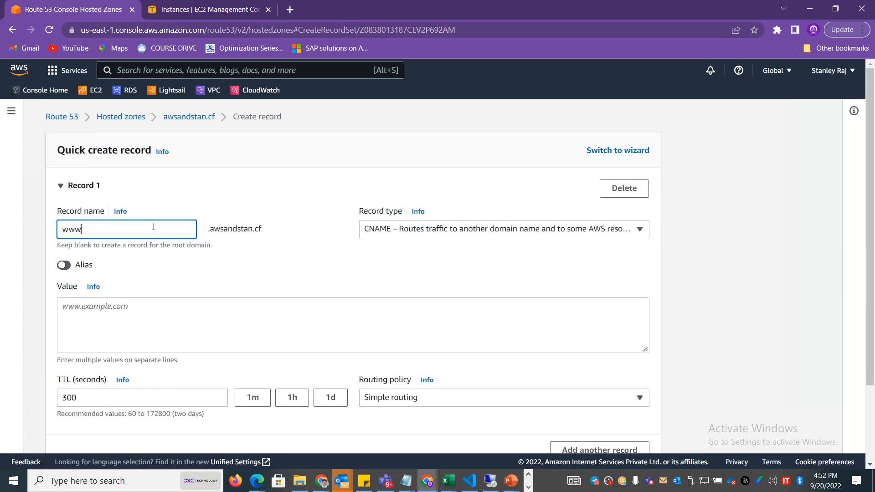
pyautogui.press('BackSpace')
pyautogui.press('BackSpace')
pyautogui.press('BackSpace')
pyautogui.write('sss')
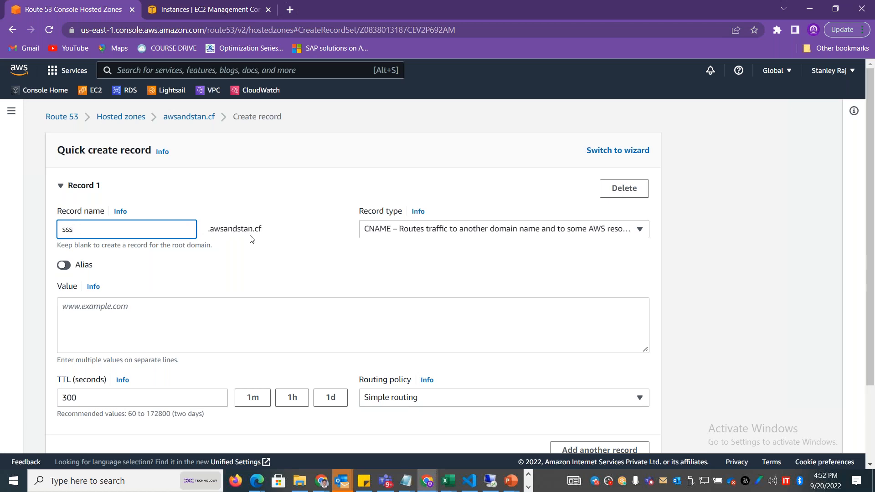
# - Set the sss CNAME record's value to server1.awsandstan.cf and create the record with simple routing
pyautogui.click(197, 316)
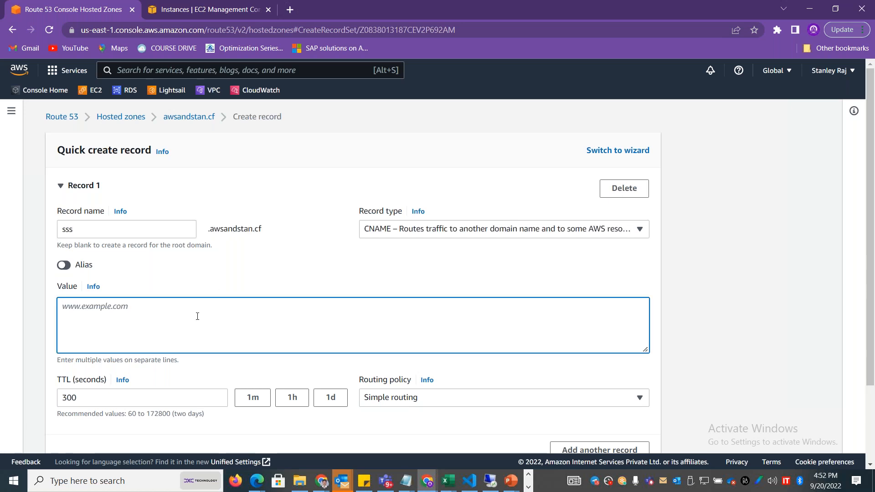
pyautogui.write('server')
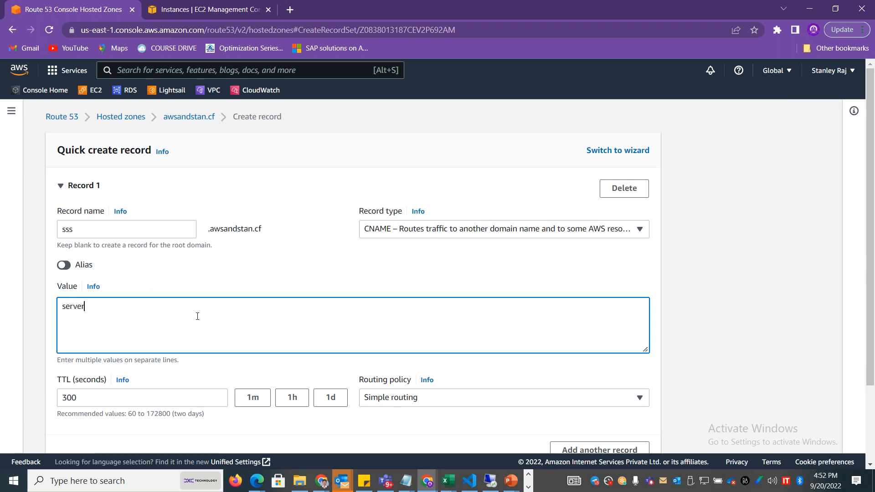
pyautogui.write('1.awsand')
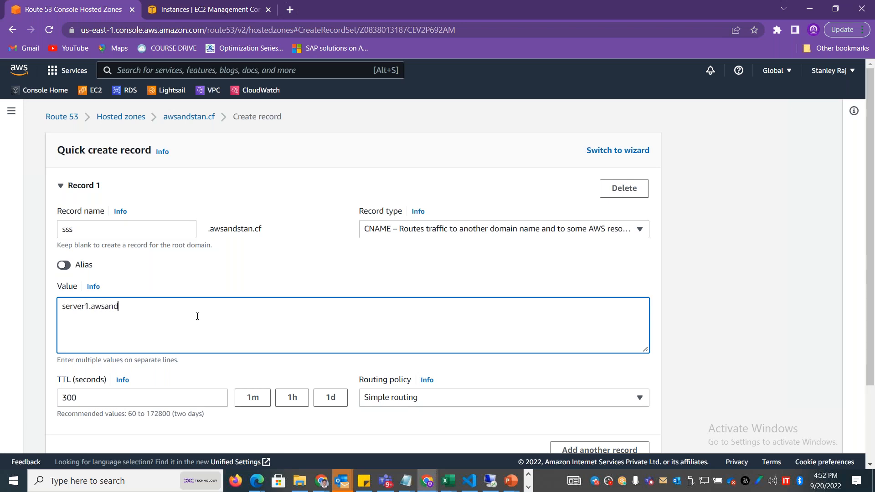
pyautogui.write('stan.cf')
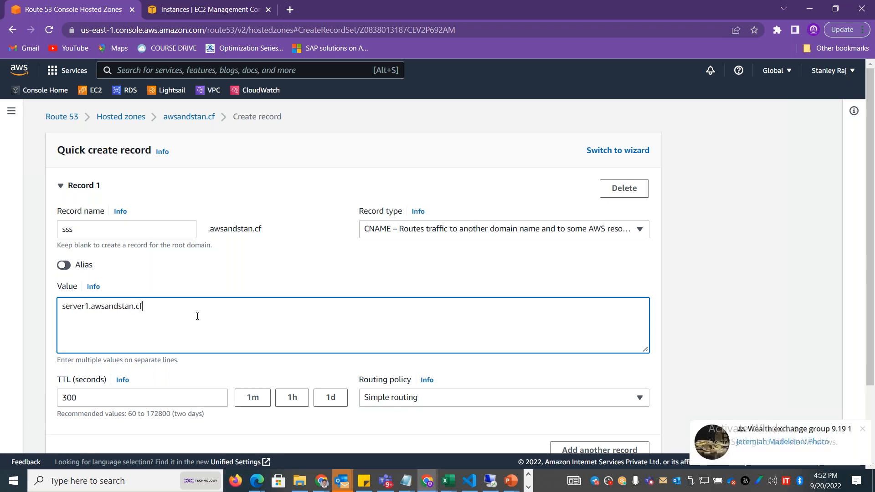
pyautogui.moveTo(874, 287); pyautogui.dragTo(874, 290)
pyautogui.scroll(-3, 874, 290)
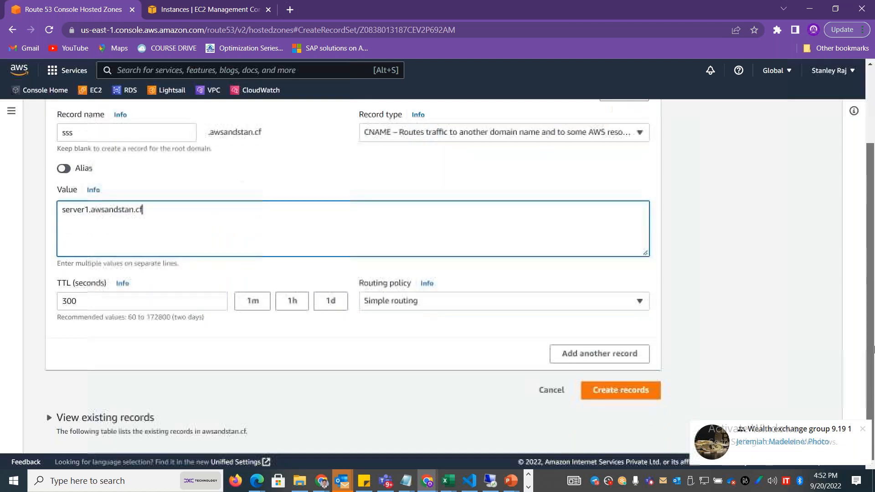
pyautogui.click(631, 390)
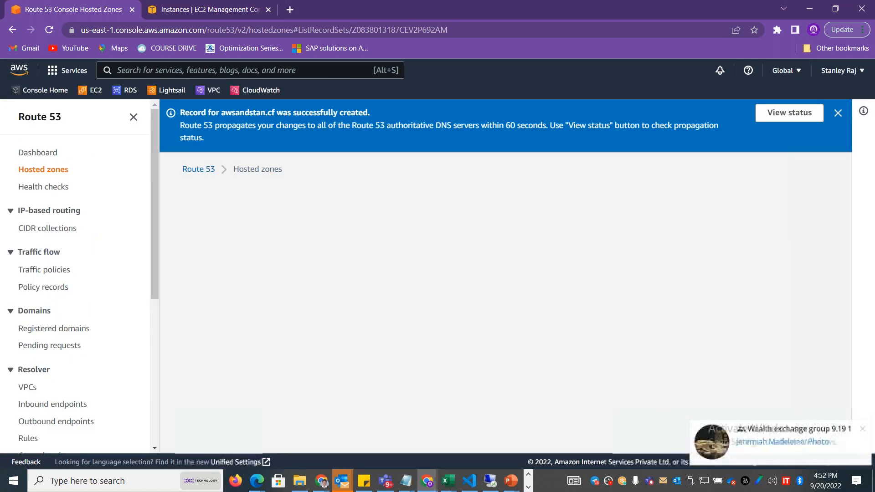
# - Test the A record by loading server1.awsandstan.cf in a new browser tab, check the page text, and close the tab
pyautogui.scroll(-4, 291, 349)
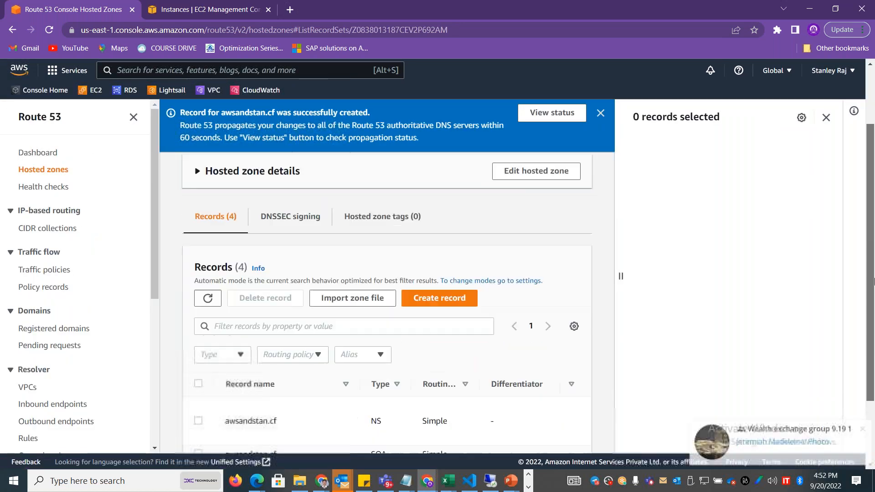
pyautogui.moveTo(315, 413); pyautogui.dragTo(227, 389)
pyautogui.doubleClick(386, 401)
pyautogui.click(329, 437)
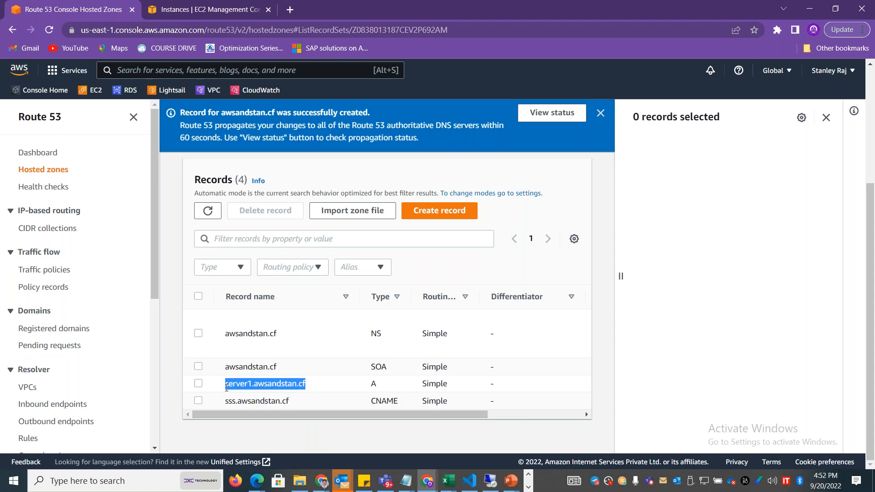
pyautogui.click(291, 10)
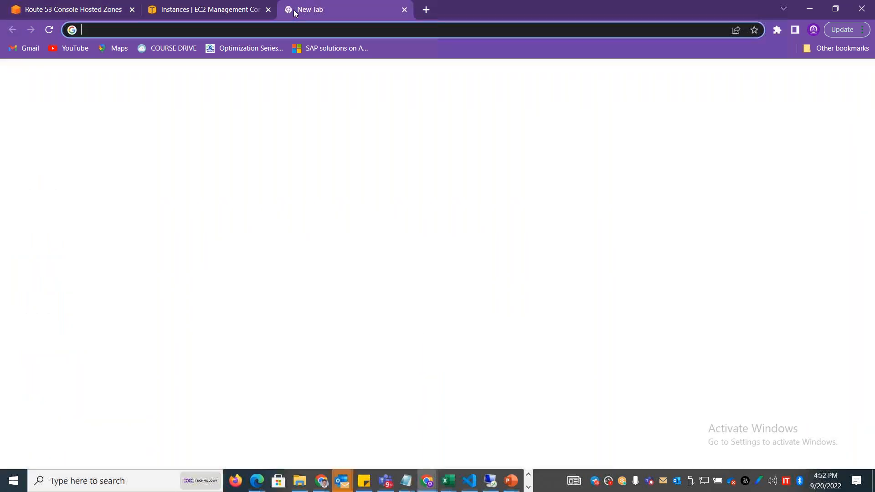
pyautogui.write('server1.awsandstan.cf')
pyautogui.press('Return')
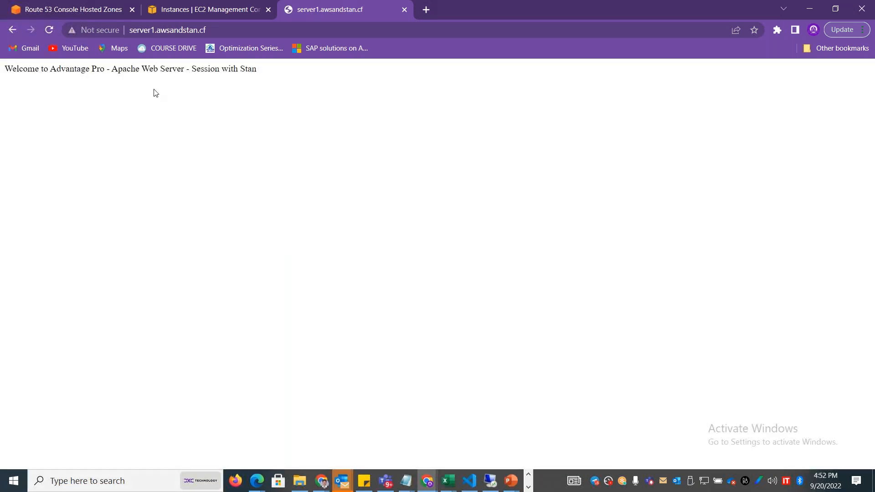
pyautogui.moveTo(23, 69); pyautogui.dragTo(132, 67)
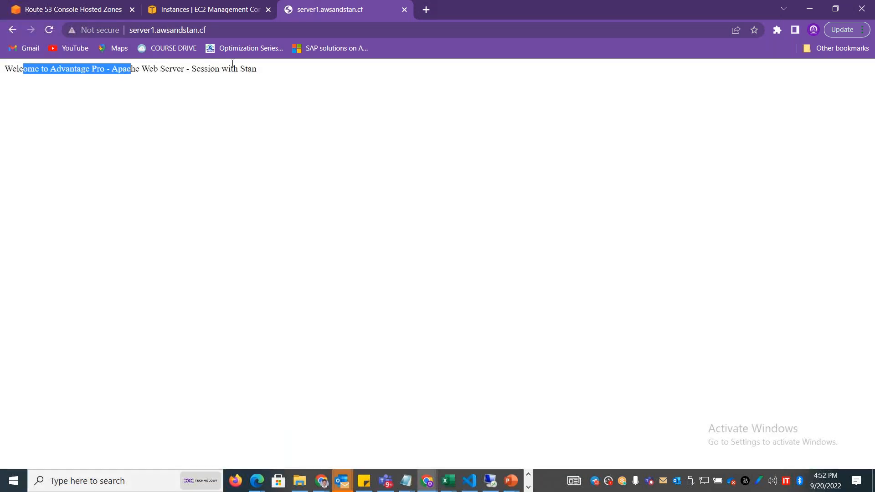
pyautogui.moveTo(252, 68); pyautogui.dragTo(182, 68)
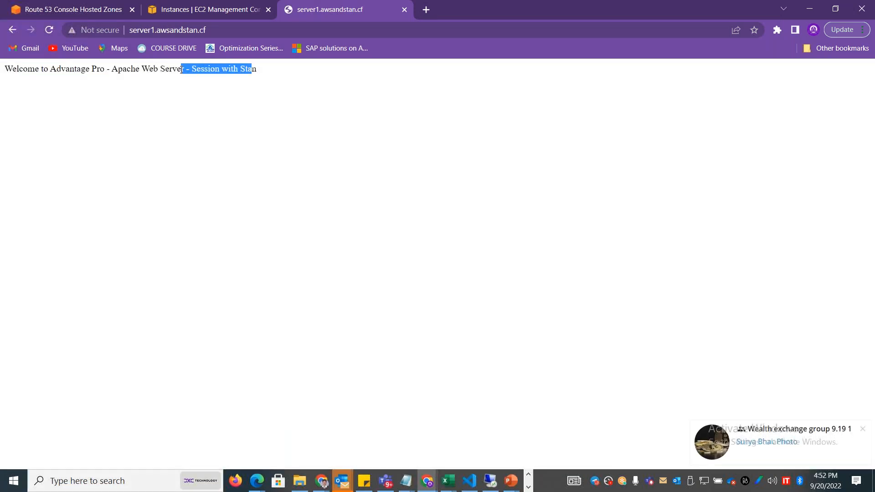
pyautogui.click(404, 10)
# - Copy the CNAME record's name, sss.awsandstan.cf, and load it in a new browser tab to check the page it serves
pyautogui.moveTo(294, 404); pyautogui.dragTo(224, 402)
pyautogui.hotkey('ctrl', 'c')
pyautogui.click(290, 10)
pyautogui.hotkey('ctrl', 'v')
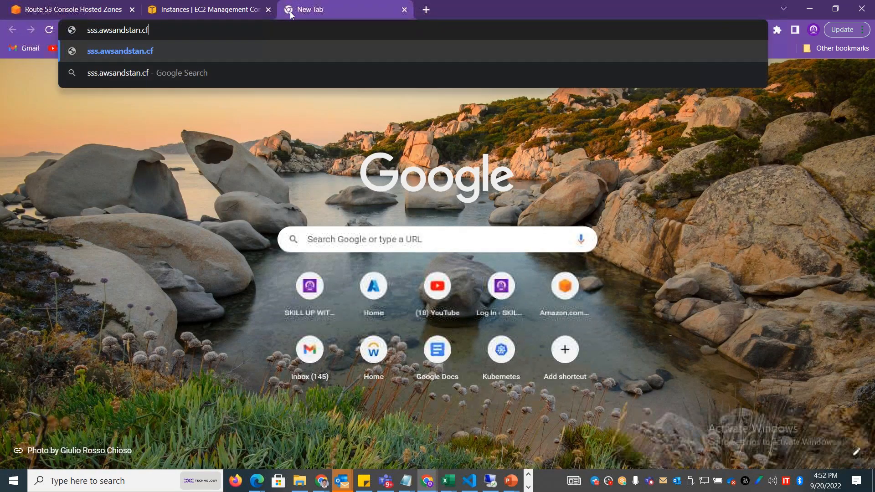
pyautogui.press('Return')
pyautogui.moveTo(263, 68); pyautogui.dragTo(2, 71)
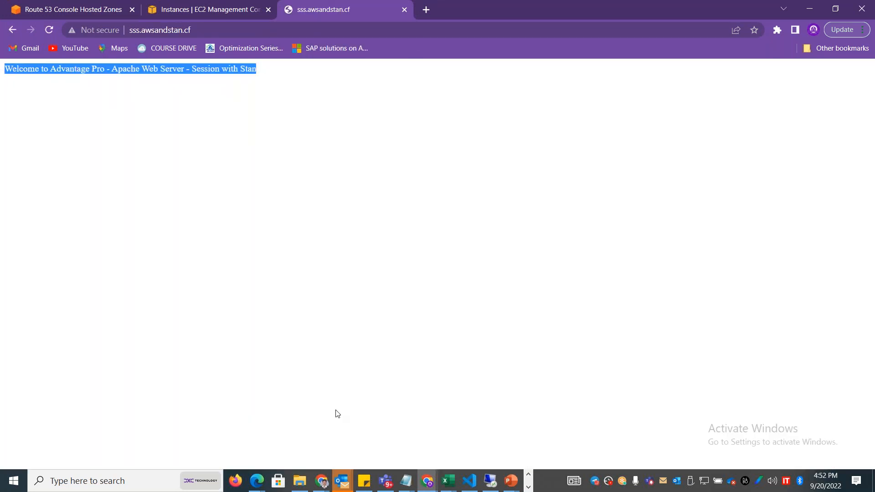
# - Switch to the remote session's nslookup prompt and set the query type to CNAME
pyautogui.click(491, 481)
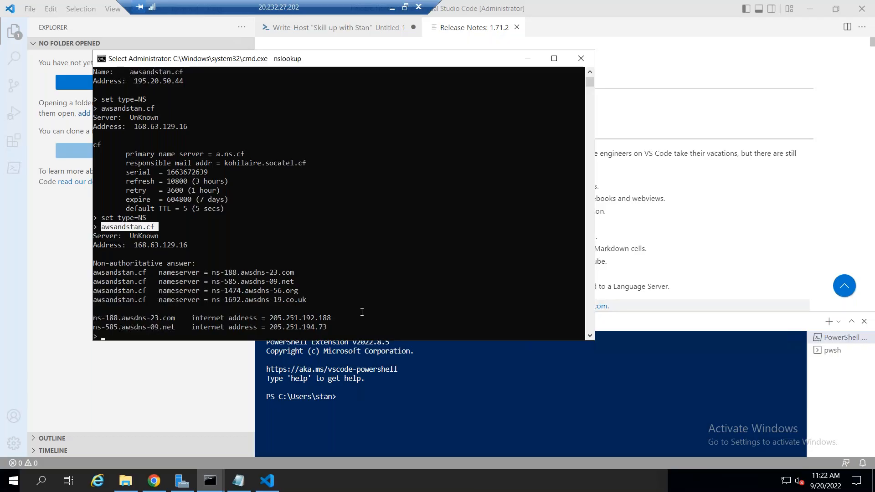
pyautogui.press('Escape')
pyautogui.write('set type')
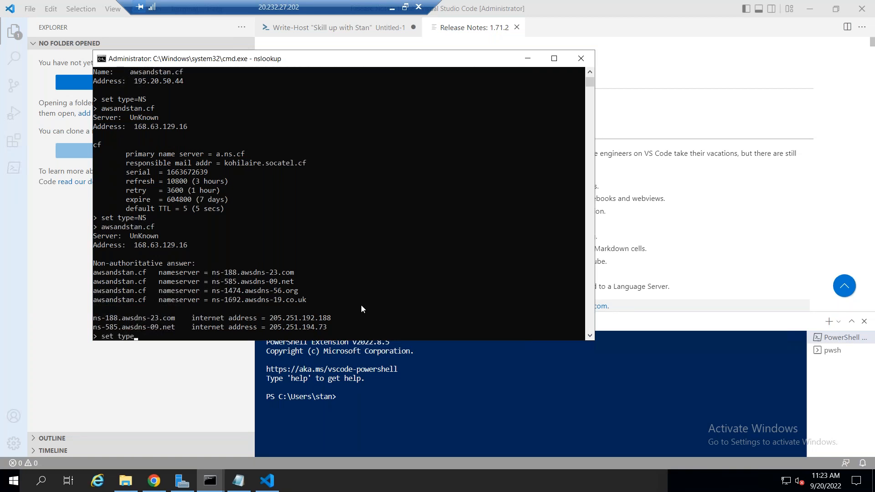
pyautogui.write('-CNAME')
pyautogui.press('BackSpace')
pyautogui.press('BackSpace')
pyautogui.press('BackSpace')
pyautogui.press('BackSpace')
pyautogui.write('CNAME')
pyautogui.press('Return')
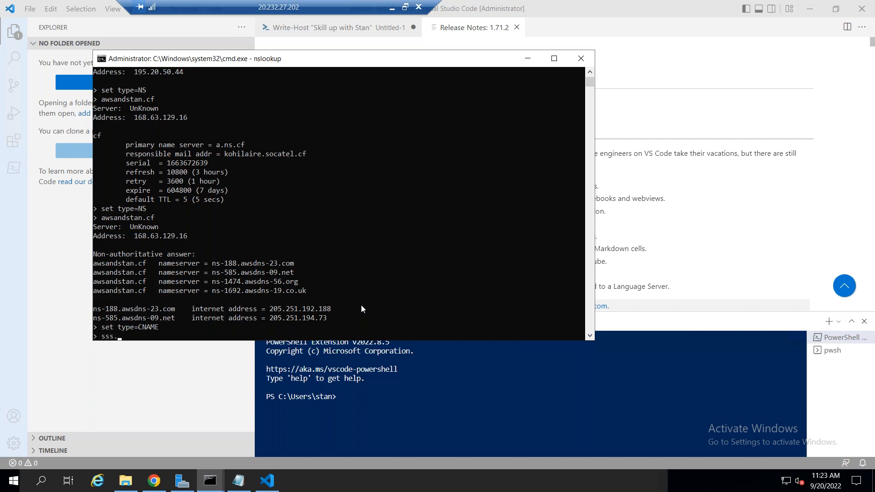
# - Query sss.awsandstan.cf in nslookup and examine the canonical name in the answer
pyautogui.write('sss.awsandstan.cf')
pyautogui.press('Return')
pyautogui.moveTo(262, 326); pyautogui.dragTo(355, 330)
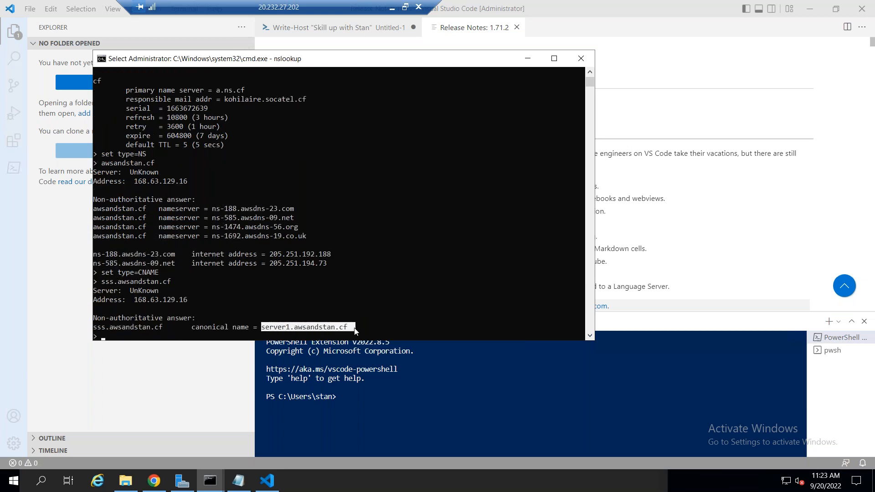
pyautogui.press('Return')
# - Set the nslookup query type to A, query server1.awsandstan.cf, and examine the returned address
pyautogui.write('set type')
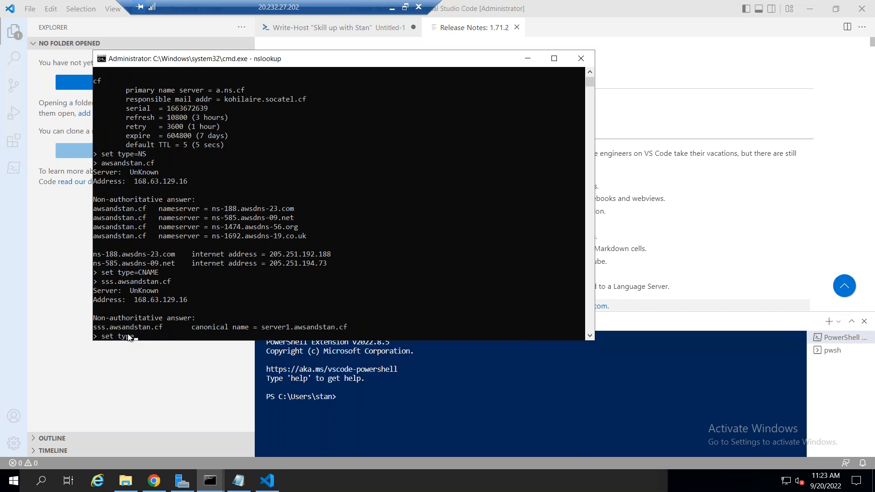
pyautogui.write('=A')
pyautogui.press('Return')
pyautogui.write('server1 stan')
pyautogui.press('BackSpace')
pyautogui.press('BackSpace')
pyautogui.press('BackSpace')
pyautogui.write('awsandstan.cf')
pyautogui.press('Return')
pyautogui.moveTo(134, 323); pyautogui.dragTo(191, 325)
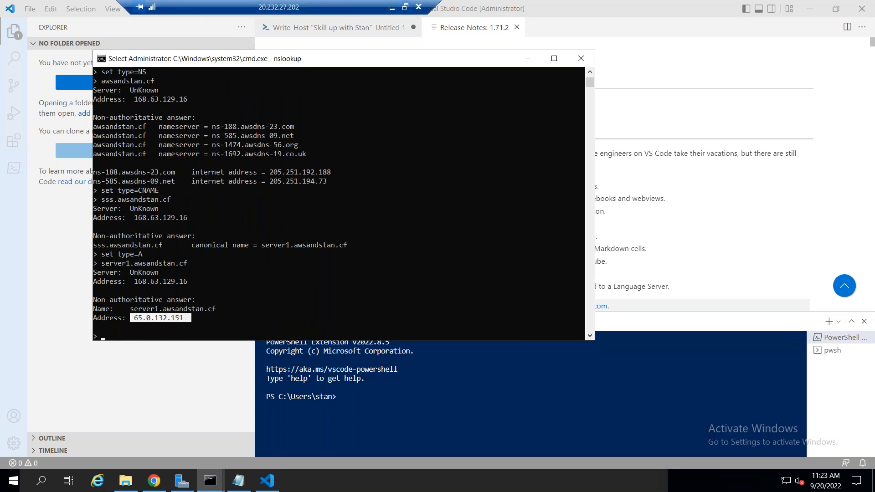
# - Compare the nslookup answers in the remote session with fileserver2's public IPv4 address in the EC2 console
pyautogui.click(391, 7)
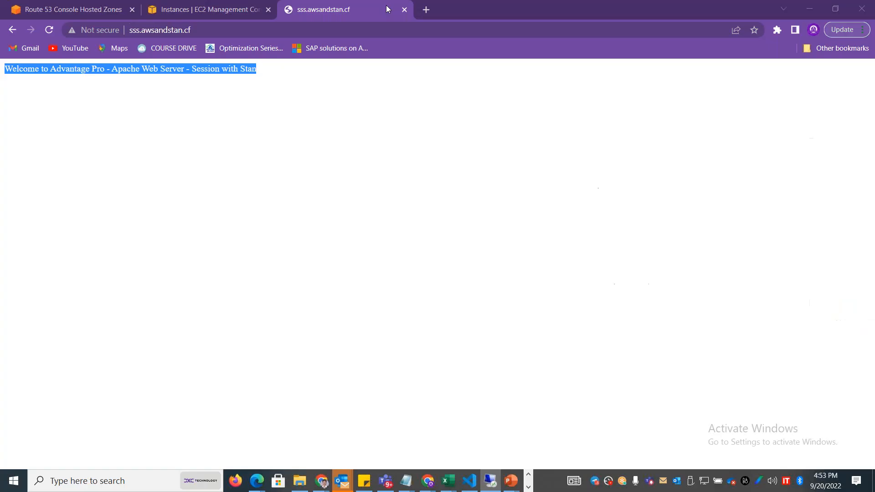
pyautogui.click(214, 15)
pyautogui.moveTo(400, 377); pyautogui.dragTo(435, 377)
pyautogui.hotkey('alt', 'Tab')
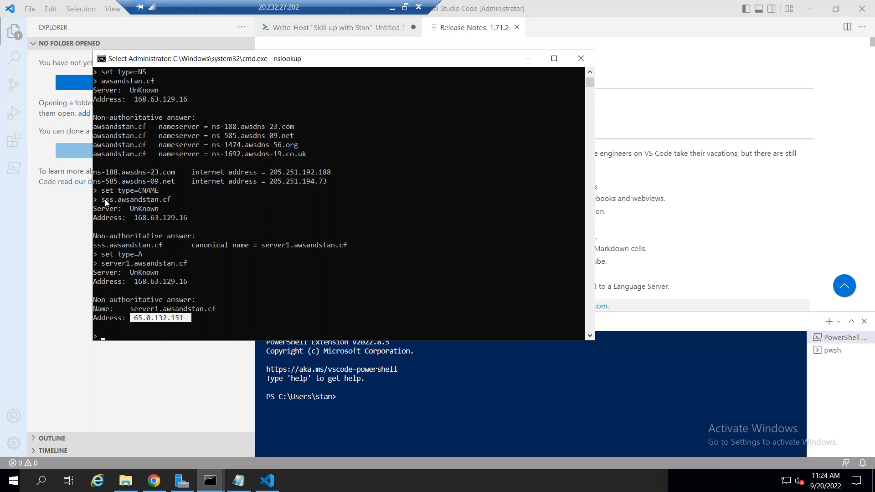
pyautogui.moveTo(103, 200); pyautogui.dragTo(196, 190)
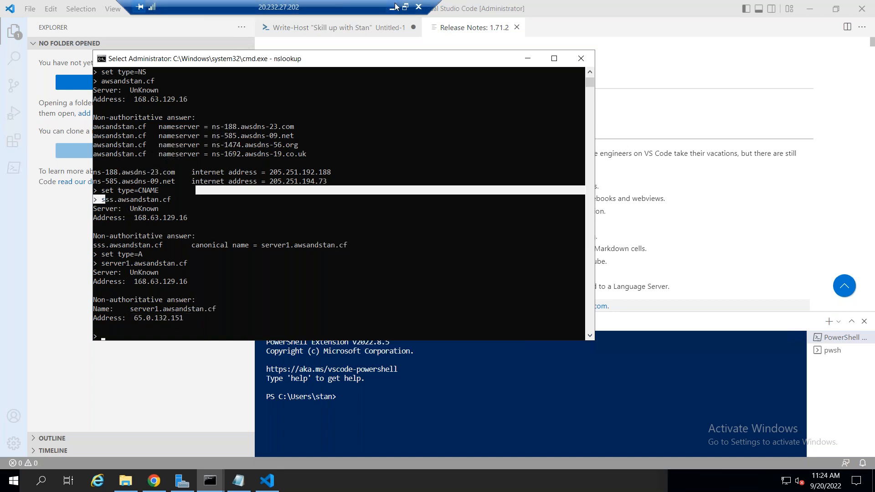
pyautogui.click(395, 7)
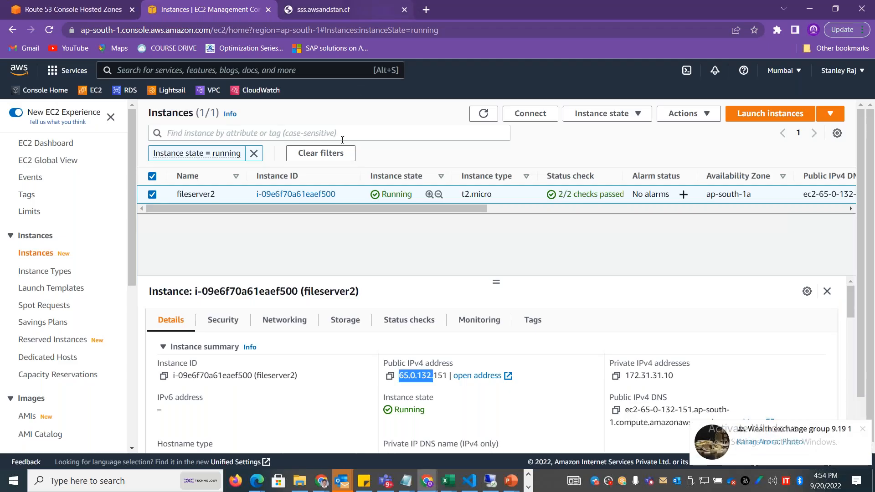
# - Start a new record in the awsandstan.cf zone with Alias enabled and review the available alias endpoint types
pyautogui.click(105, 9)
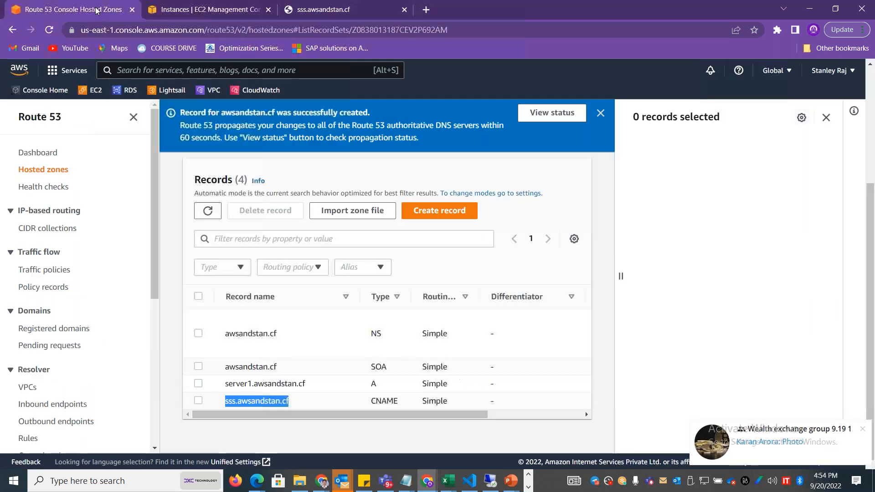
pyautogui.click(449, 213)
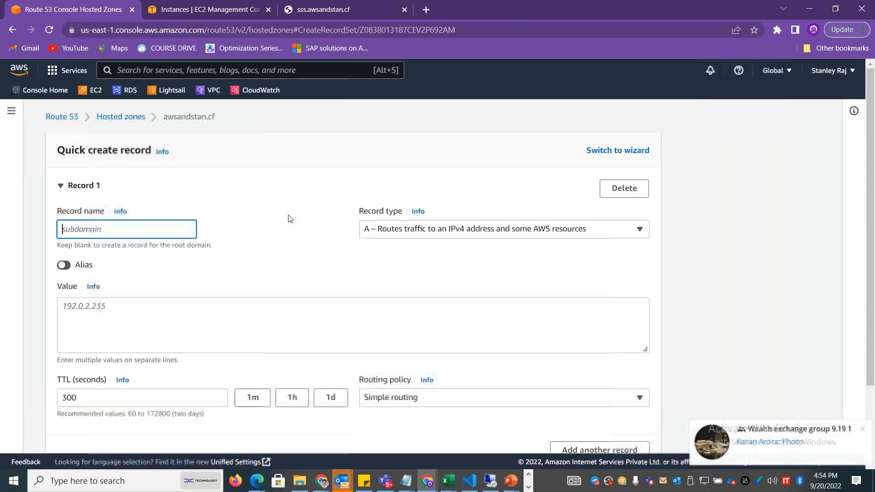
pyautogui.click(64, 266)
pyautogui.click(232, 306)
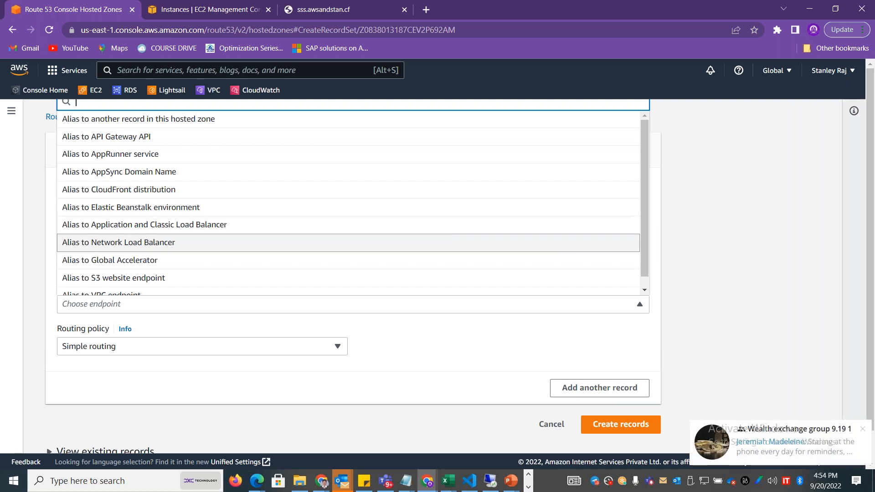
pyautogui.click(773, 302)
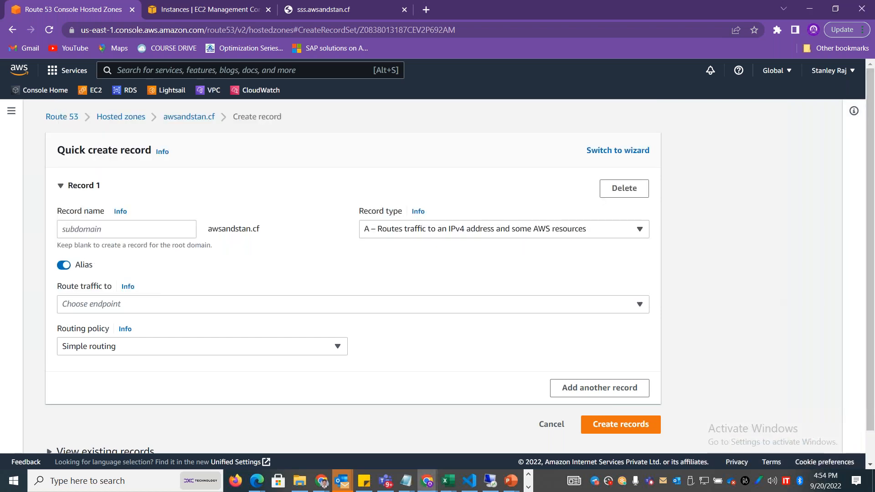
pyautogui.click(184, 304)
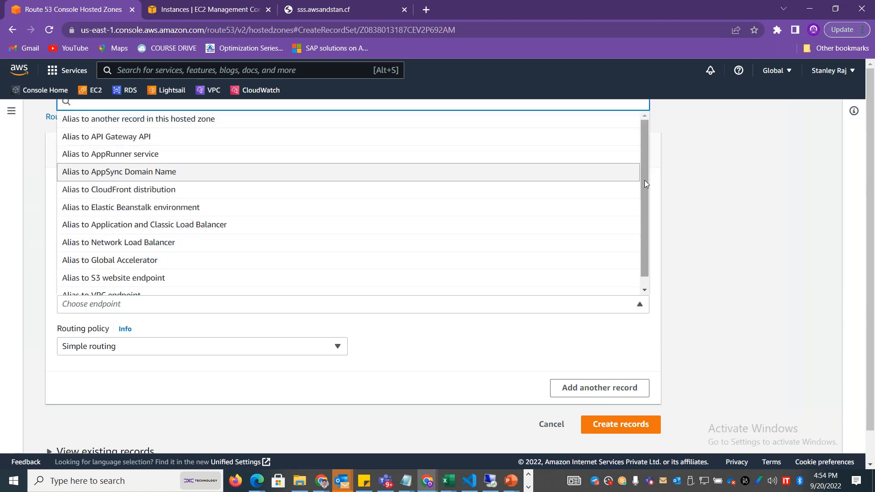
pyautogui.moveTo(645, 184); pyautogui.dragTo(644, 237)
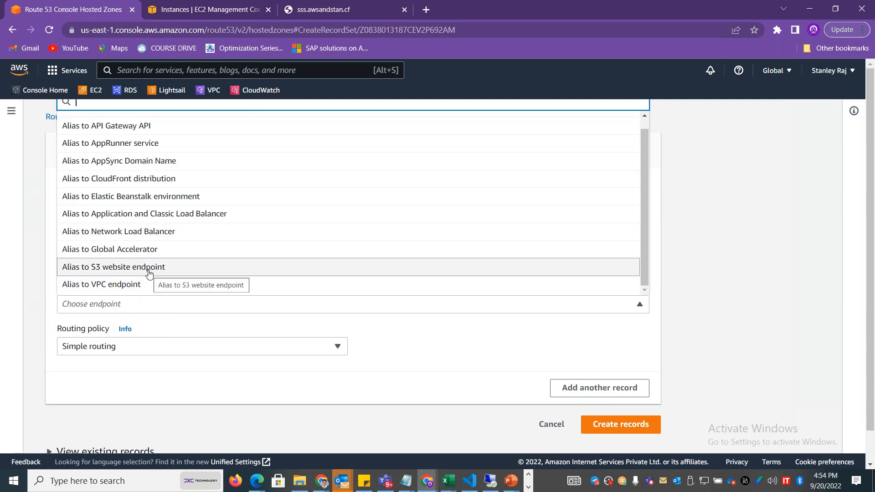
pyautogui.click(748, 328)
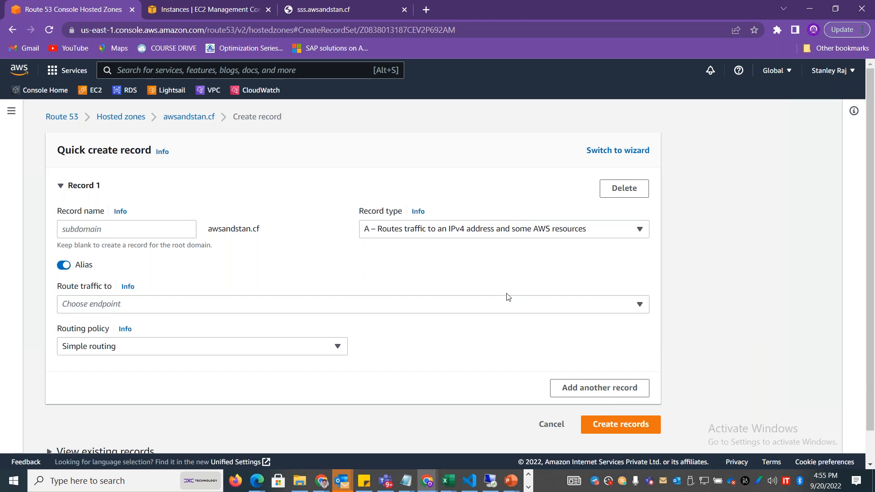
# - Leave the record form for the Route 53 dashboard, read the domain registration description, and open the Register domain page
pyautogui.click(62, 117)
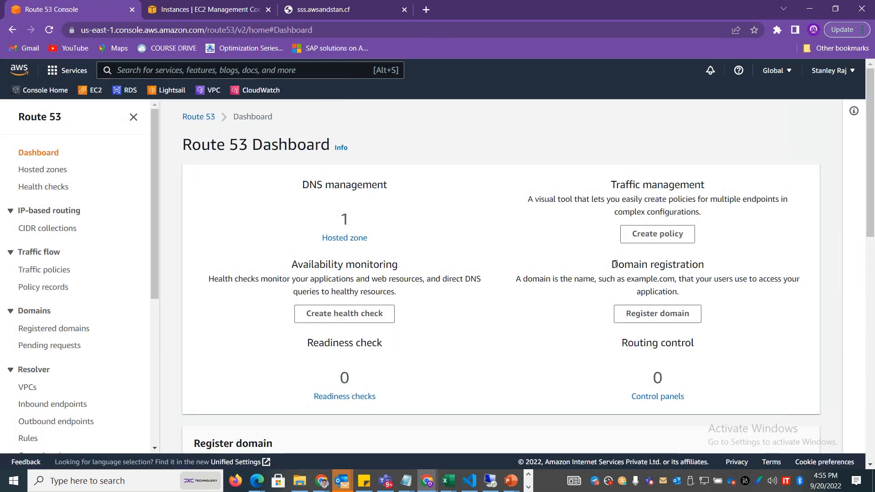
pyautogui.moveTo(615, 264); pyautogui.dragTo(729, 260)
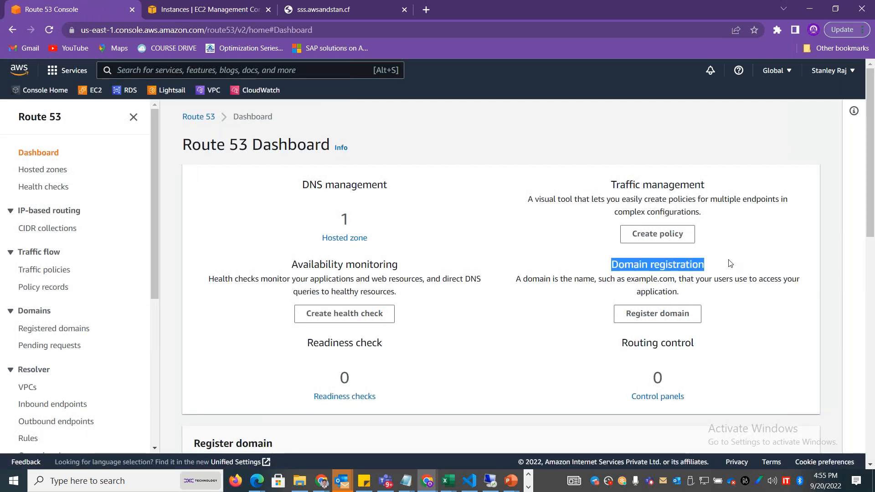
pyautogui.moveTo(684, 294); pyautogui.dragTo(522, 277)
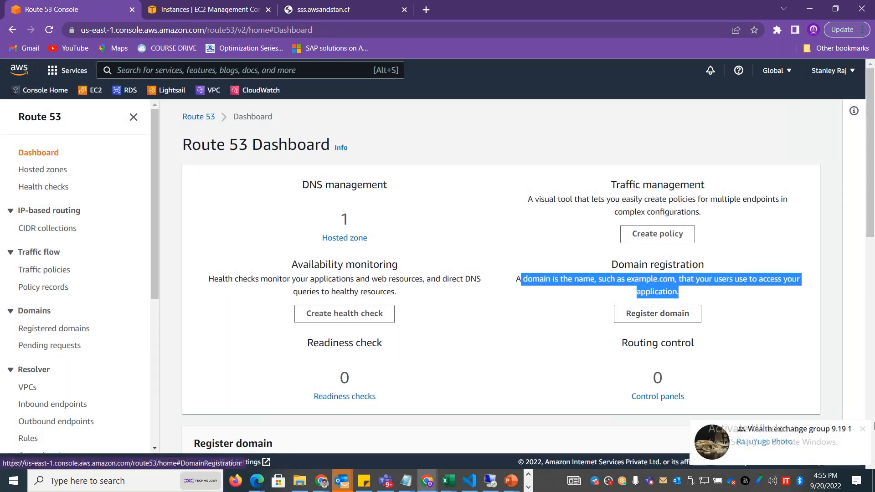
pyautogui.click(863, 429)
pyautogui.click(676, 319)
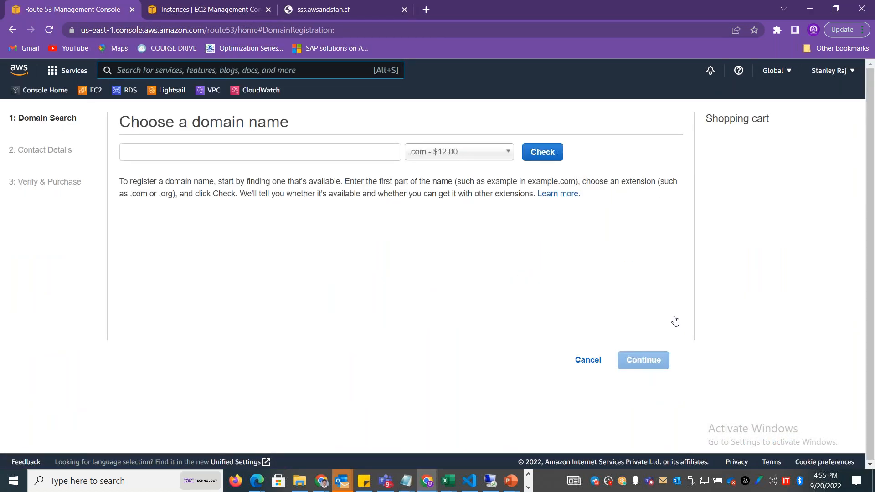
# - Review the domain extensions and prices on offer and read the instructions for registering a domain name
pyautogui.click(474, 161)
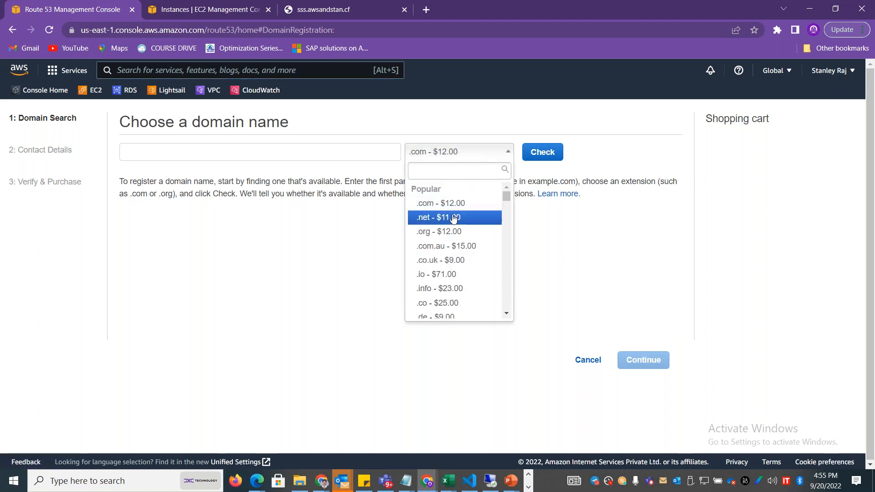
pyautogui.moveTo(507, 198)
pyautogui.mouseDown()
pyautogui.moveTo(510, 328)
pyautogui.moveTo(509, 198)
pyautogui.mouseUp()
pyautogui.click(274, 233)
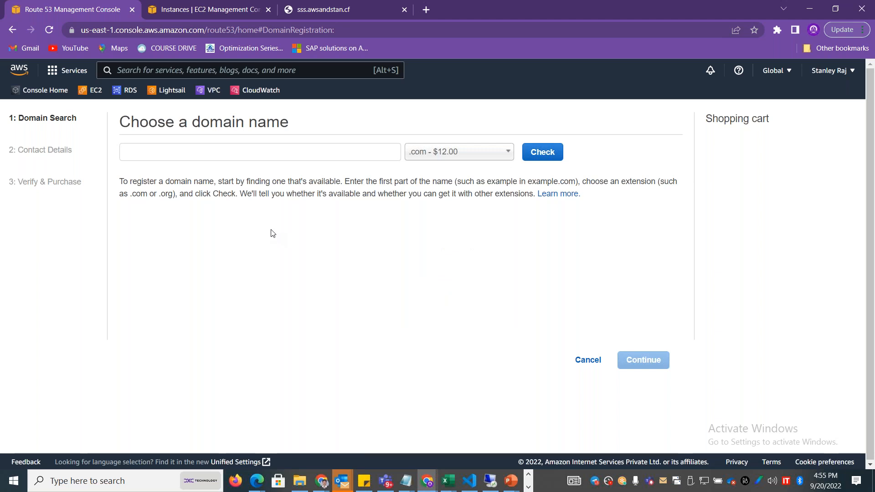
pyautogui.moveTo(152, 179); pyautogui.dragTo(241, 181)
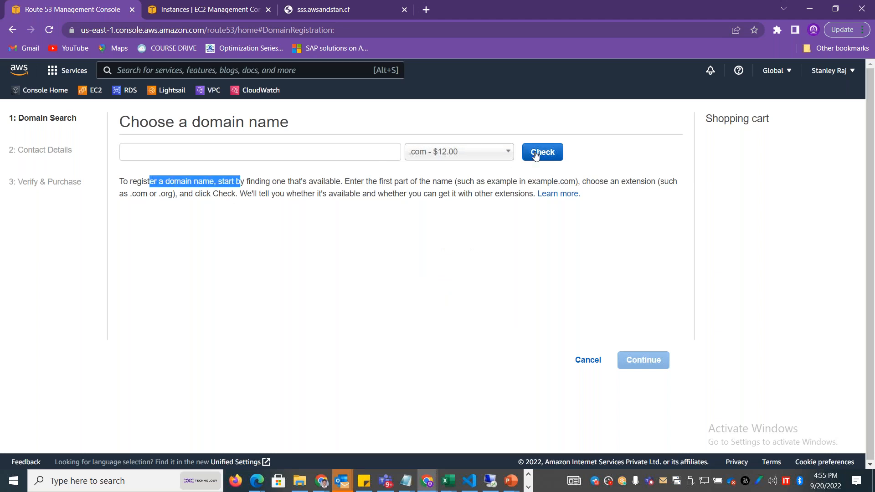
pyautogui.moveTo(665, 185); pyautogui.dragTo(684, 190)
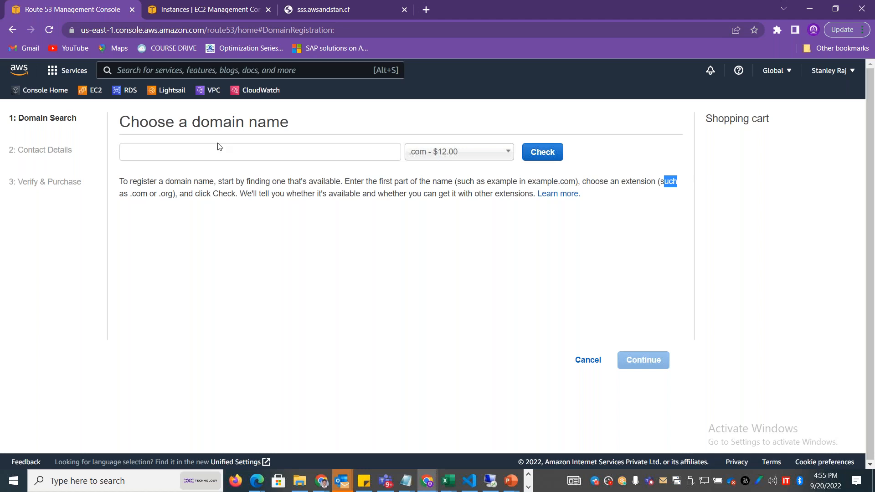
pyautogui.moveTo(136, 194); pyautogui.dragTo(170, 198)
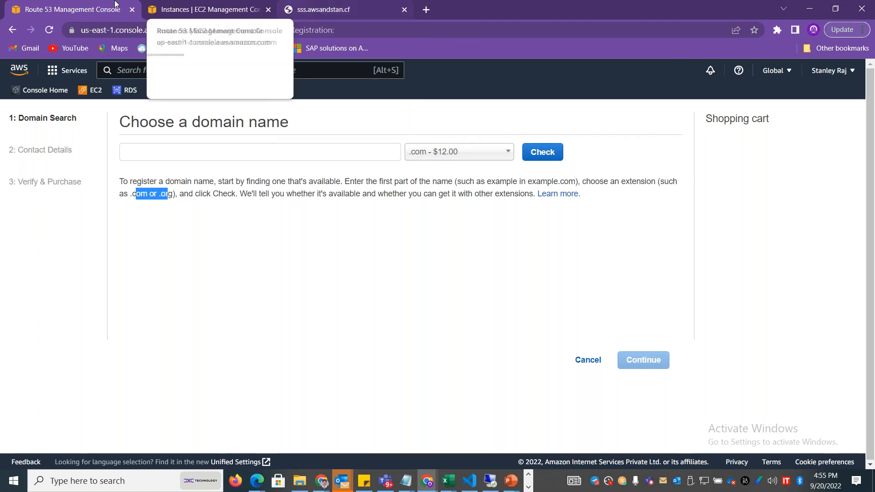
# - Return to the Route 53 dashboard, open the hosted zones list, and check the type of awsandstan.cf
pyautogui.click(13, 30)
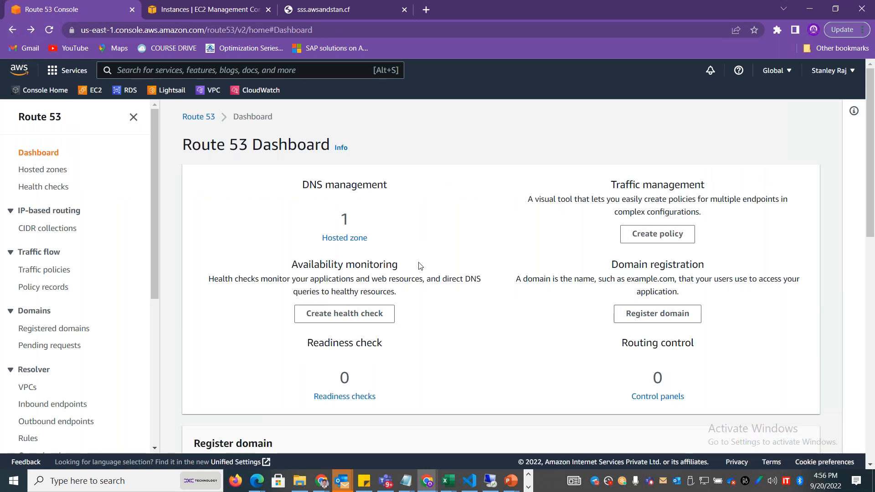
pyautogui.click(349, 240)
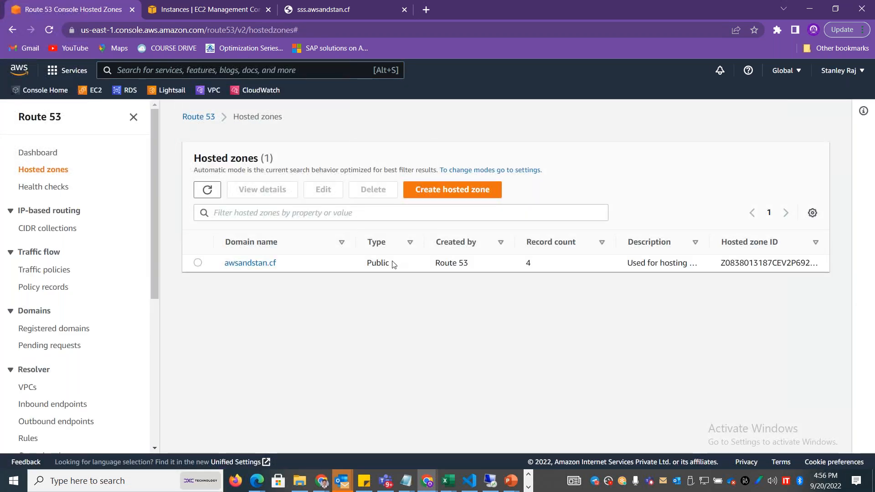
pyautogui.moveTo(390, 268); pyautogui.dragTo(361, 269)
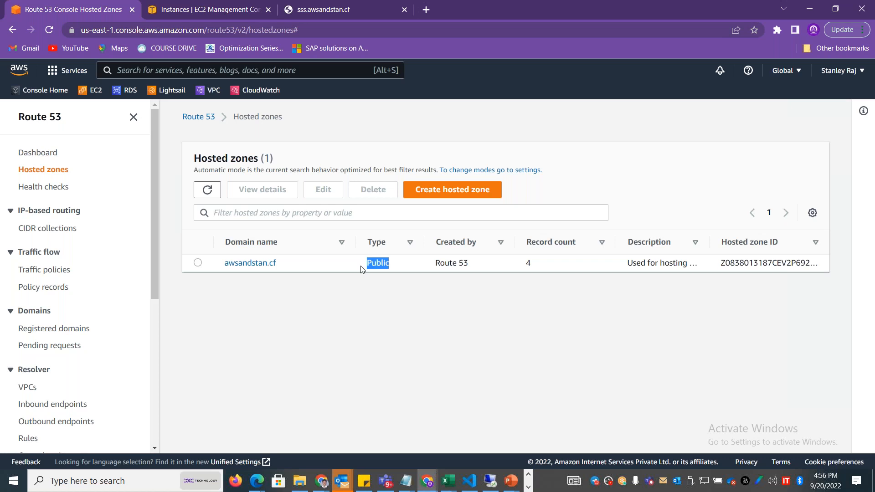
# - Look through the hosted zone creation form and return to the hosted zones list without creating a zone
pyautogui.click(450, 190)
pyautogui.click(270, 432)
pyautogui.moveTo(870, 242); pyautogui.dragTo(873, 219)
pyautogui.click(120, 116)
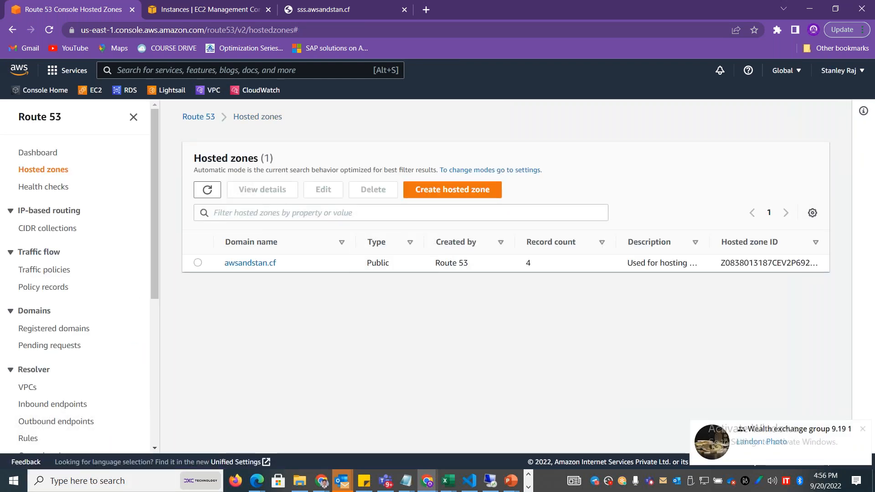
# - Switch to Chrome in the remote session, load sss.awsandstan.cf, and examine the page text it serves
pyautogui.click(491, 484)
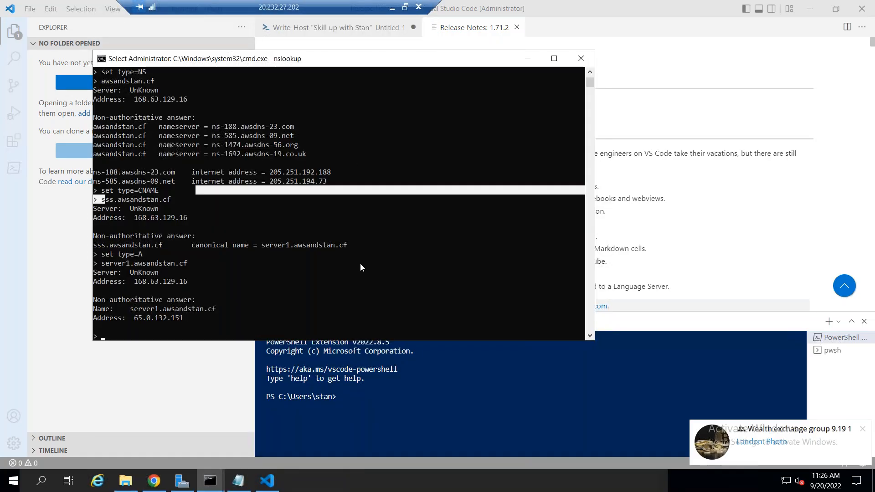
pyautogui.click(361, 266)
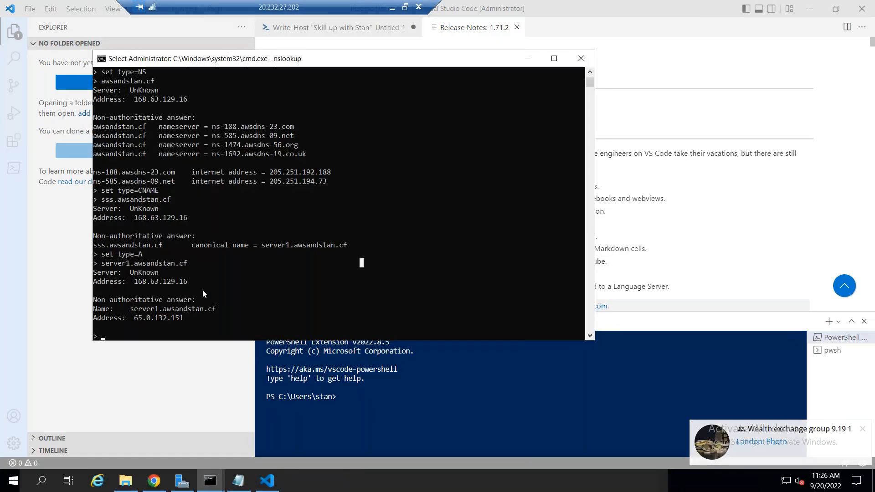
pyautogui.click(154, 483)
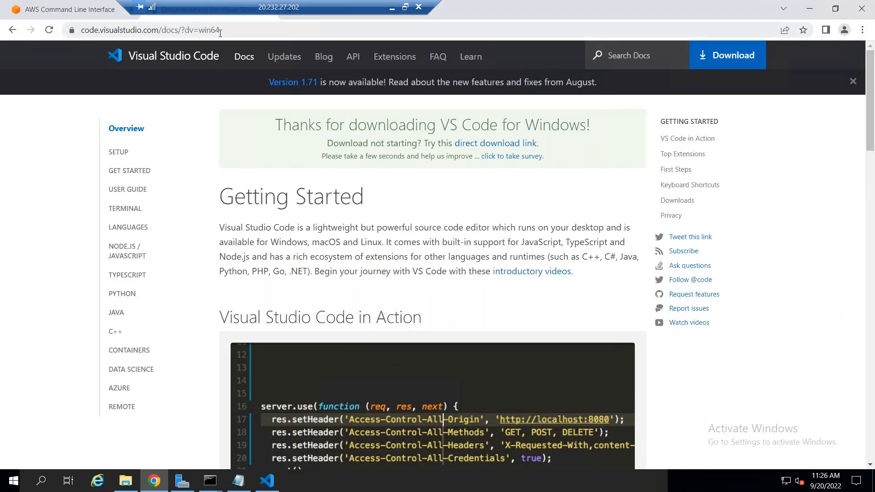
pyautogui.doubleClick(235, 30)
pyautogui.hotkey('shift', 'Home')
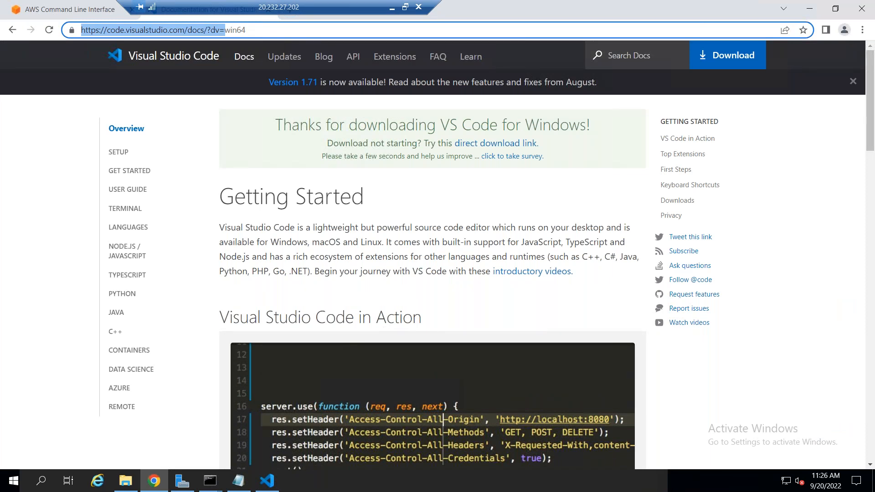
pyautogui.press('Delete')
pyautogui.press('Delete')
pyautogui.press('Delete')
pyautogui.press('Delete')
pyautogui.press('Delete')
pyautogui.press('Delete')
pyautogui.write('sss.')
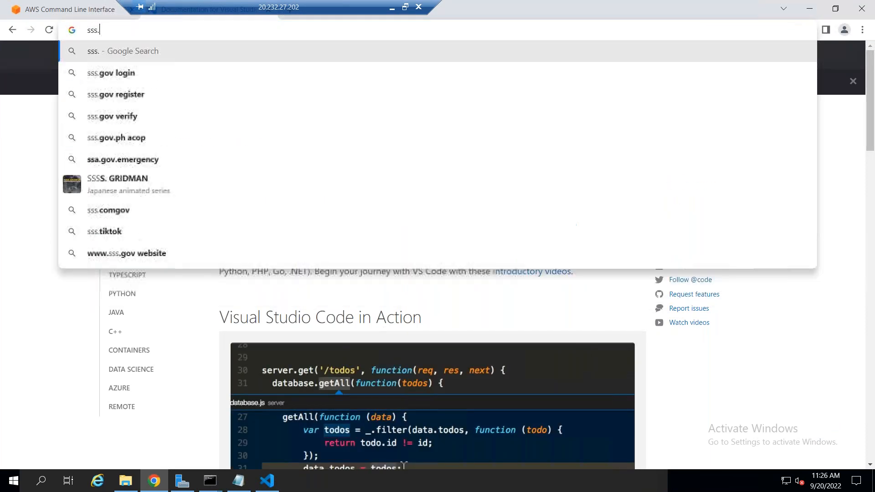
pyautogui.write('awsandstan')
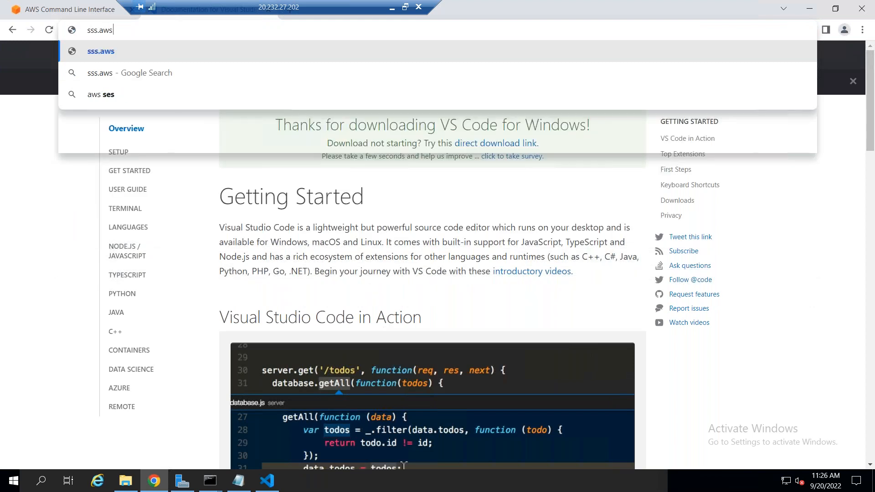
pyautogui.write('.cf')
pyautogui.press('Return')
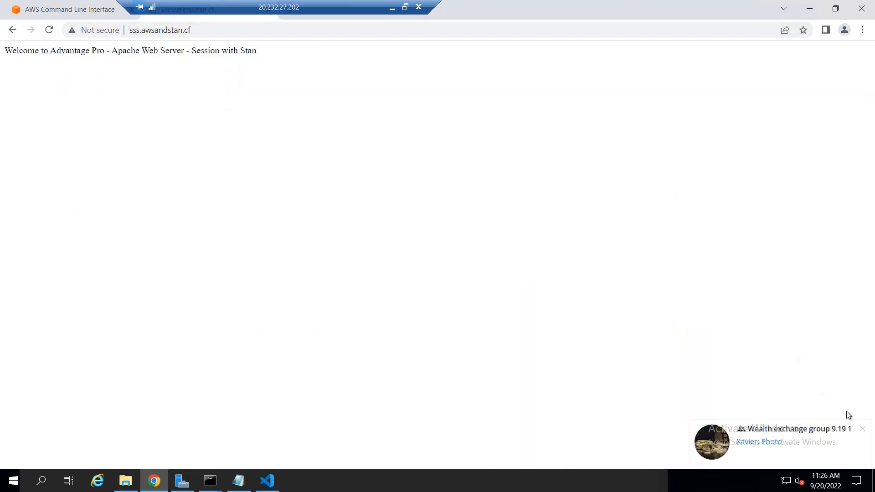
pyautogui.click(862, 429)
pyautogui.moveTo(271, 55); pyautogui.dragTo(5, 43)
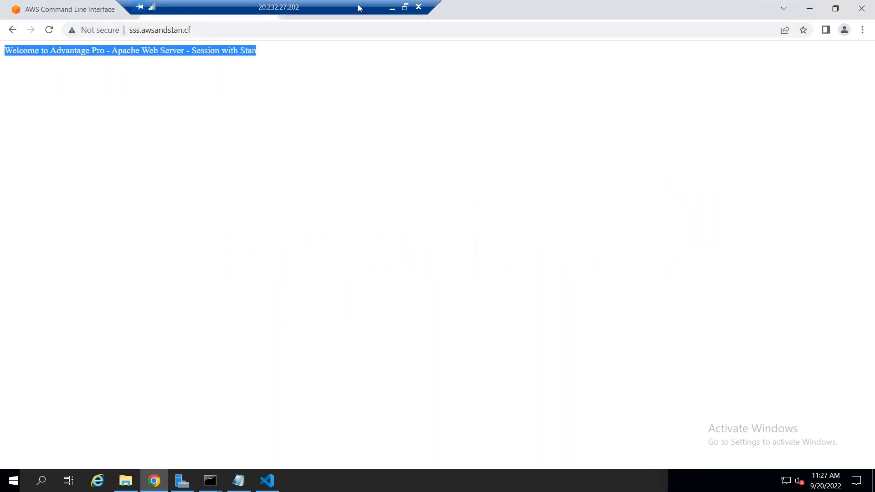
# - Switch back to the local Route 53 console, review the awsandstan.cf zone's type, and reopen the hosted zones list from the dashboard
pyautogui.click(393, 8)
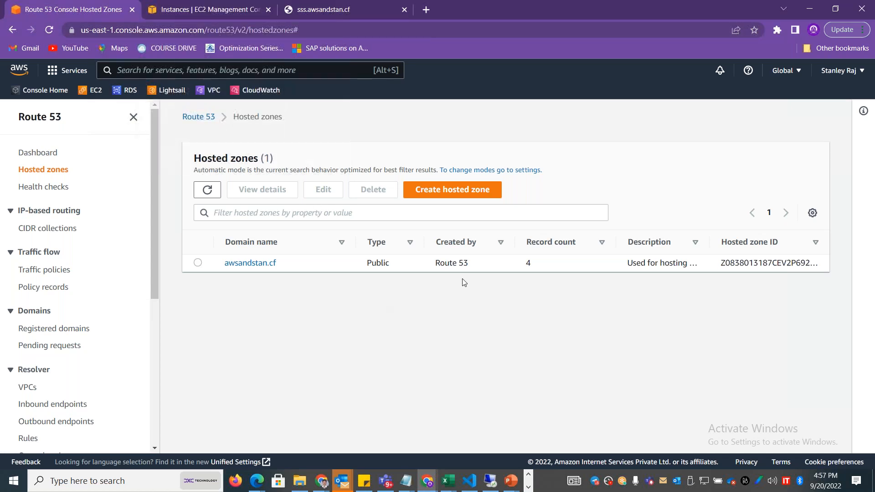
pyautogui.moveTo(404, 266); pyautogui.dragTo(363, 276)
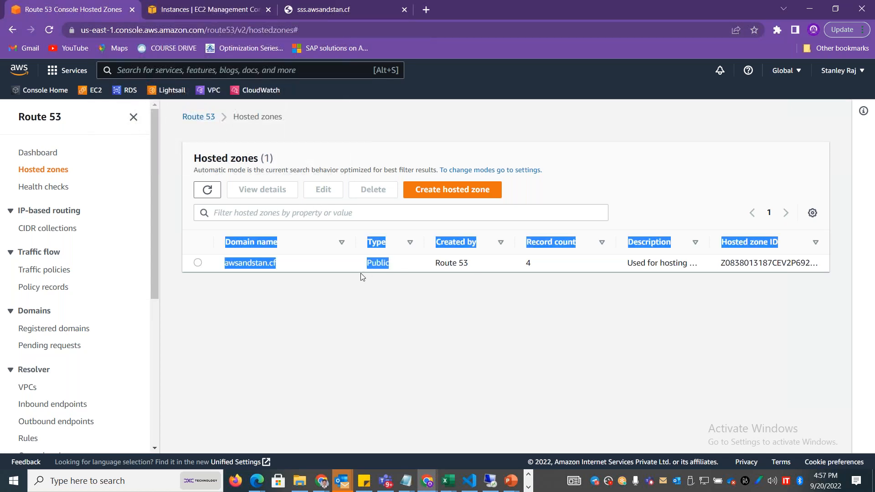
pyautogui.click(372, 323)
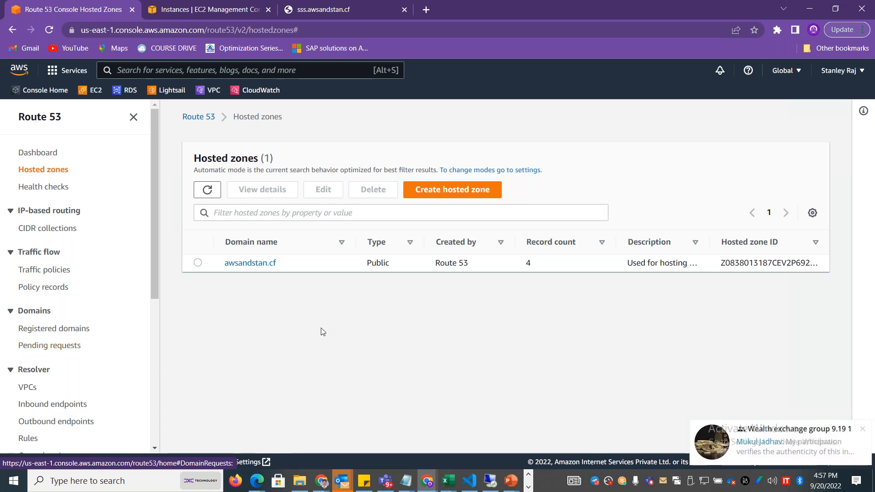
pyautogui.click(67, 348)
pyautogui.click(40, 153)
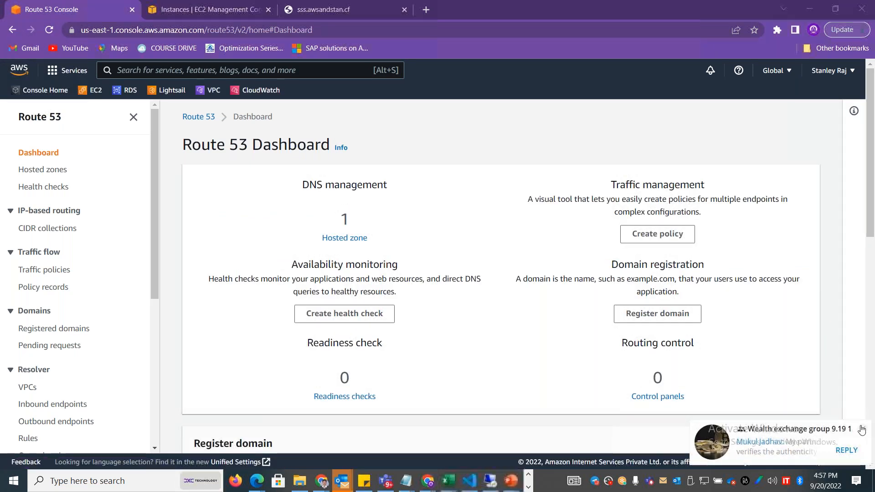
pyautogui.click(354, 238)
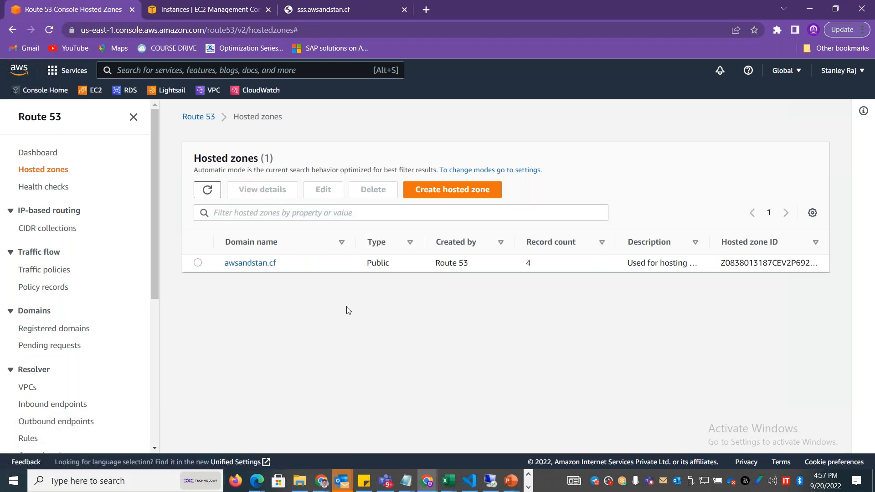
# - Try to delete the awsandstan.cf hosted zone, entering "delete" as the confirmation, and read the response
pyautogui.click(198, 263)
pyautogui.click(371, 190)
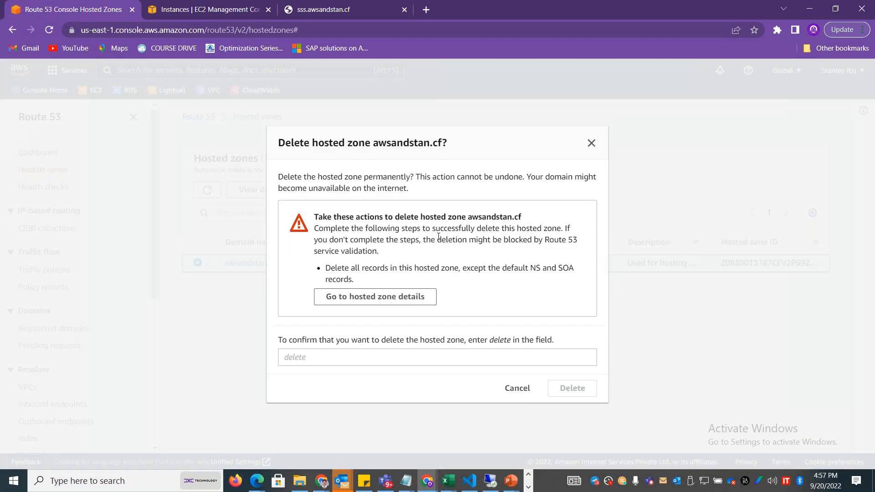
pyautogui.moveTo(331, 178); pyautogui.dragTo(401, 176)
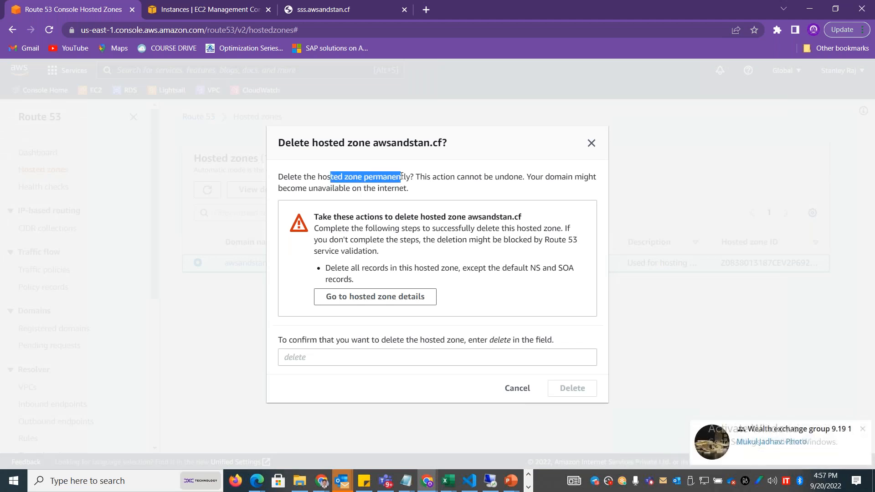
pyautogui.click(325, 357)
pyautogui.write('d')
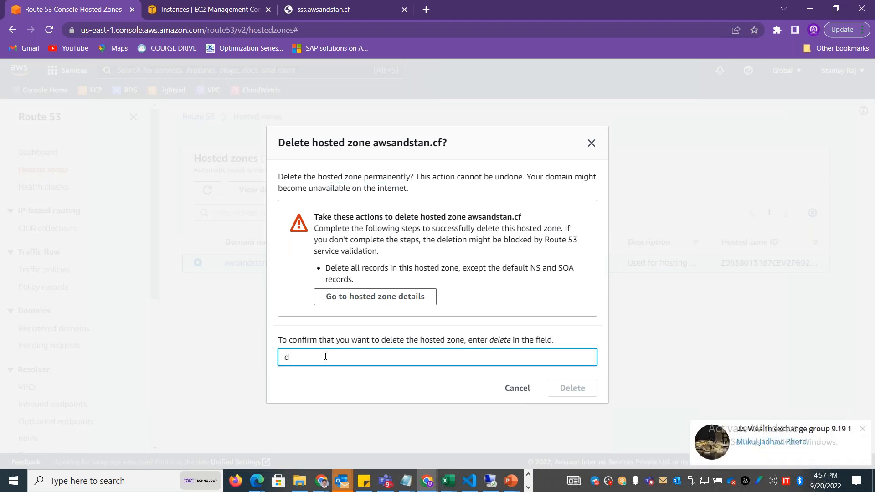
pyautogui.write('elete')
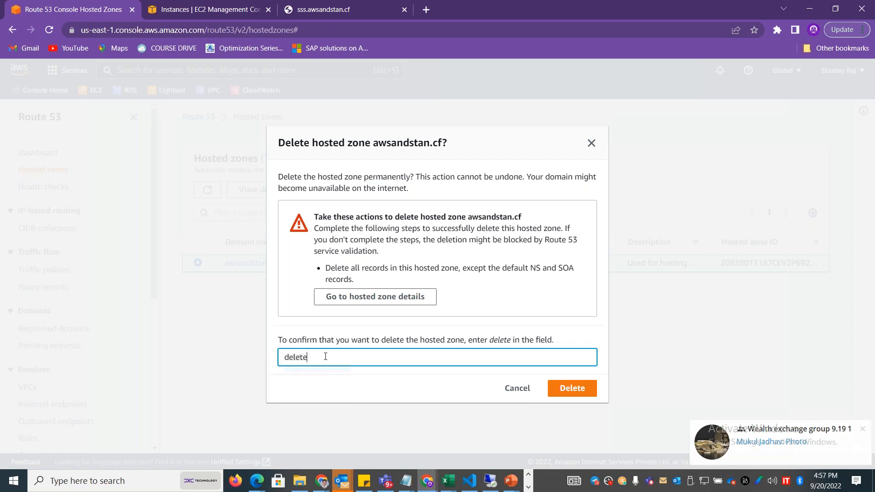
pyautogui.click(573, 388)
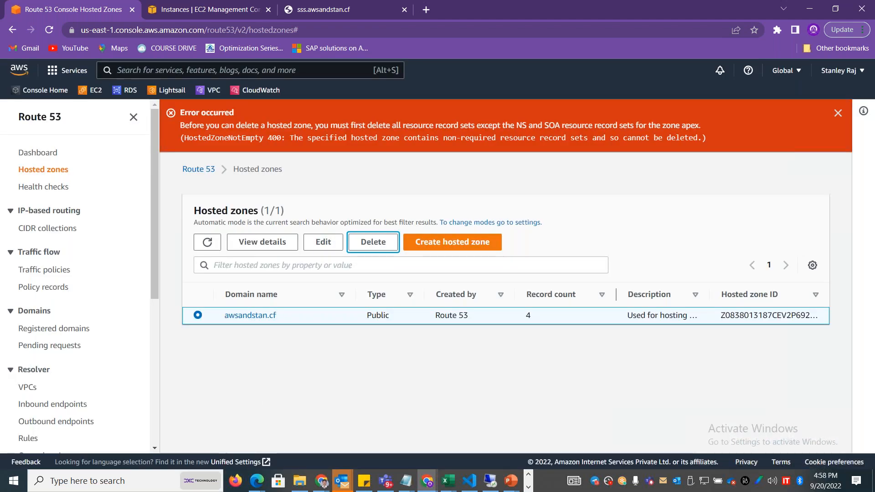
pyautogui.moveTo(363, 126); pyautogui.dragTo(458, 140)
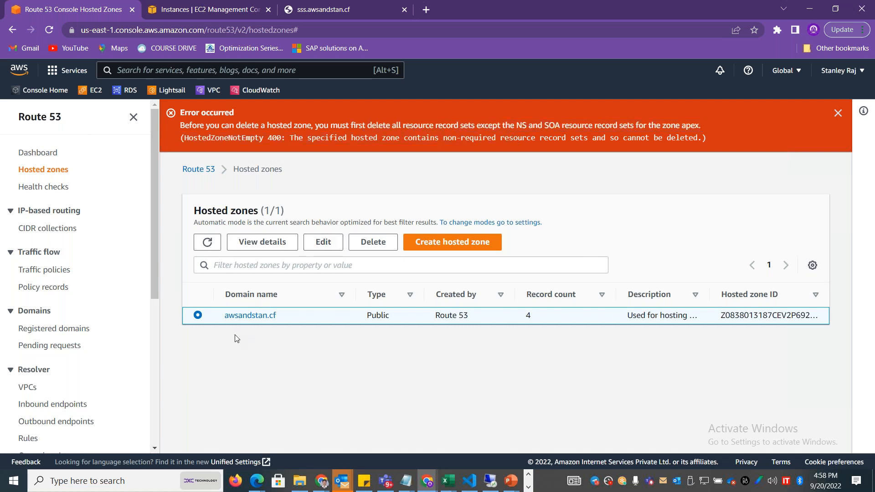
# - Delete the server1.awsandstan.cf A record and the sss.awsandstan.cf CNAME record from the awsandstan.cf zone
pyautogui.click(244, 315)
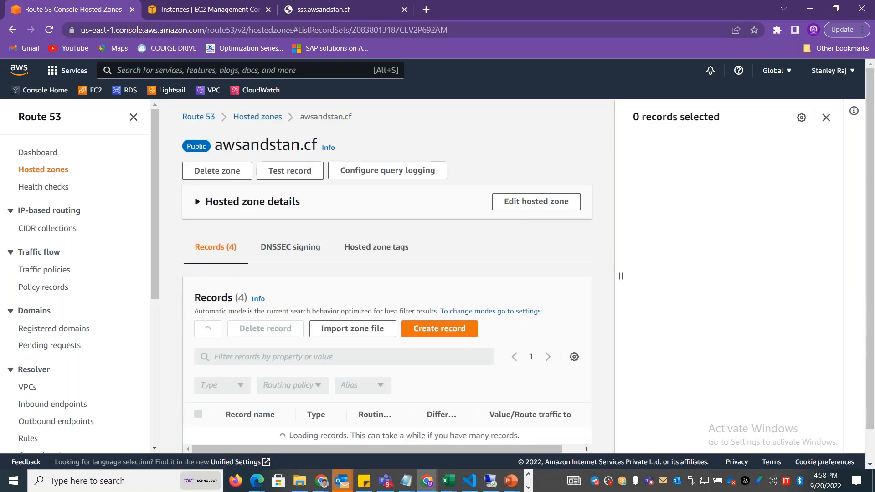
pyautogui.scroll(-3, 387, 319)
pyautogui.click(198, 384)
pyautogui.click(198, 401)
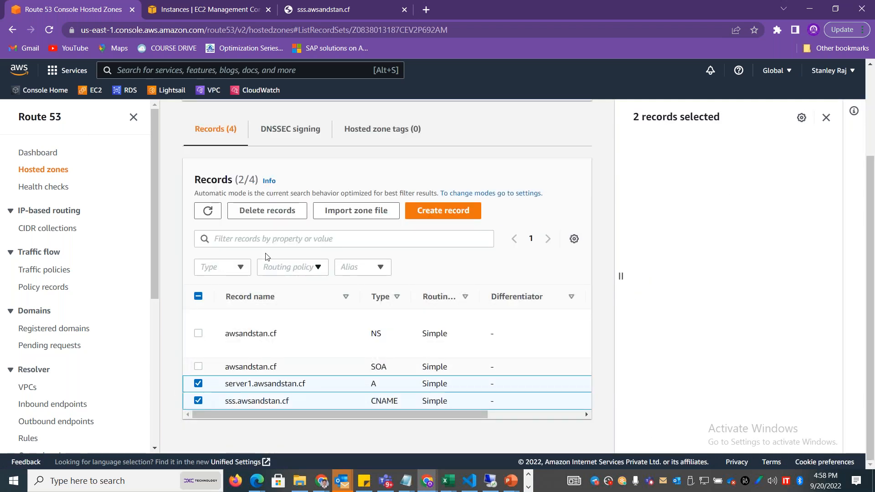
pyautogui.click(280, 216)
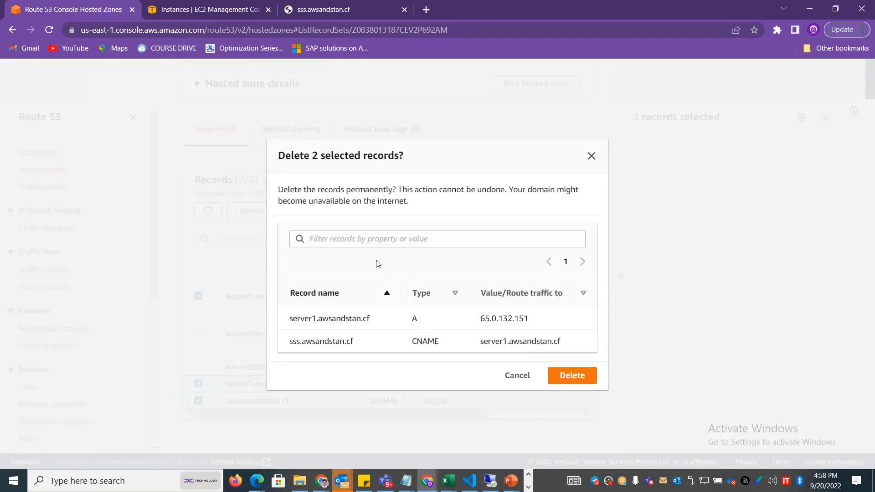
pyautogui.click(557, 377)
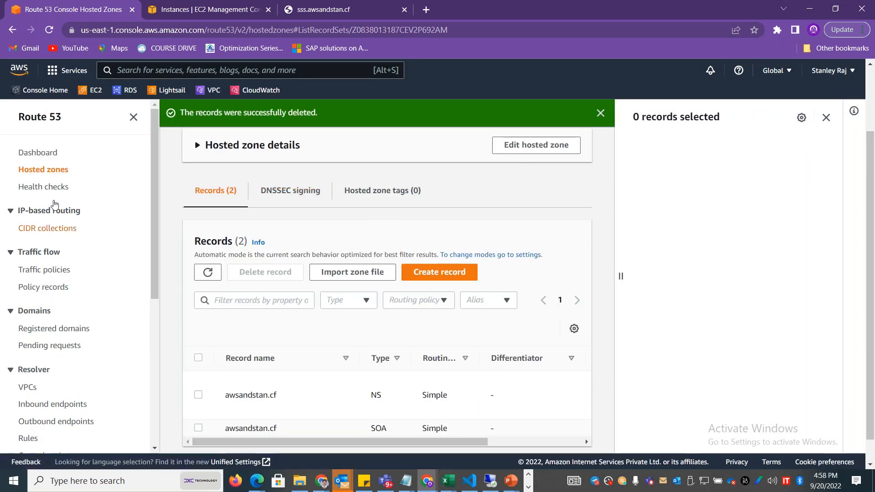
# - Permanently delete the awsandstan.cf hosted zone from the hosted zones list, confirming with "delete", and dismiss the chat notification
pyautogui.click(54, 169)
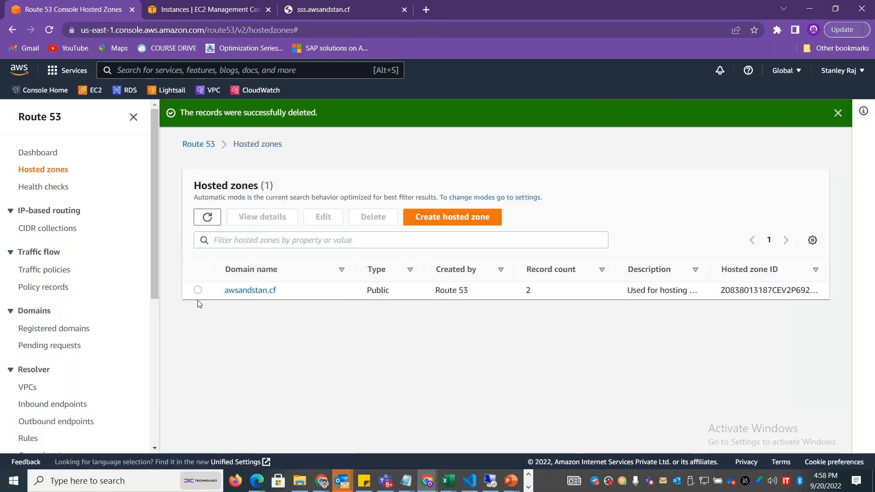
pyautogui.click(198, 290)
pyautogui.click(372, 217)
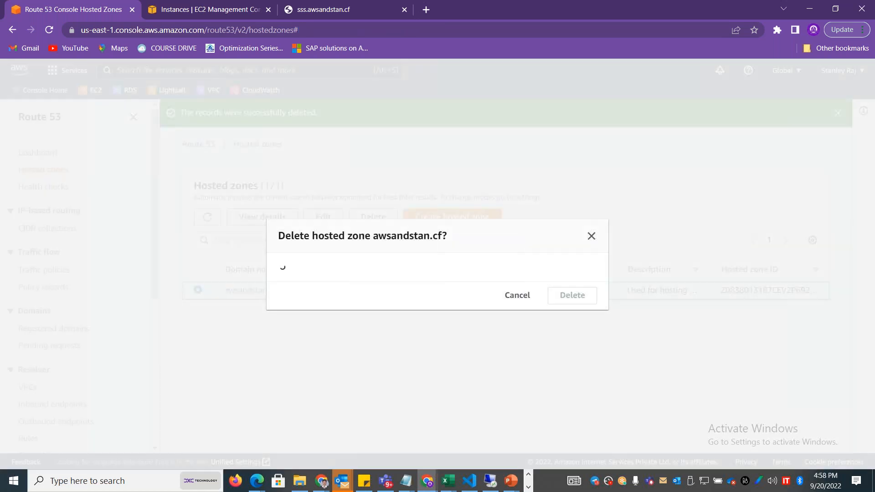
pyautogui.click(429, 298)
pyautogui.write('delete')
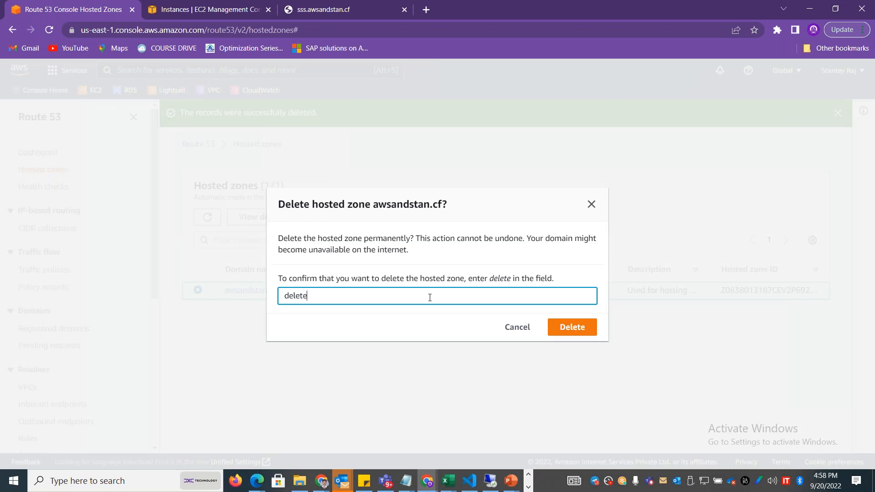
pyautogui.click(588, 322)
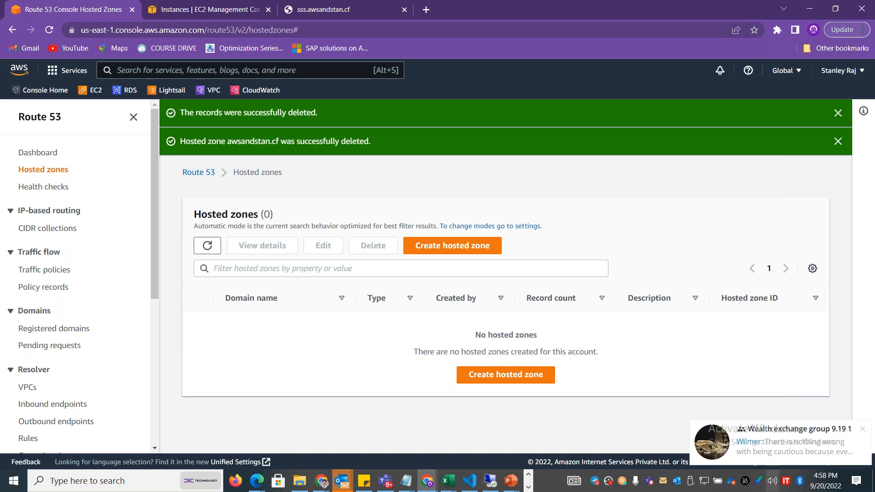
pyautogui.click(863, 430)
pyautogui.click(792, 378)
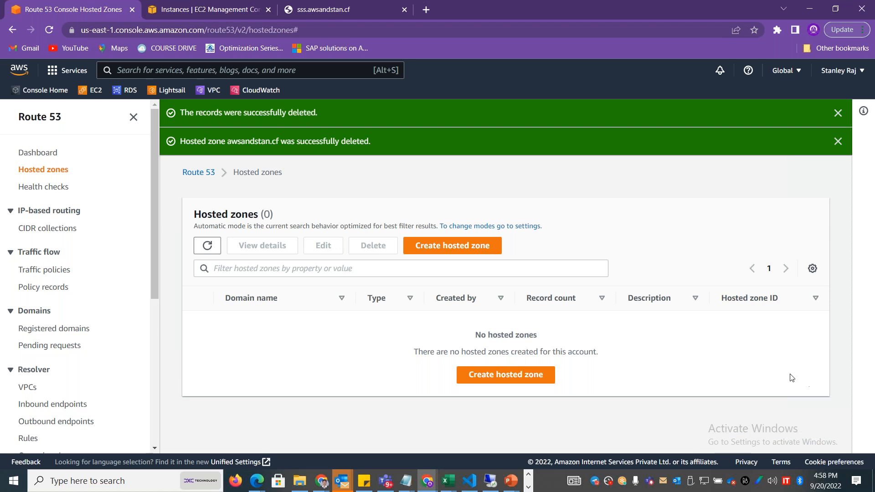
# - Open the Route 53 home page by way of the dashboard, and review its service description and Products overview
pyautogui.click(52, 154)
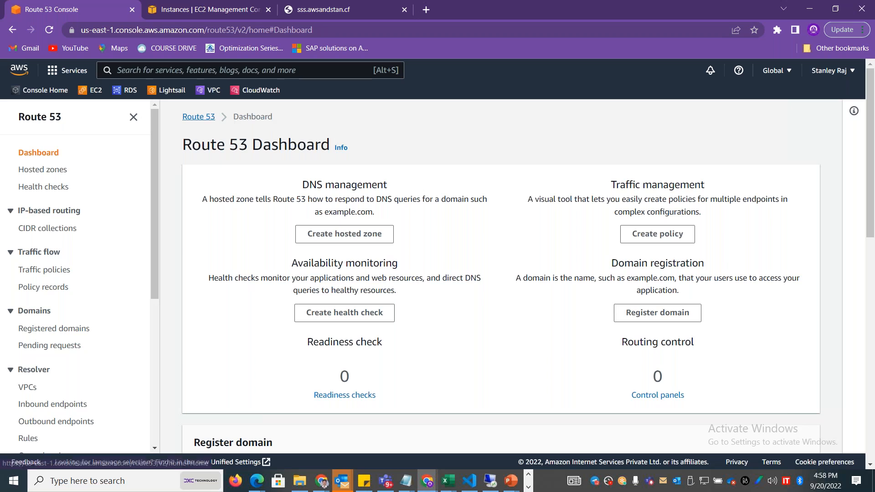
pyautogui.click(184, 118)
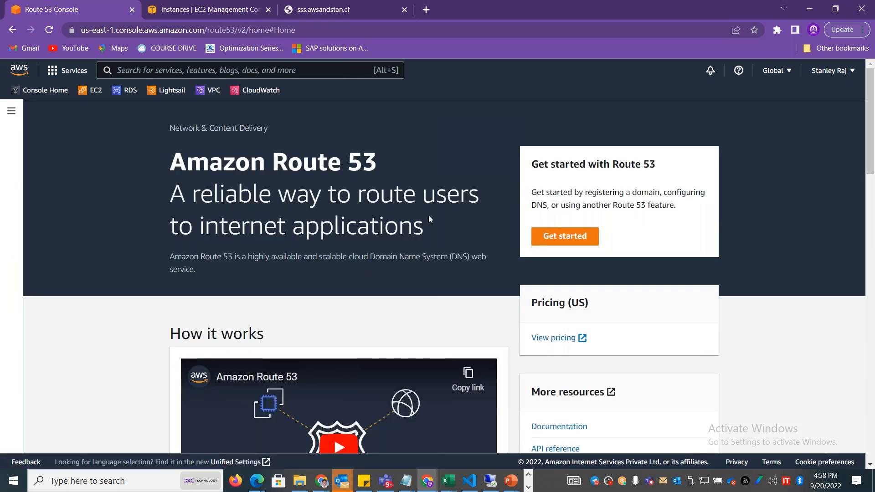
pyautogui.moveTo(434, 229); pyautogui.dragTo(181, 197)
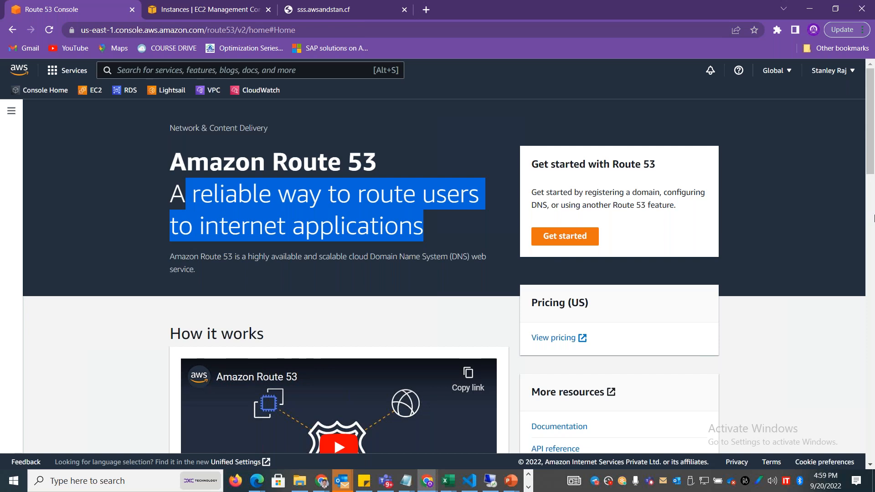
pyautogui.scroll(-10, 874, 217)
pyautogui.moveTo(874, 267); pyautogui.dragTo(874, 214)
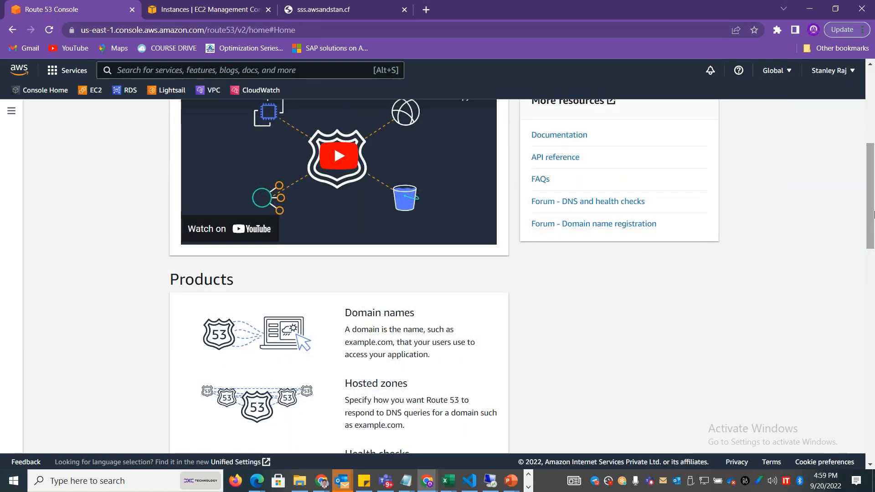